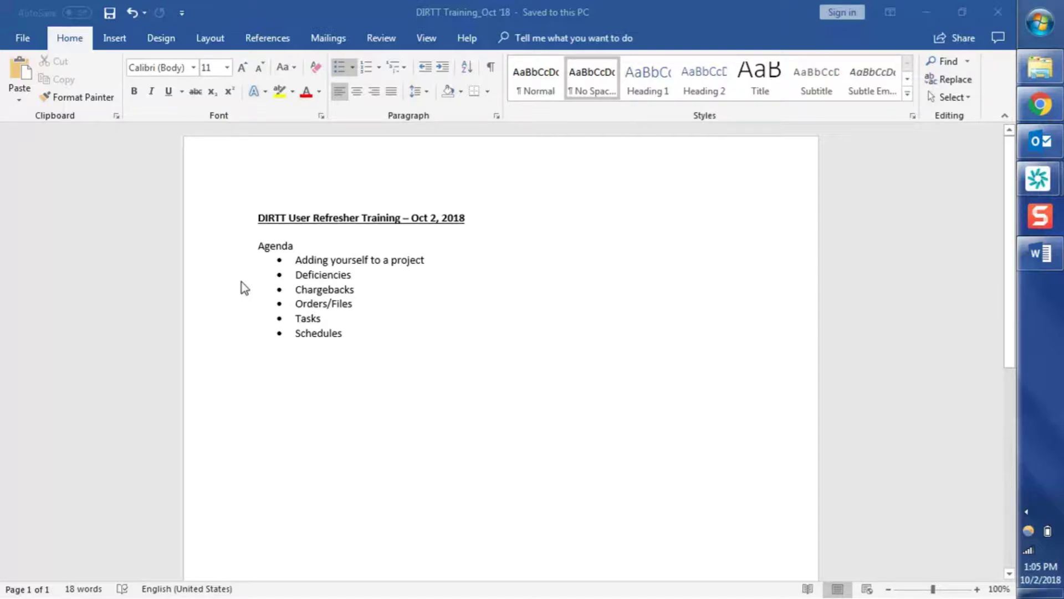
Switch to the Kinetech portal in Chrome and start a missing-project access request with Kinetech Training as the partner
key(alt+Tab)
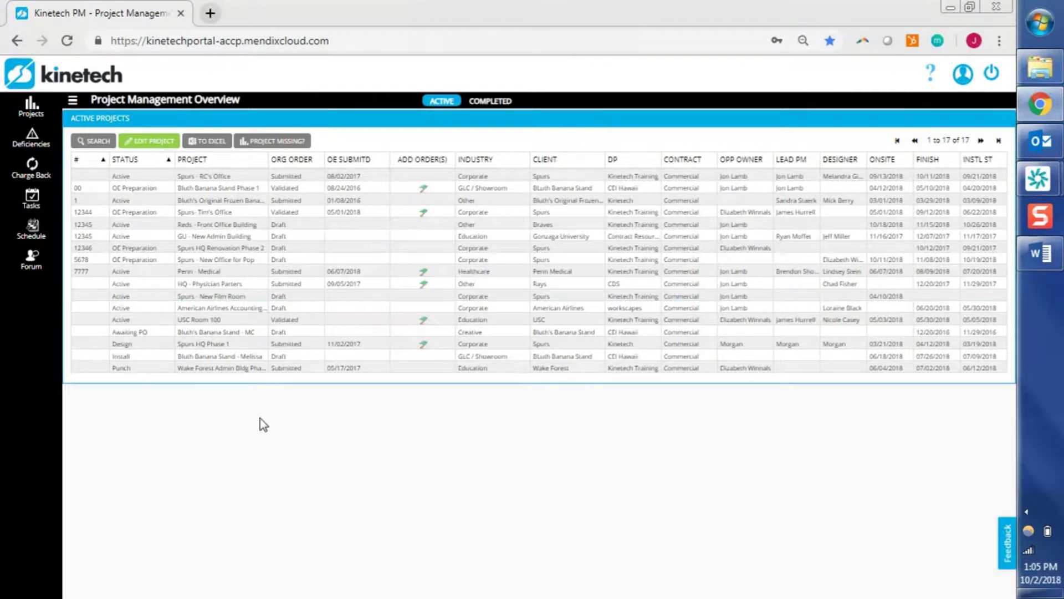
click(304, 142)
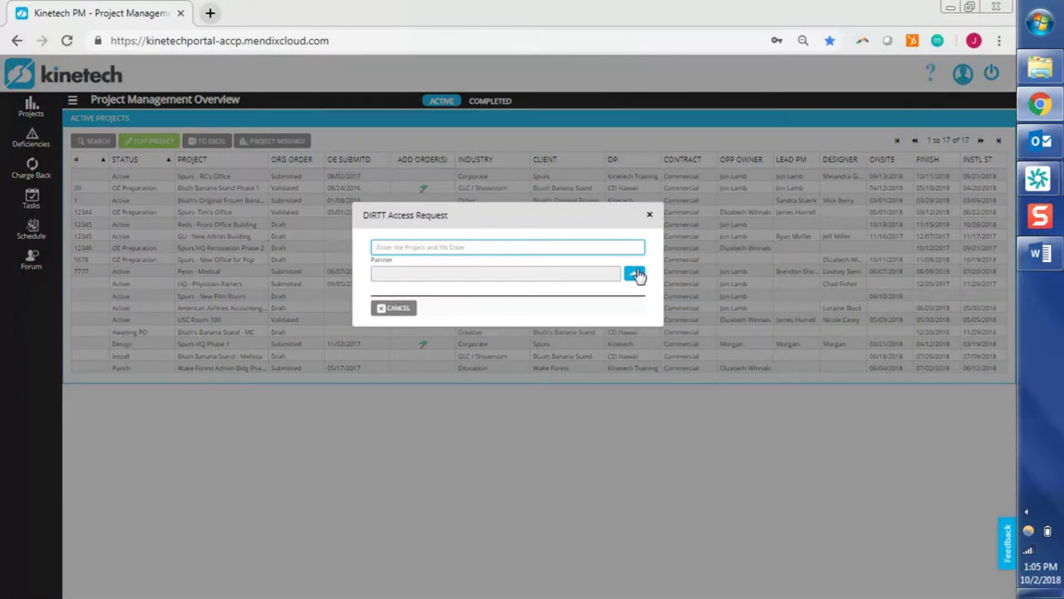
click(635, 274)
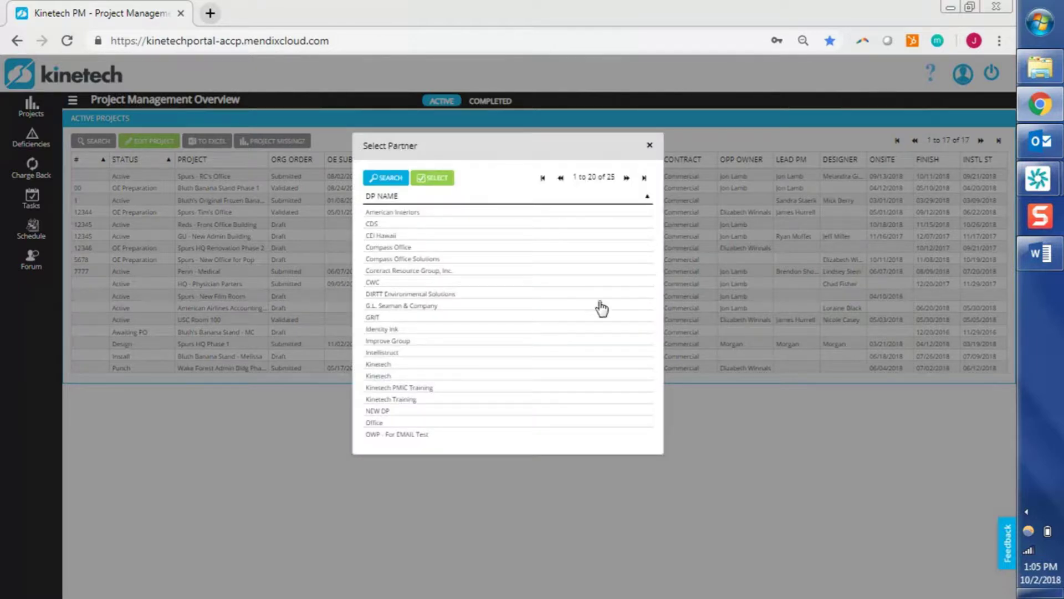
double_click(477, 400)
Enlarge the access request window and look through the whole list of Kinetech Training projects
drag(507, 217, 477, 104)
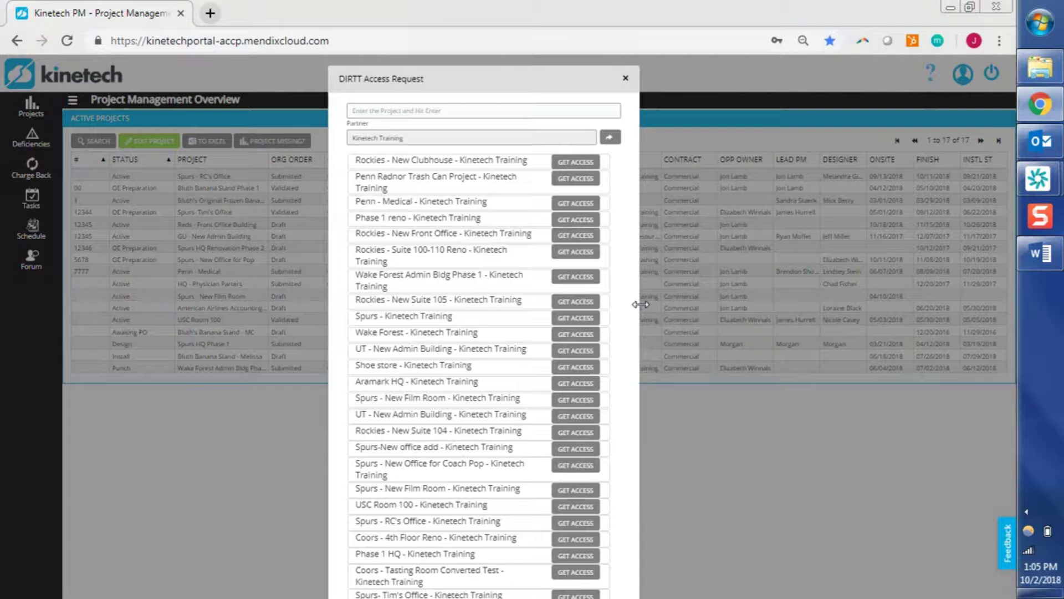
drag(640, 304, 658, 304)
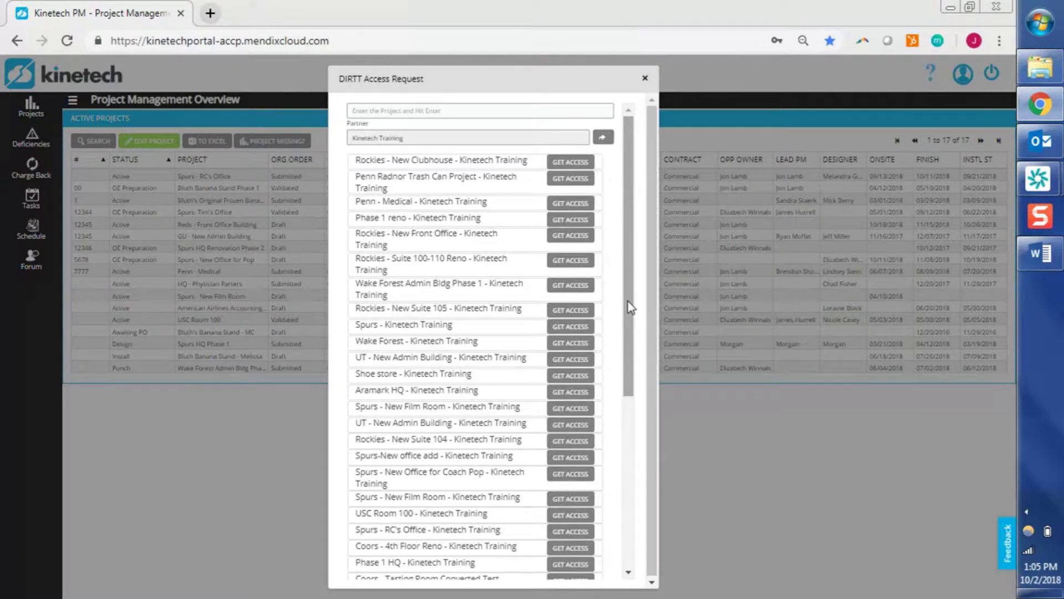
drag(631, 306, 626, 480)
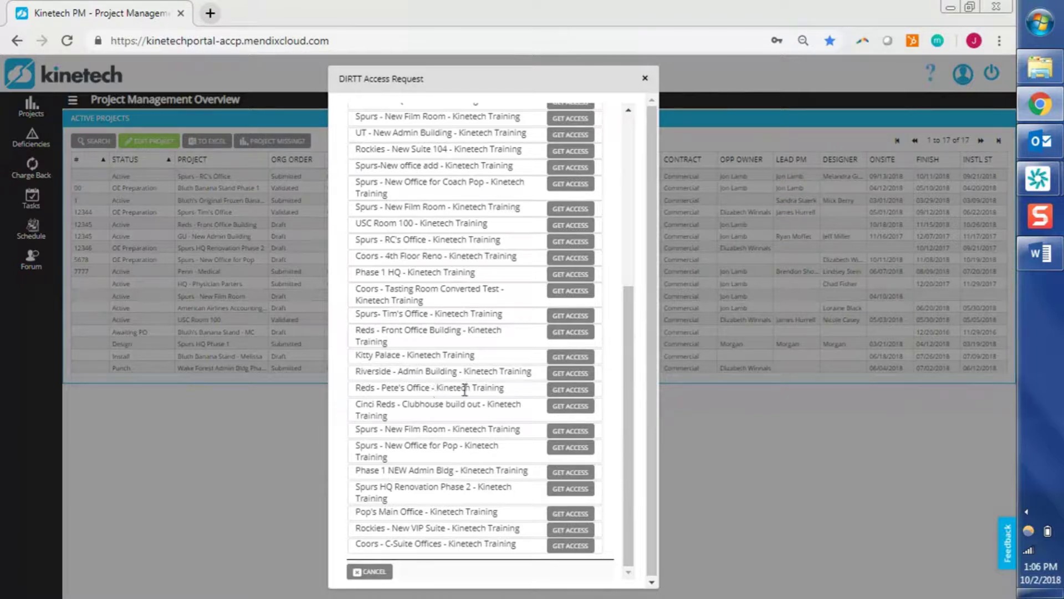
click(629, 257)
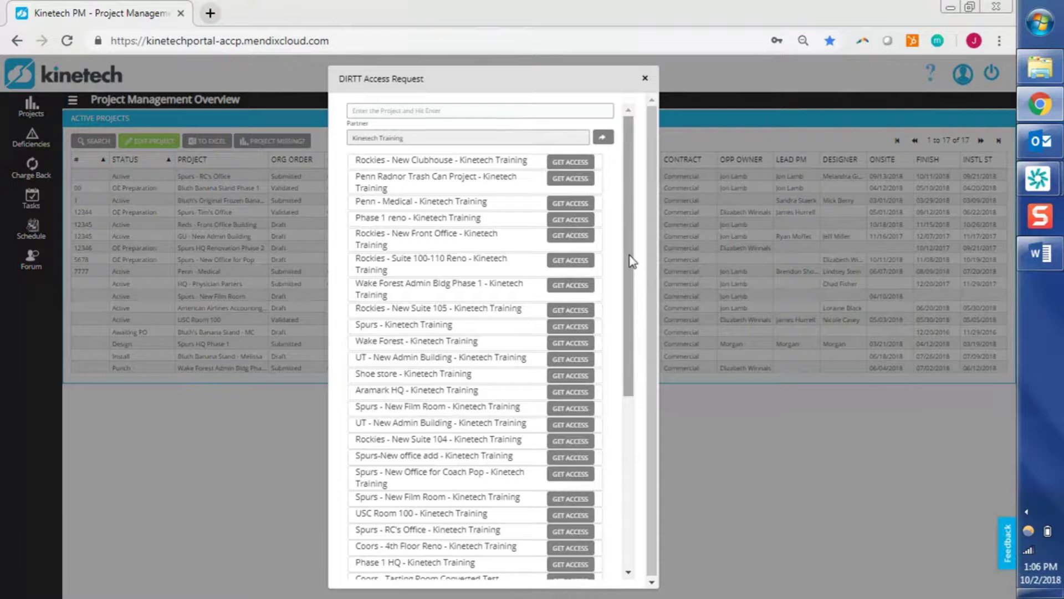
Search the partner's projects for "red" and get access to Reds - Pete's Office
click(403, 113)
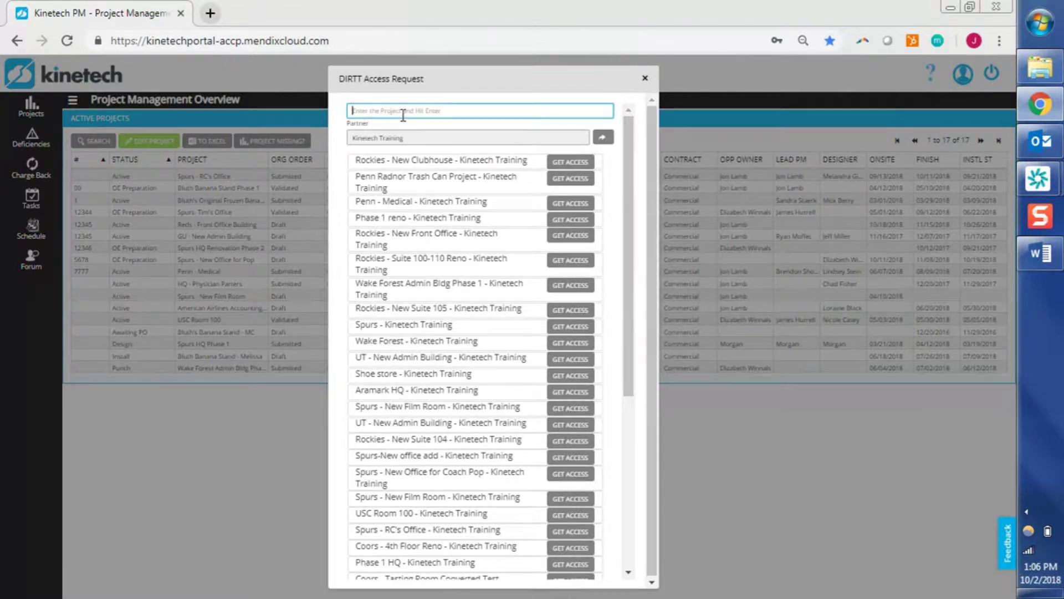
text(le)
text(d)
key(Return)
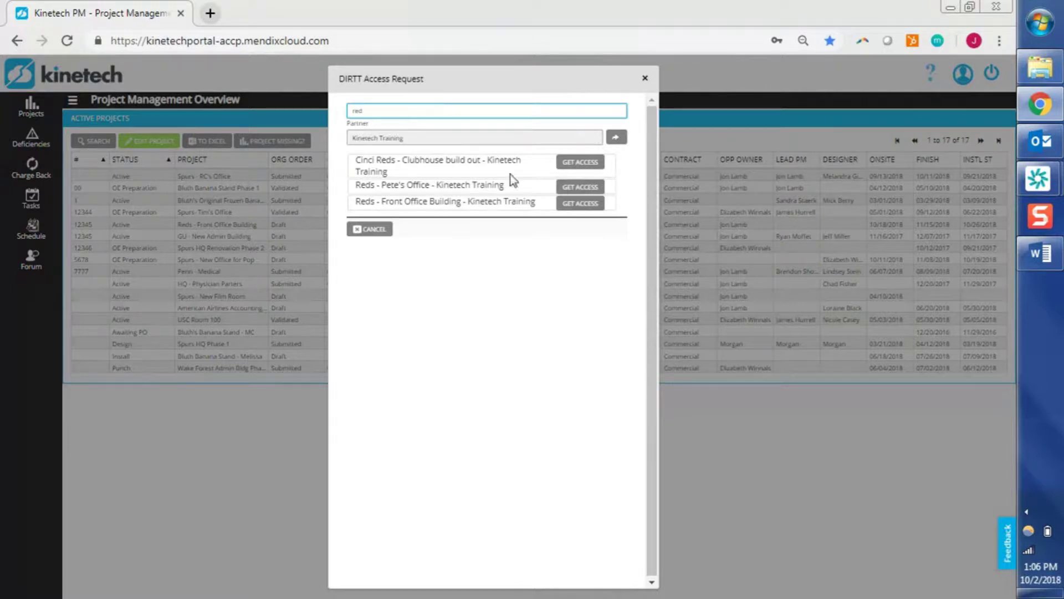
click(563, 190)
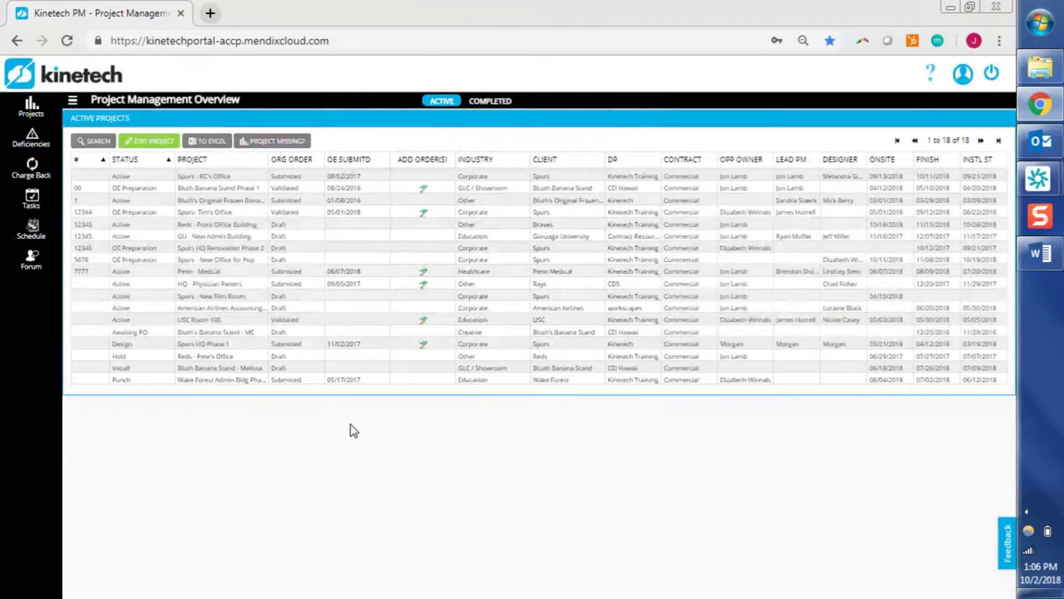
Check the training agenda in the Word document and return to the project portal
key(alt+Tab)
click(370, 278)
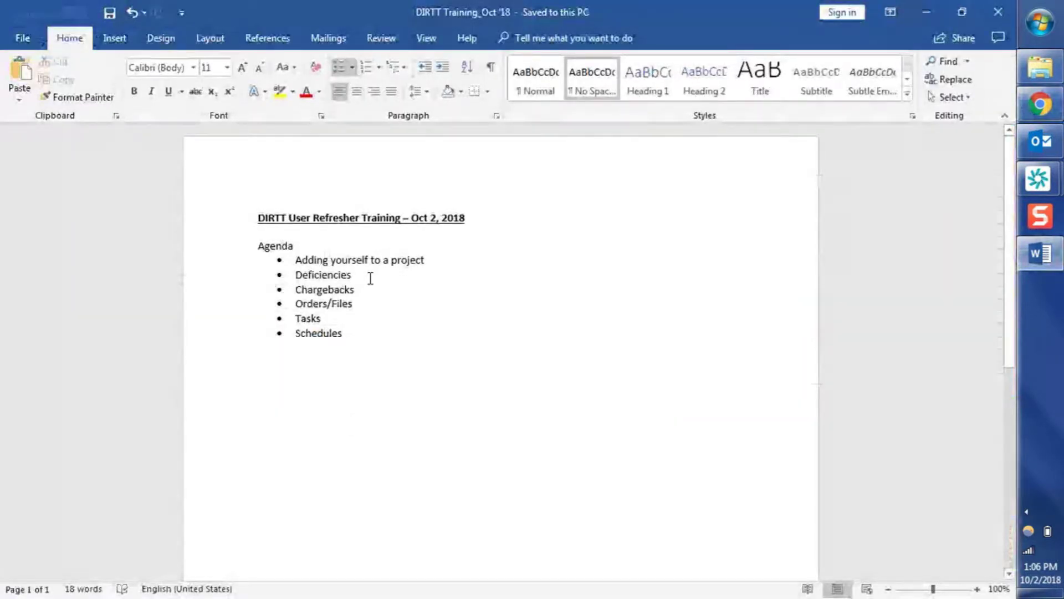
key(alt+Tab)
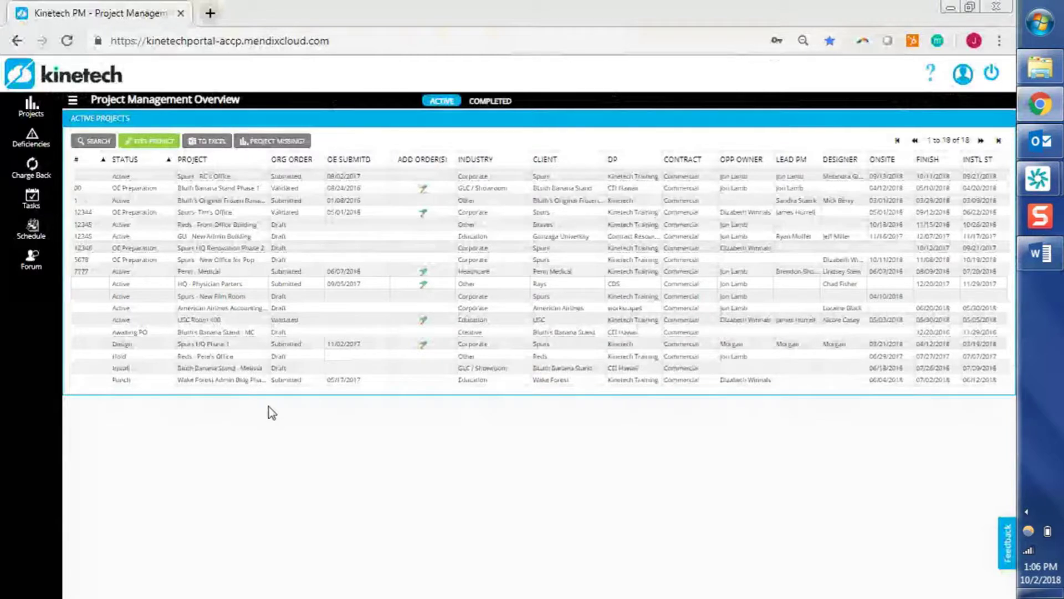
Open the Reds - Front Office Building project and show its deficiencies and billables
click(242, 227)
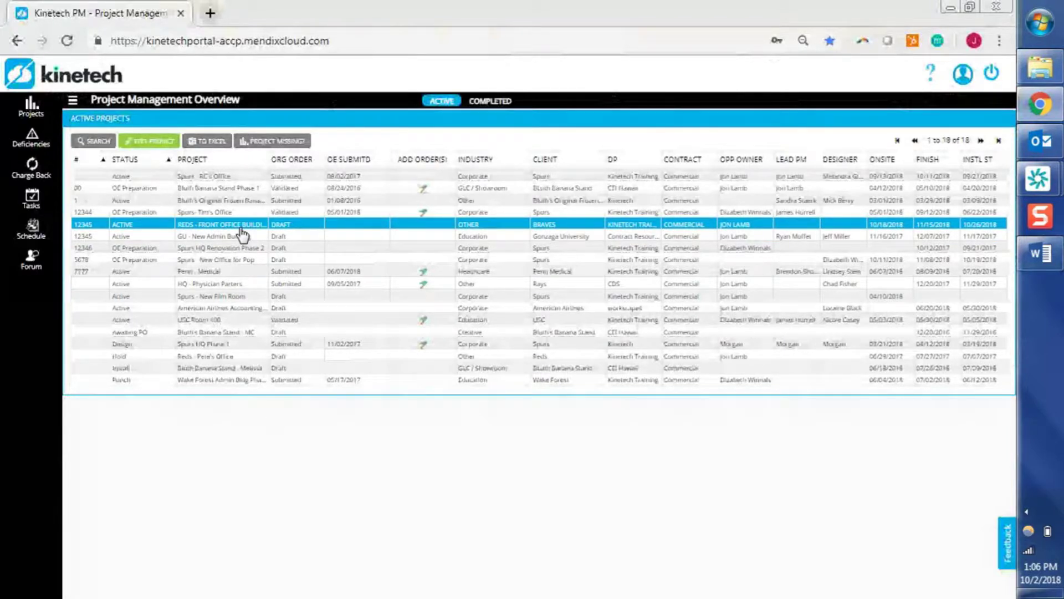
double_click(241, 230)
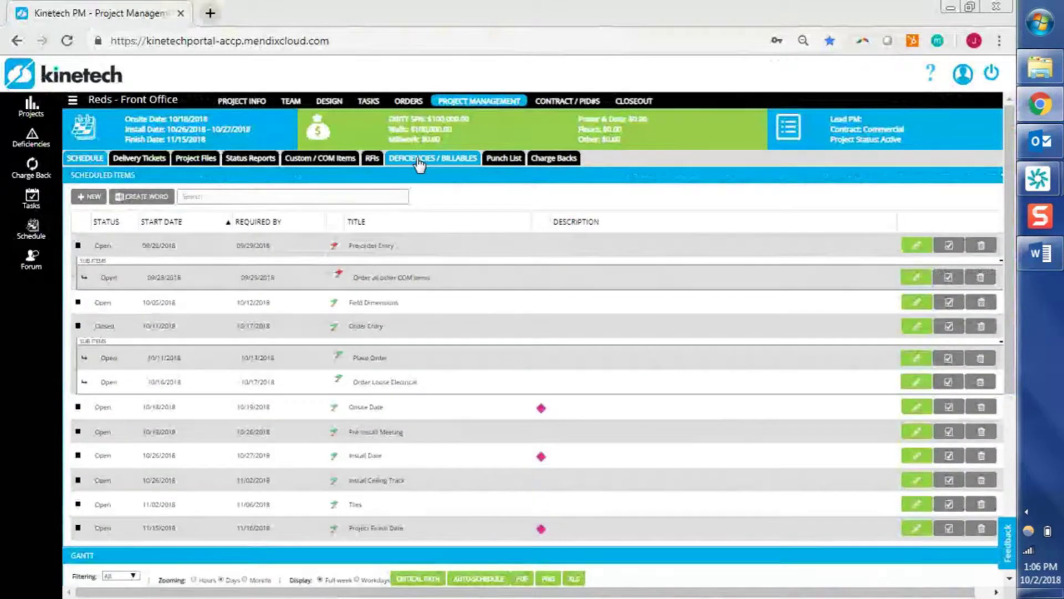
click(420, 161)
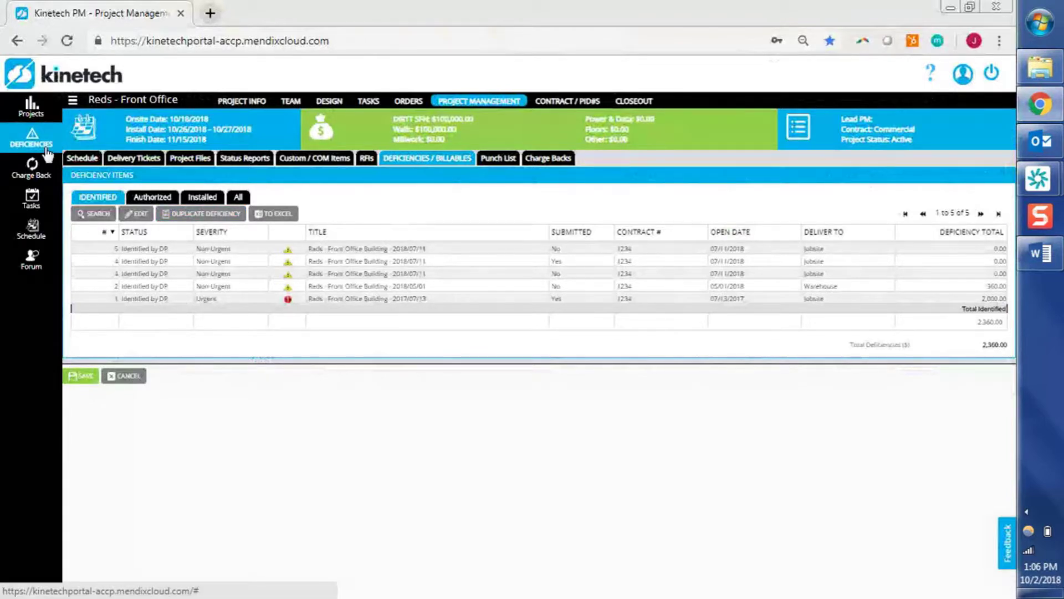
Filter the identified deficiencies in the cross-project Deficiency Overview to Reds - Front Office Building and Reds - Pete's Office
click(31, 139)
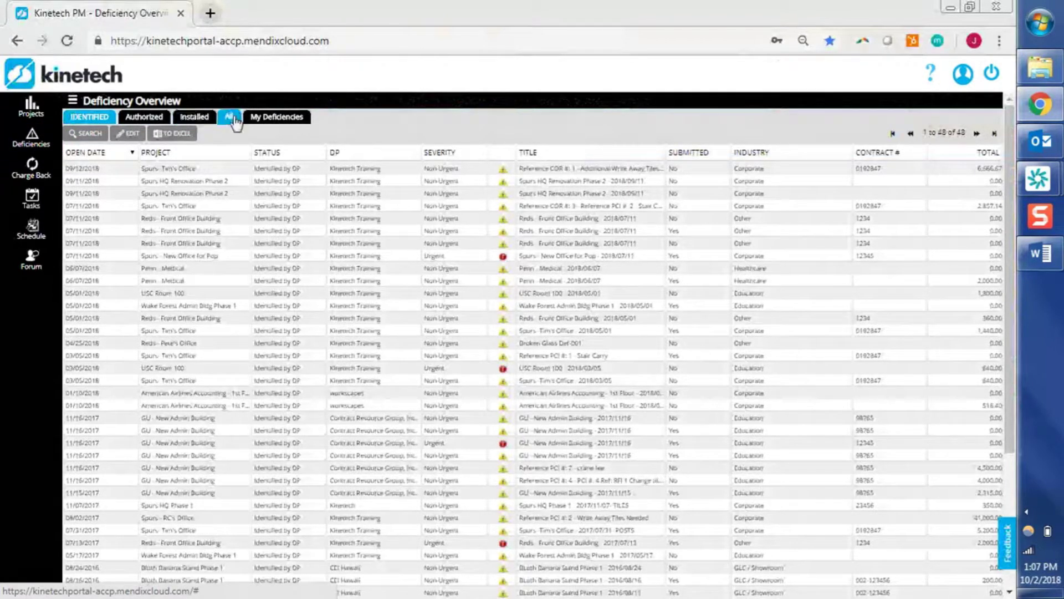
click(265, 122)
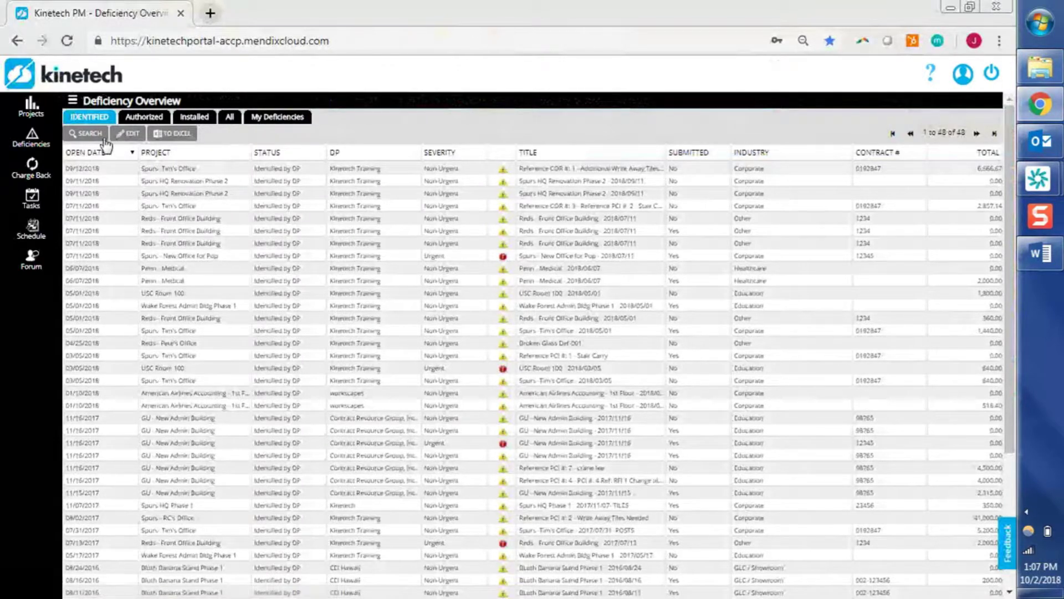
click(88, 133)
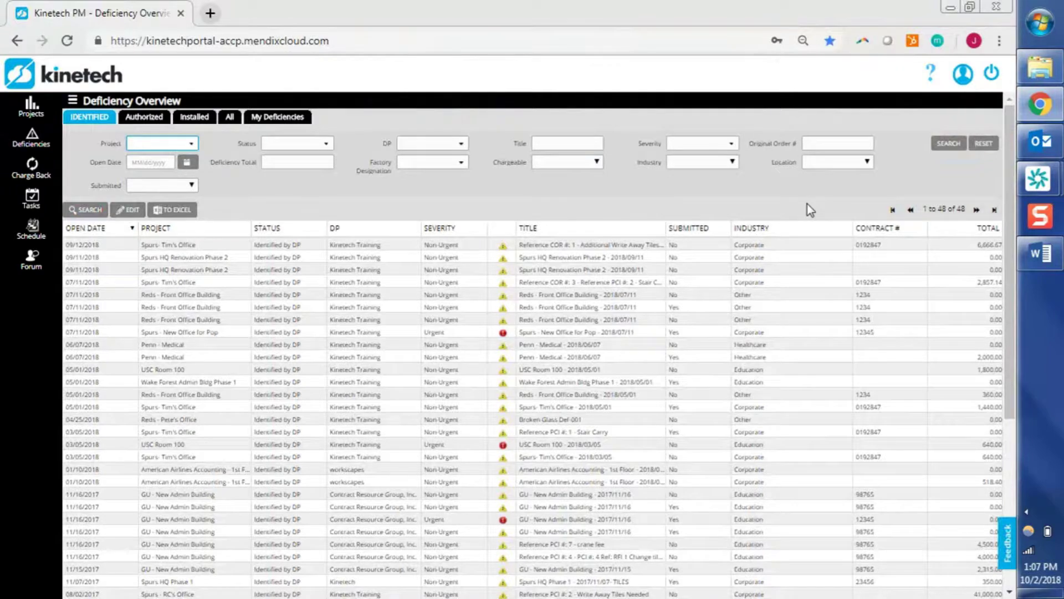
click(184, 145)
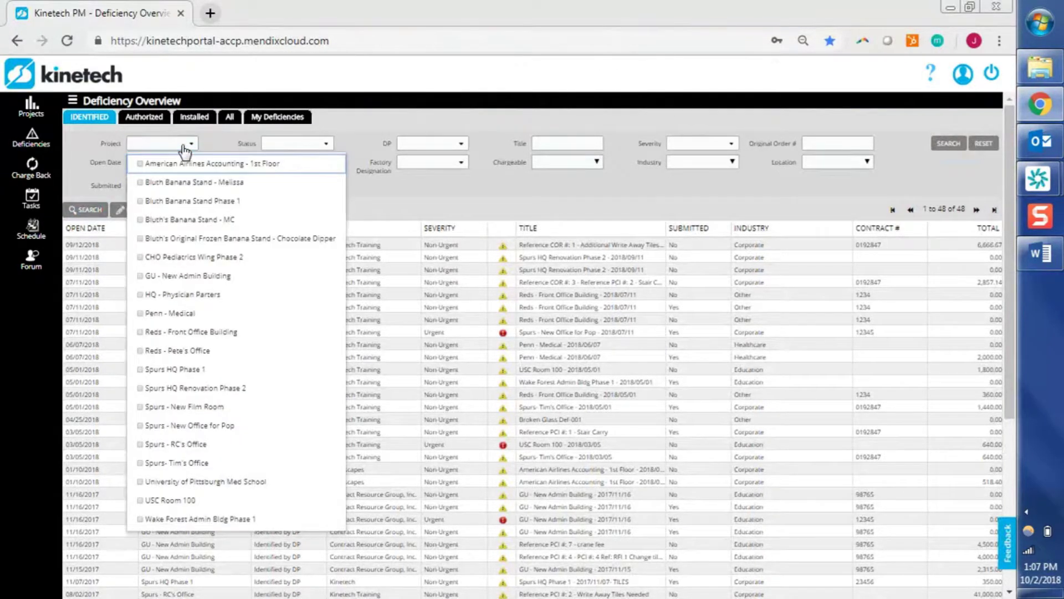
click(142, 333)
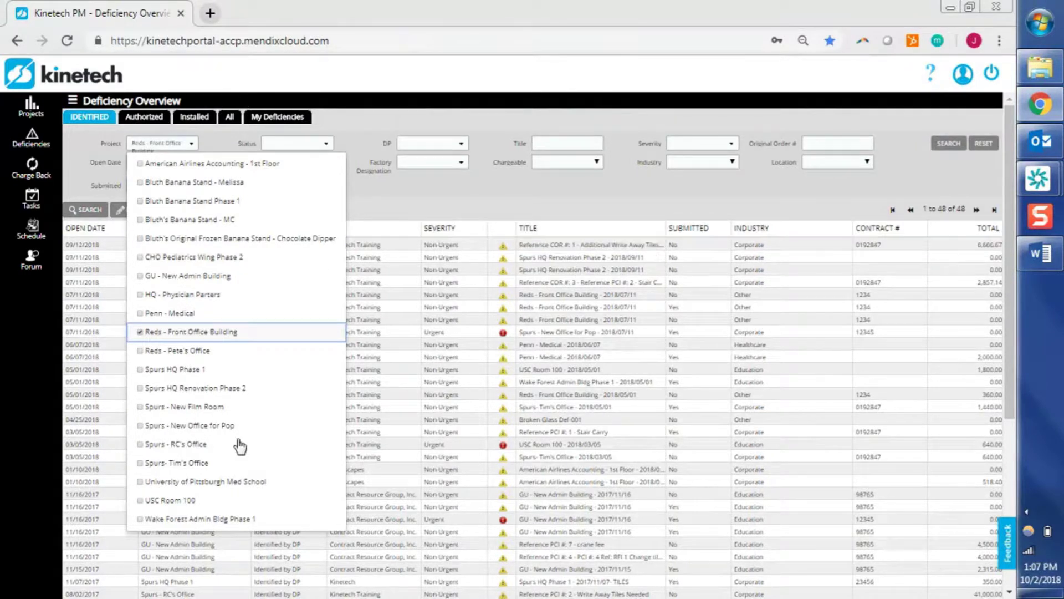
click(143, 356)
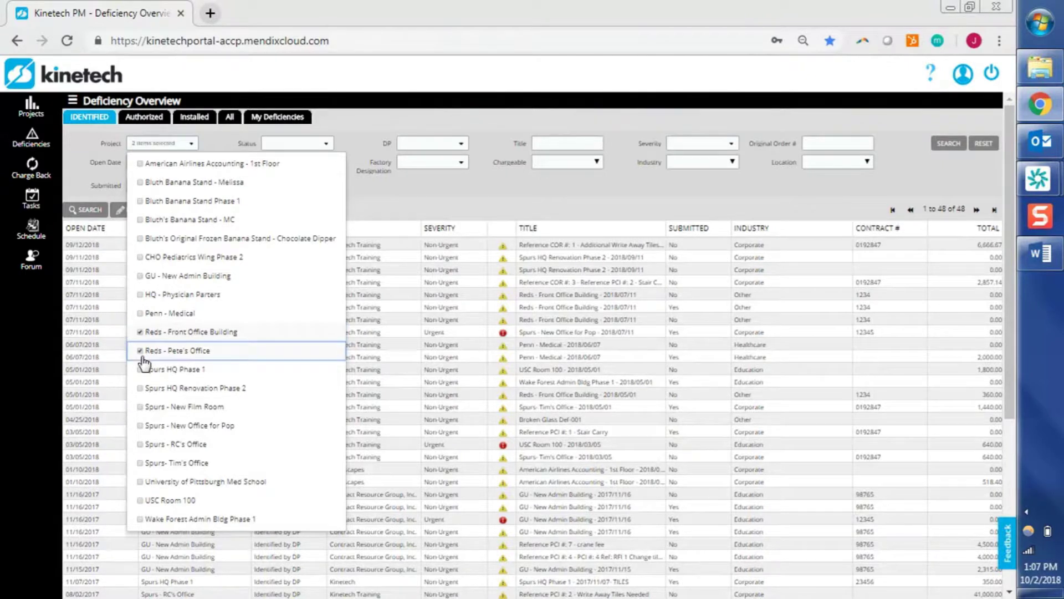
click(504, 185)
click(945, 151)
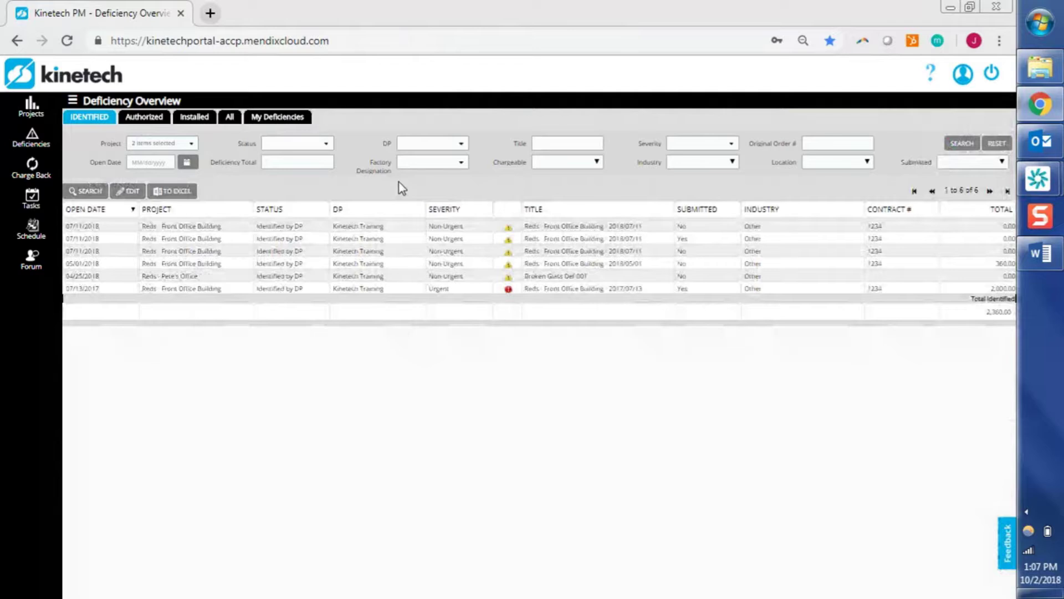
Open the urgent Reds - Front Office Building deficiency and resize its form to check the project page behind it
click(370, 289)
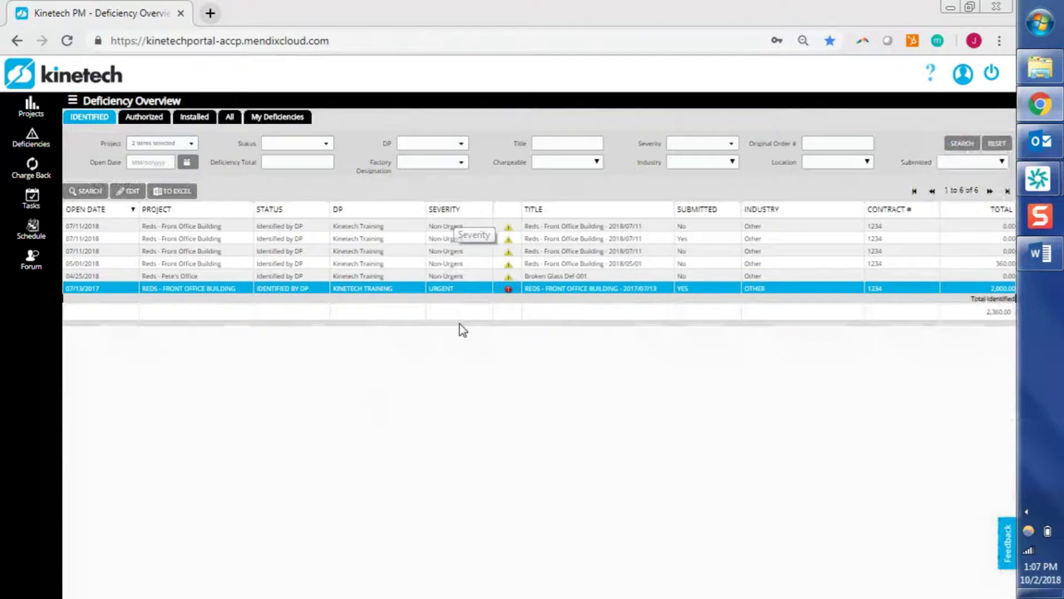
double_click(451, 288)
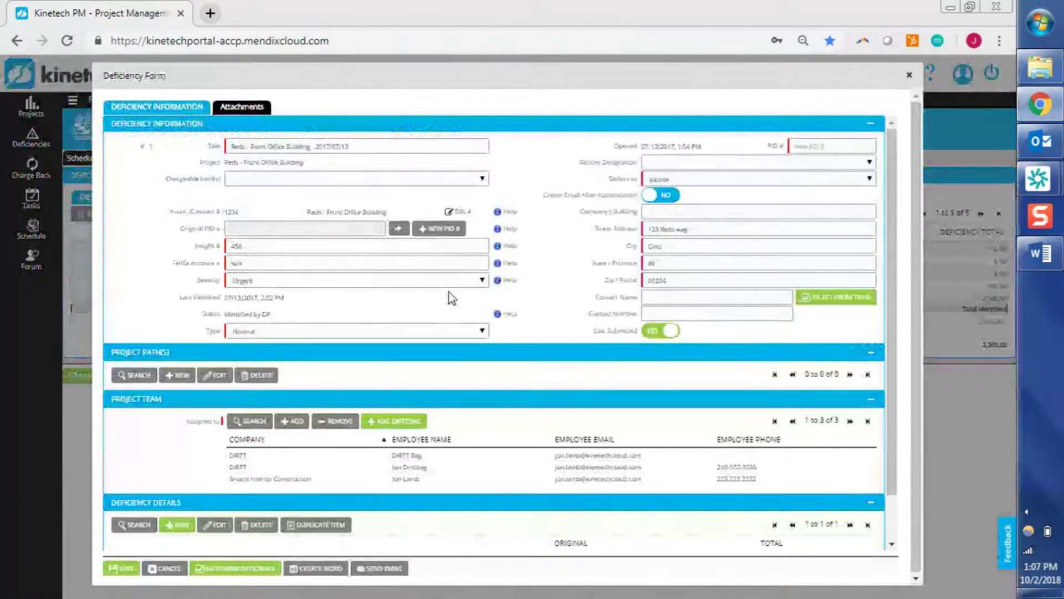
drag(490, 64, 457, 313)
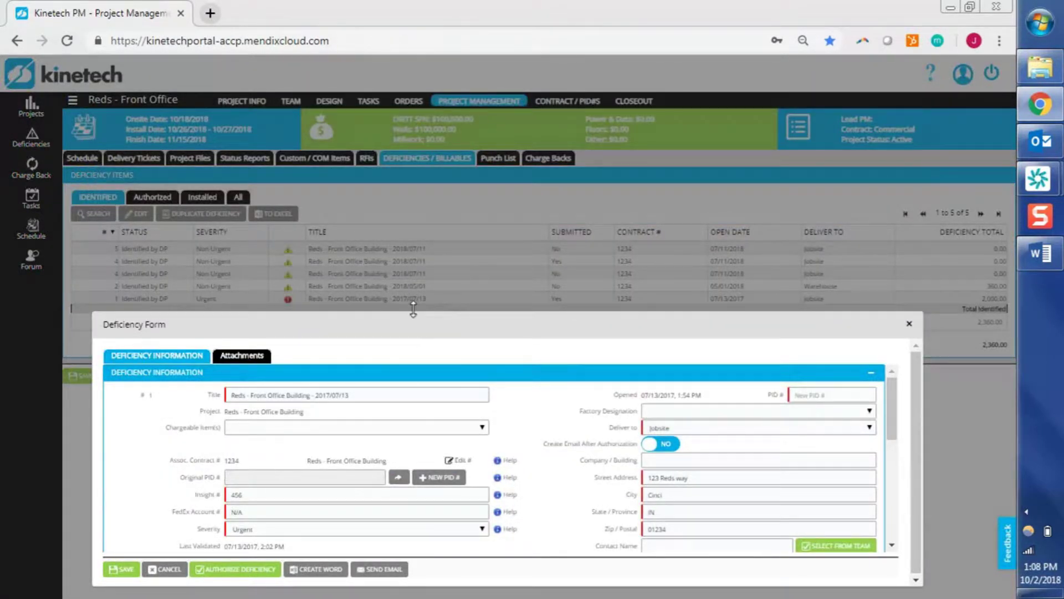
drag(413, 311, 415, 67)
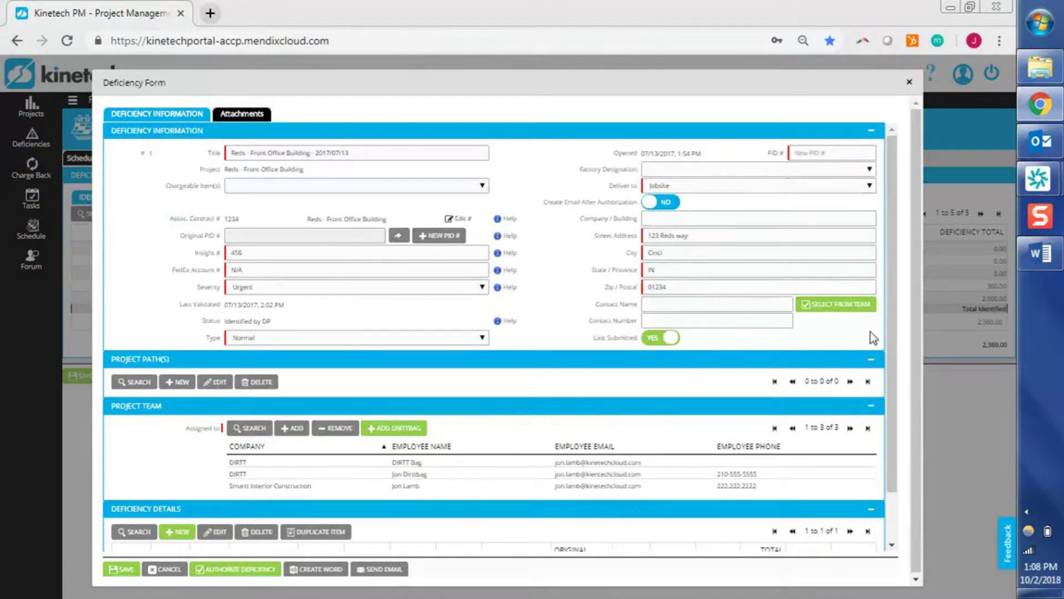
scroll(887, 388, down, 1)
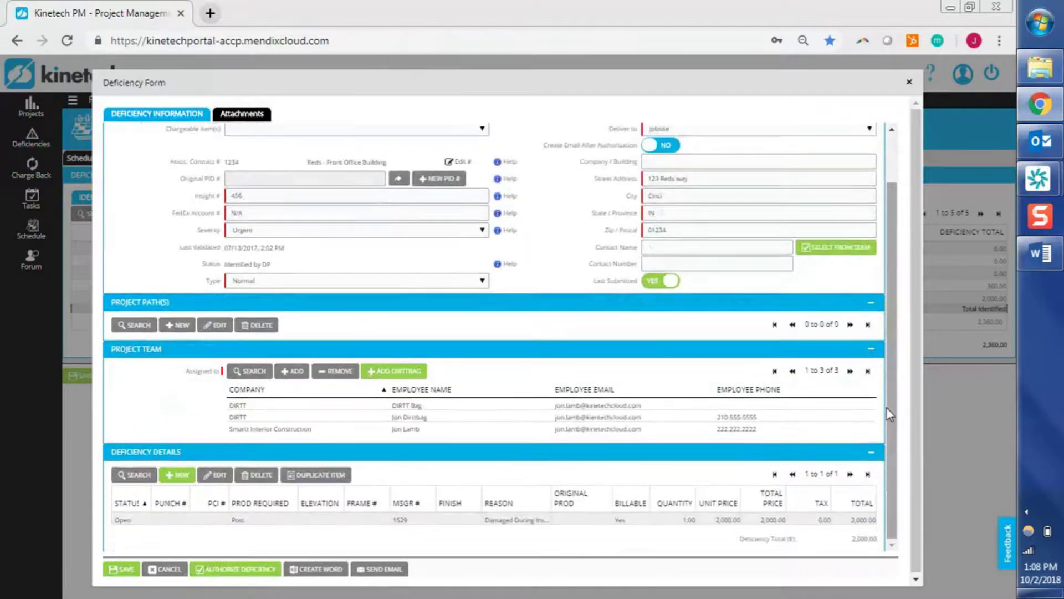
click(178, 327)
click(423, 263)
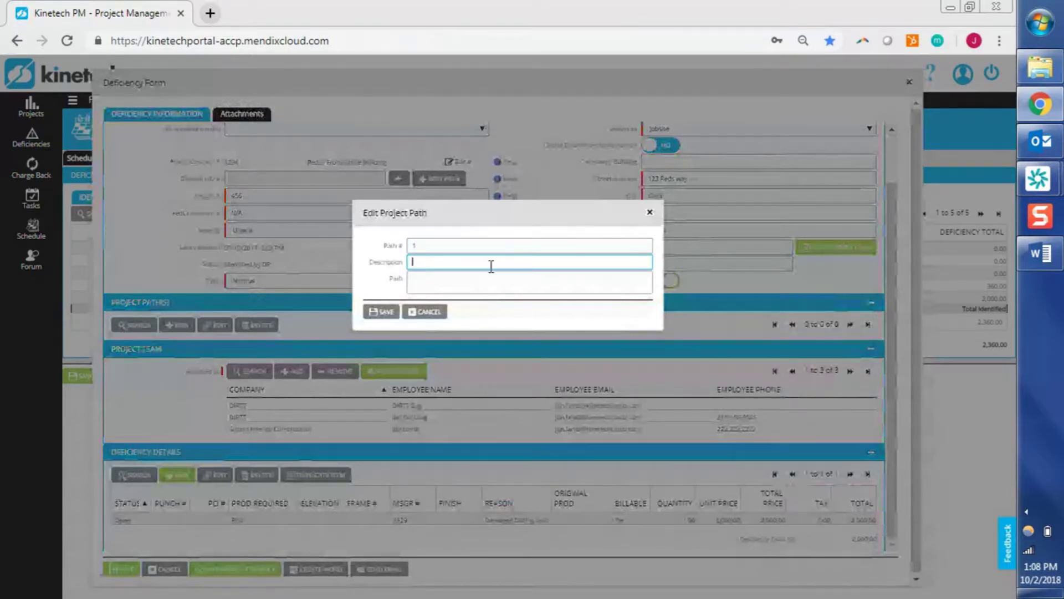
click(475, 285)
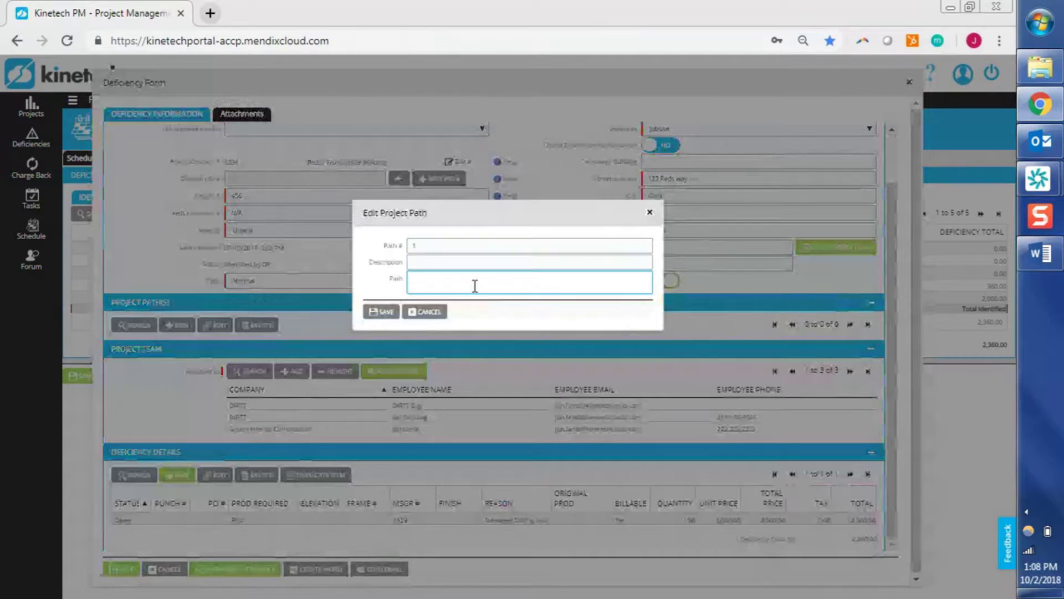
click(451, 261)
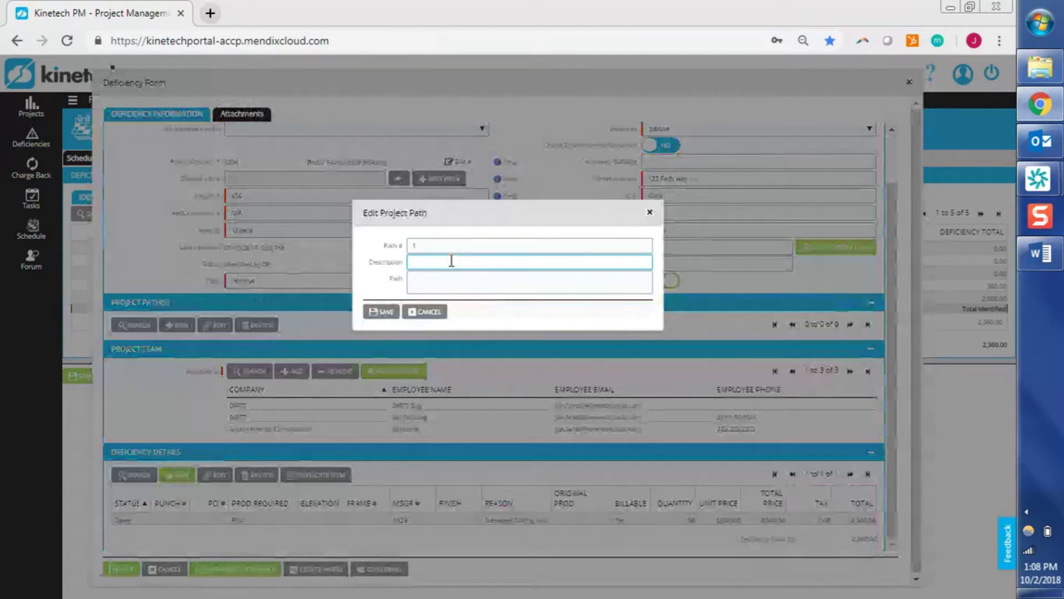
click(428, 312)
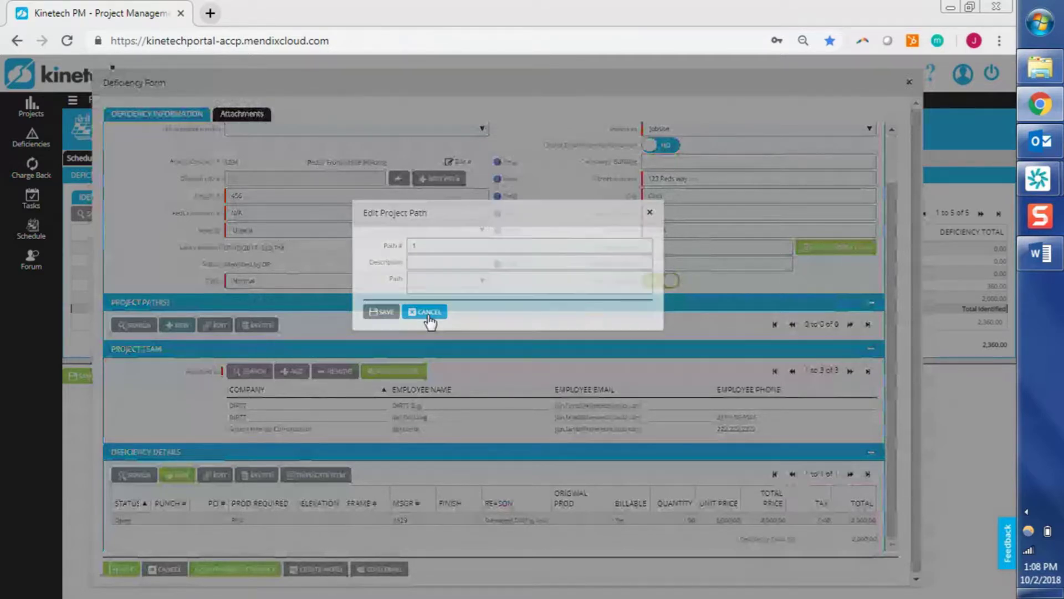
Open the Post item in the deficiency's details and check its product and unit price fields
click(872, 411)
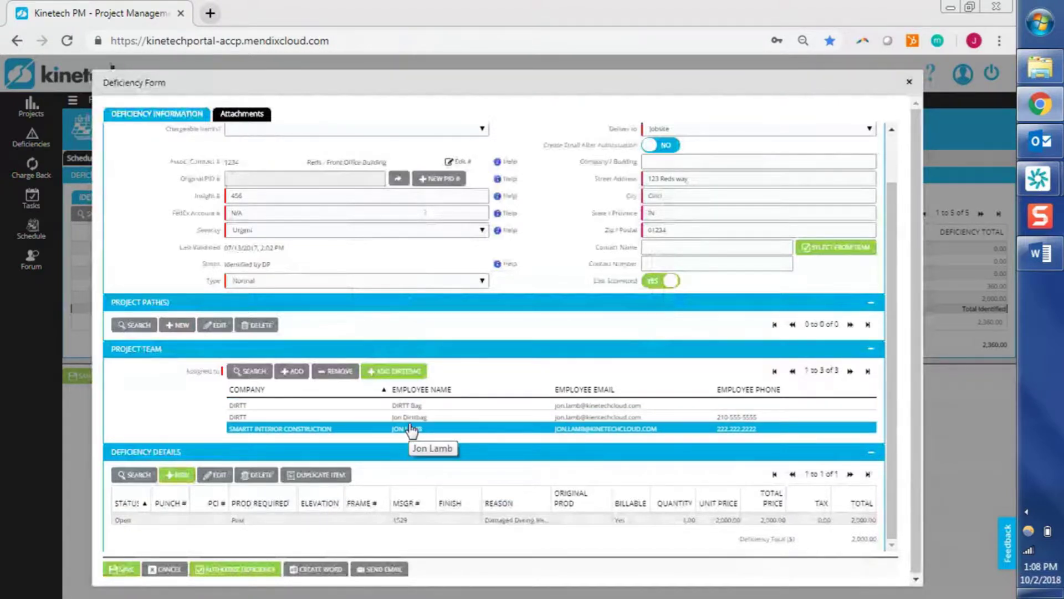
double_click(373, 521)
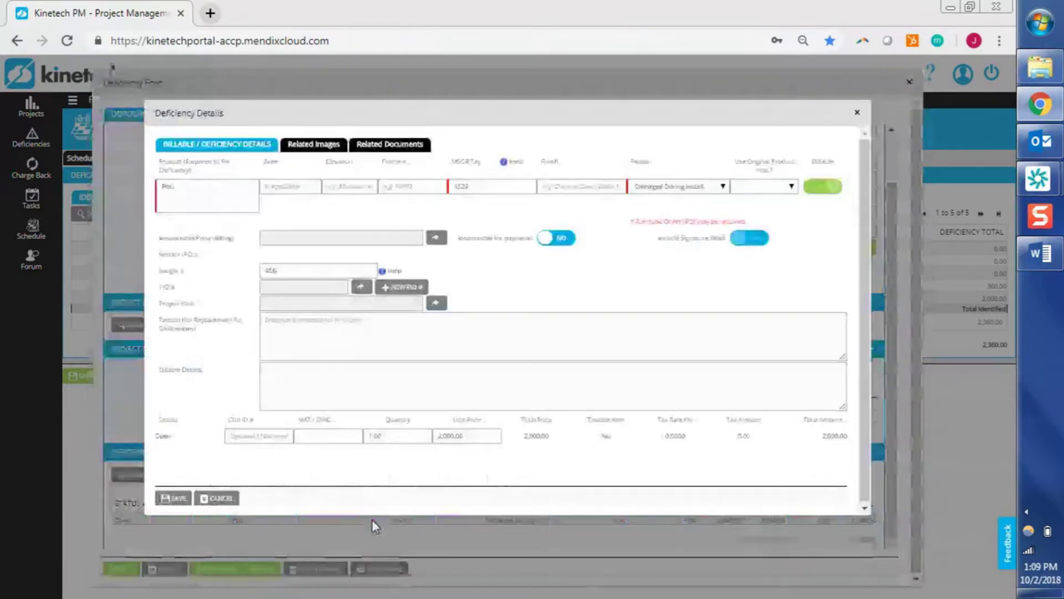
click(230, 198)
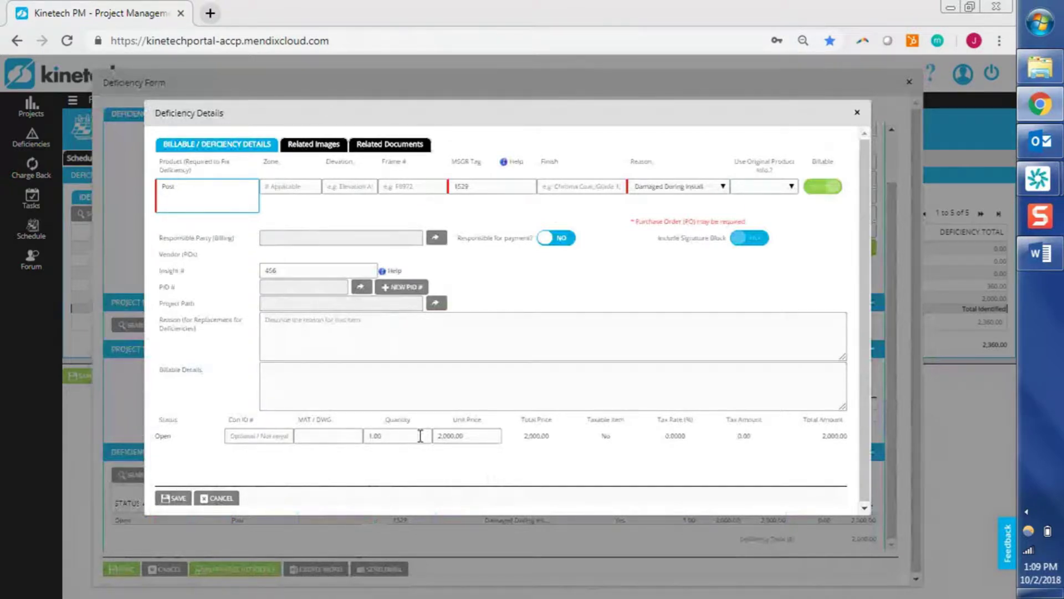
click(472, 436)
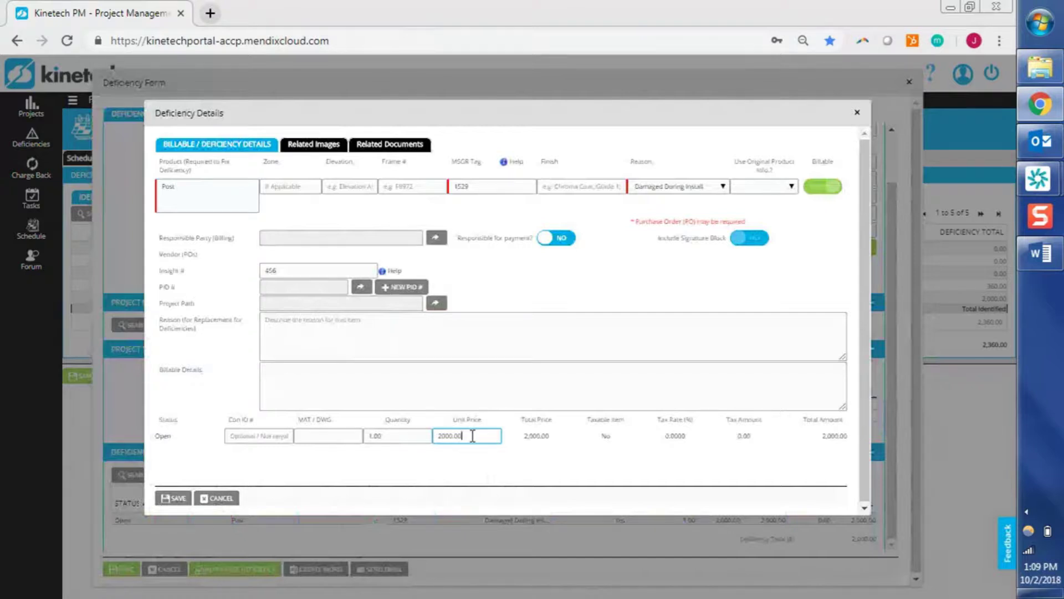
Check the Post item's related images and related documents, return to its billable details and save the item
click(316, 145)
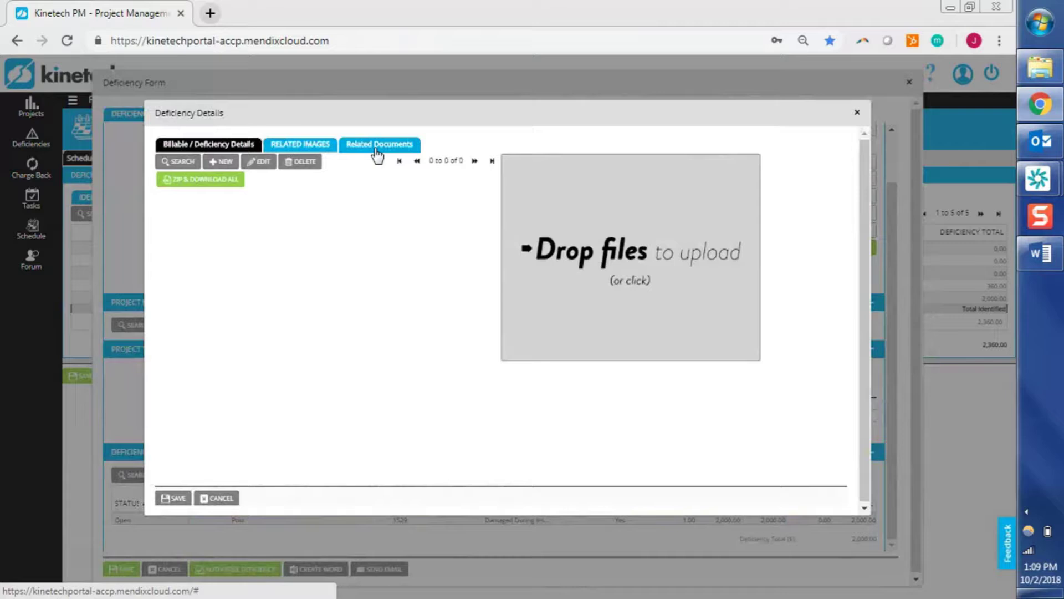
click(375, 147)
click(299, 145)
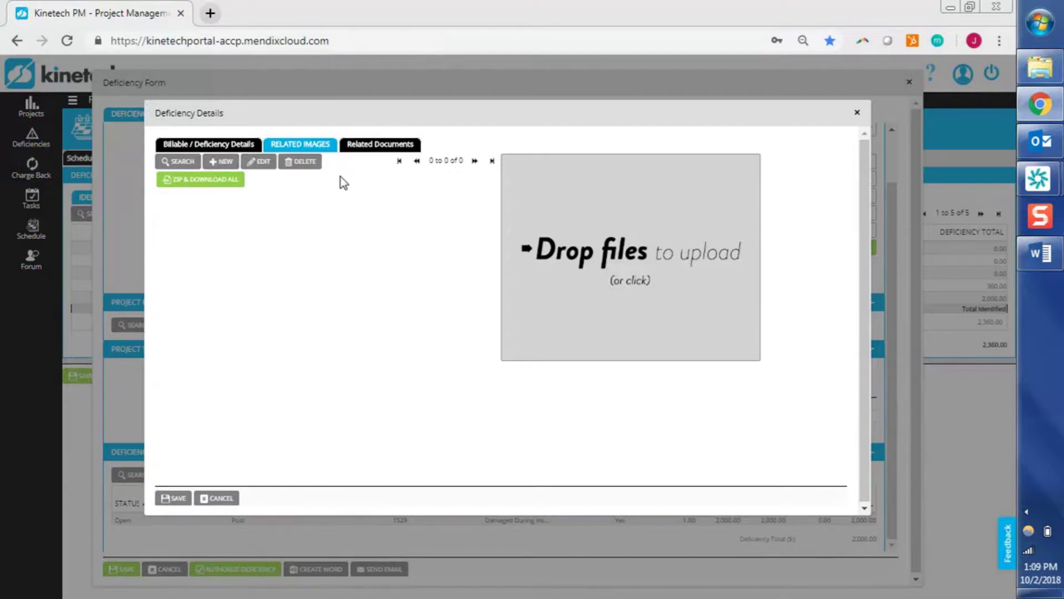
click(365, 146)
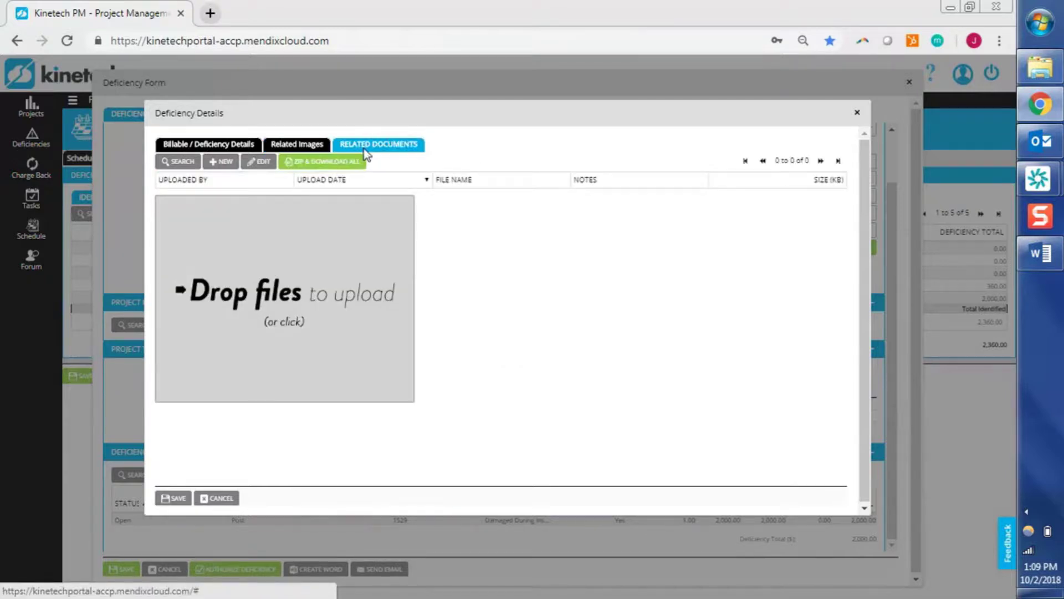
click(233, 148)
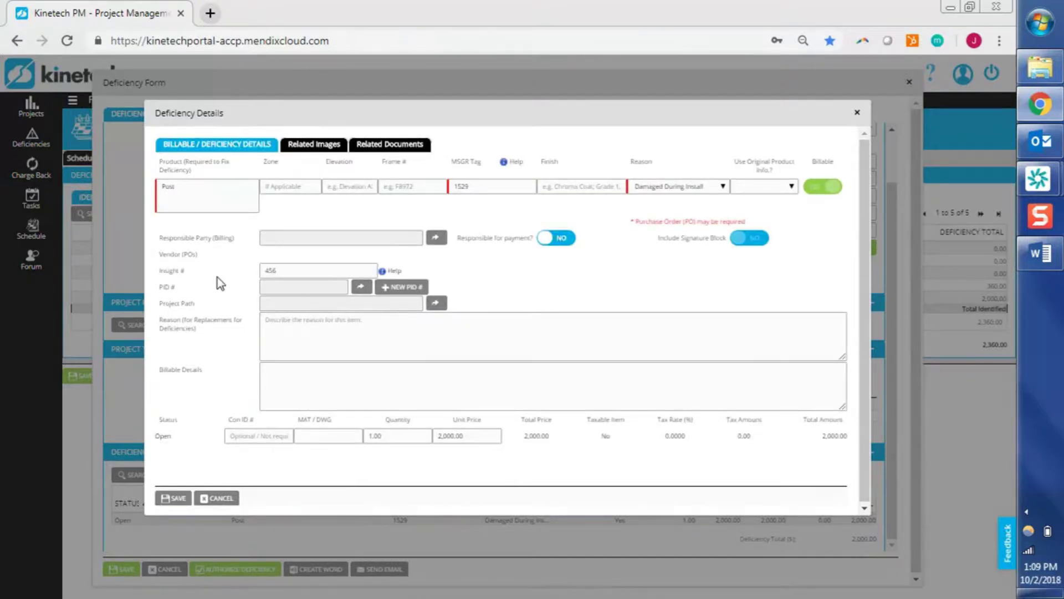
click(172, 499)
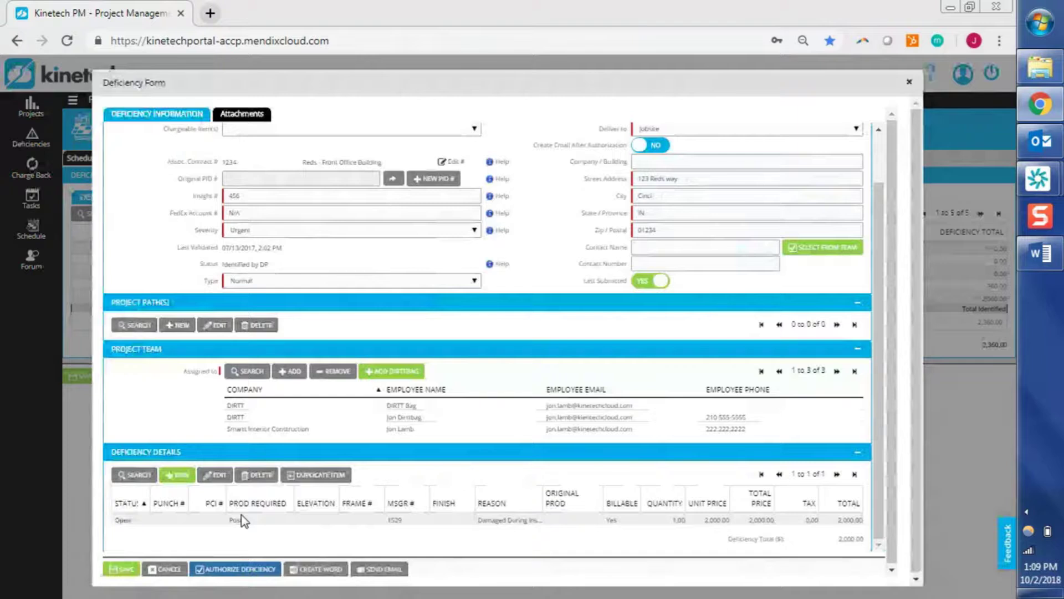
Set the deficiency's PID # to 12345 and authorize the deficiency
click(232, 568)
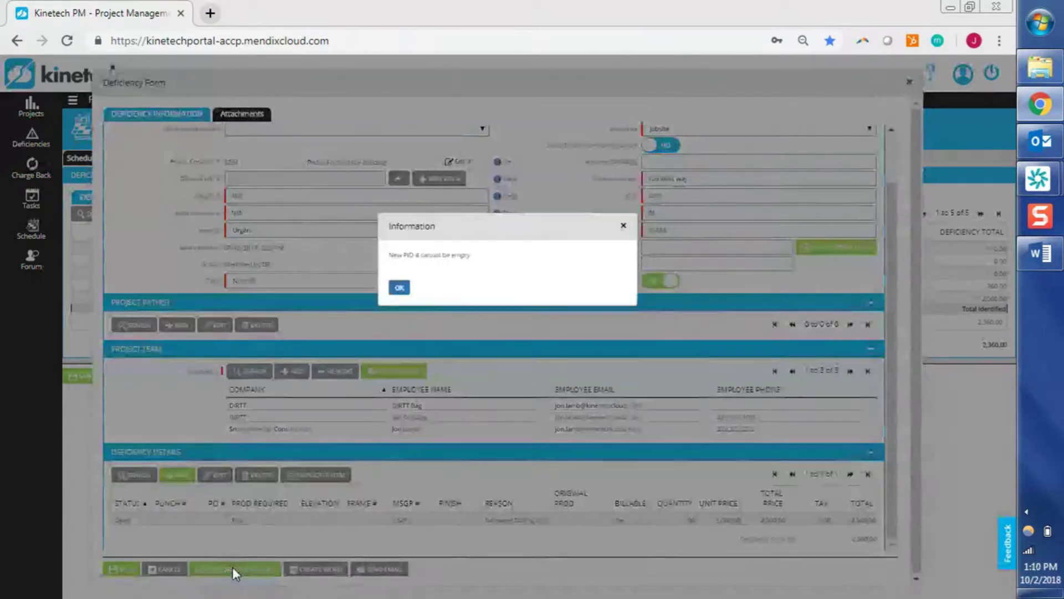
click(398, 289)
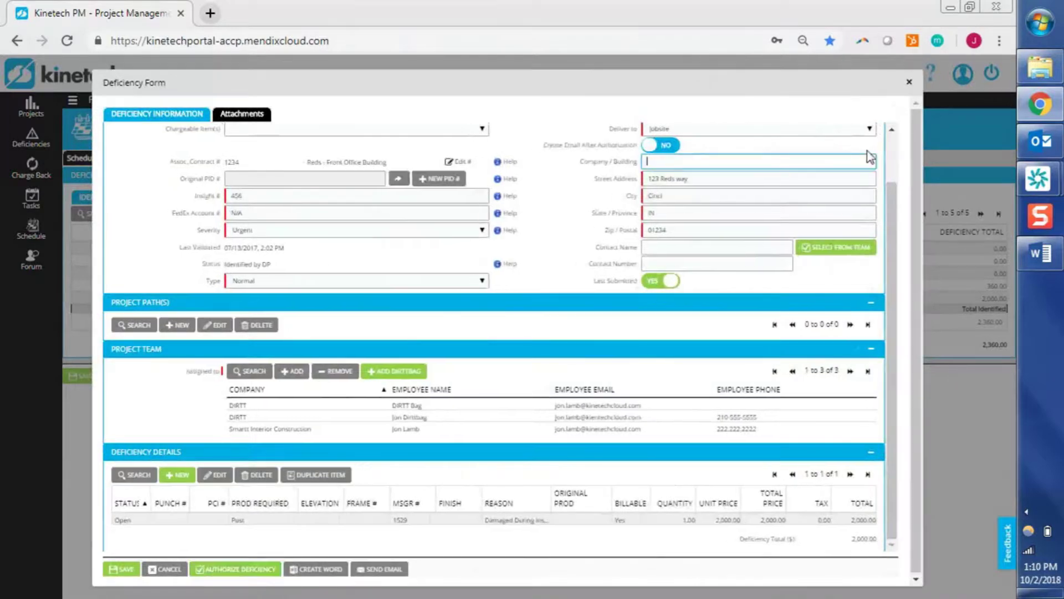
scroll(893, 149, up, 2)
click(826, 158)
text(12345)
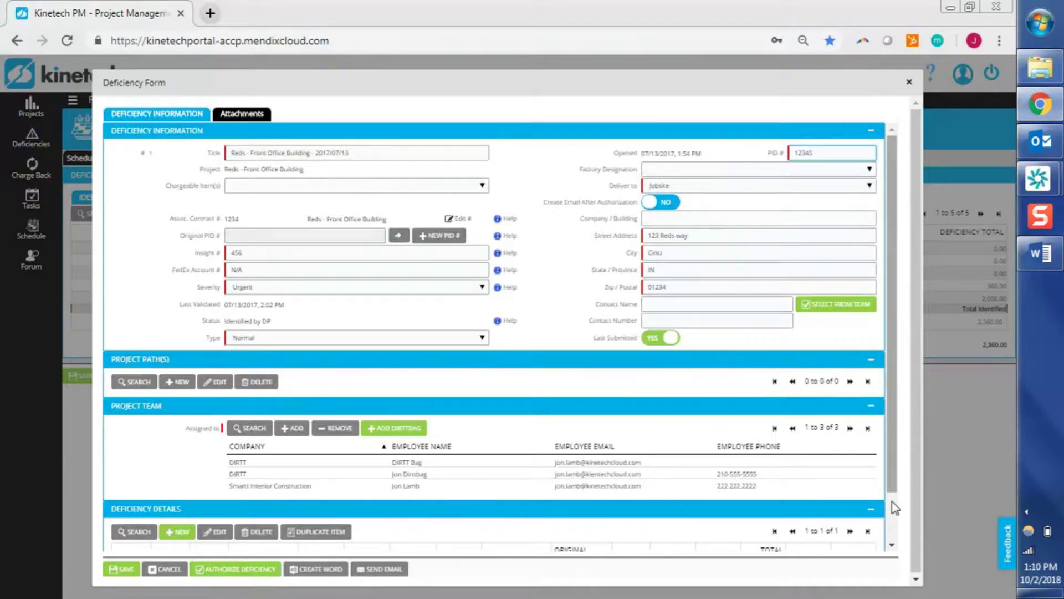
scroll(698, 514, down, 2)
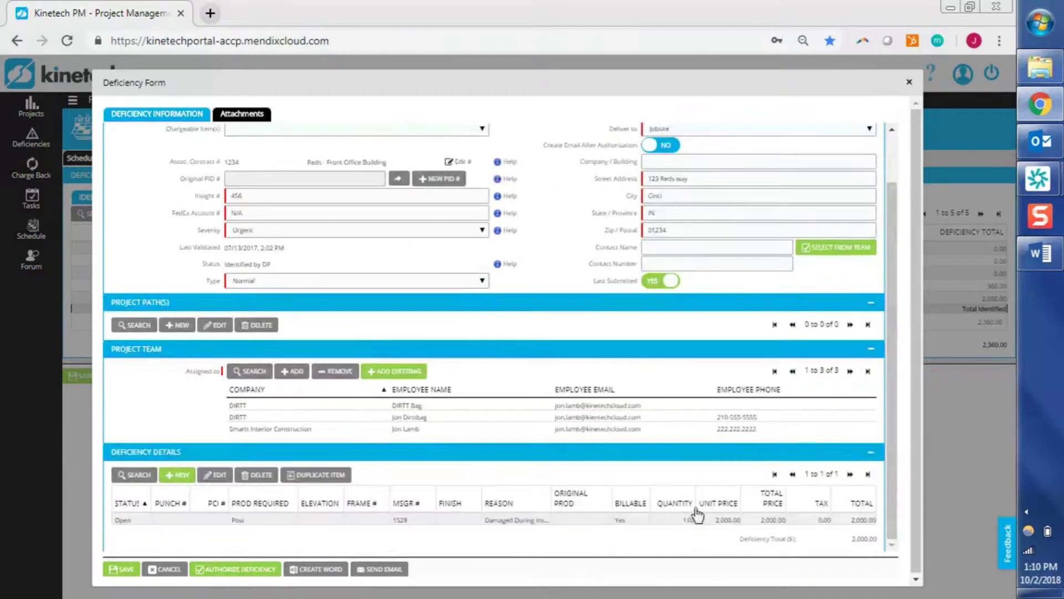
click(254, 568)
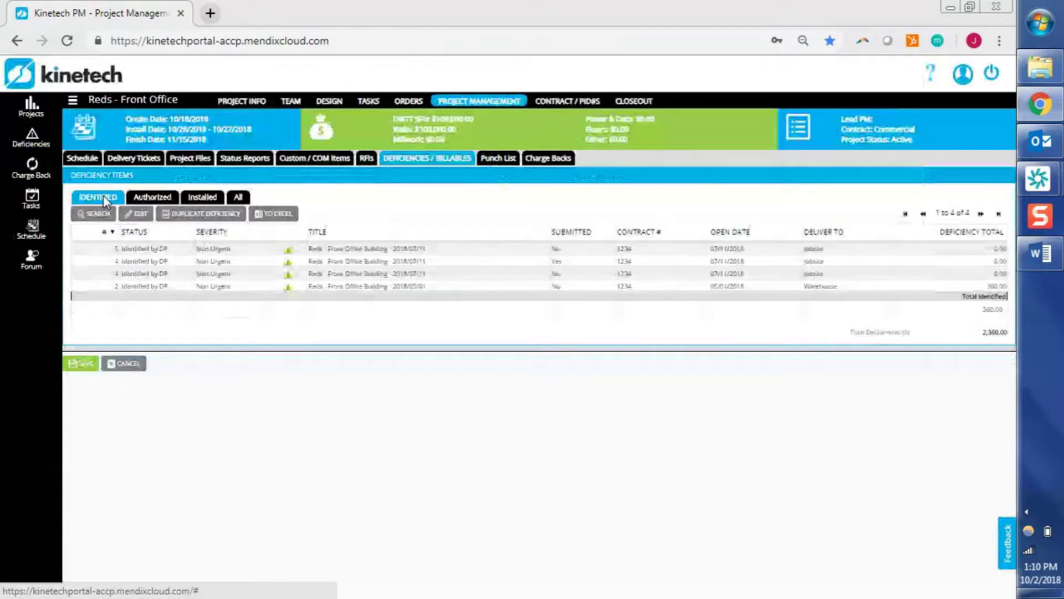
Check the project's authorized deficiencies and its installed deficiencies
click(141, 200)
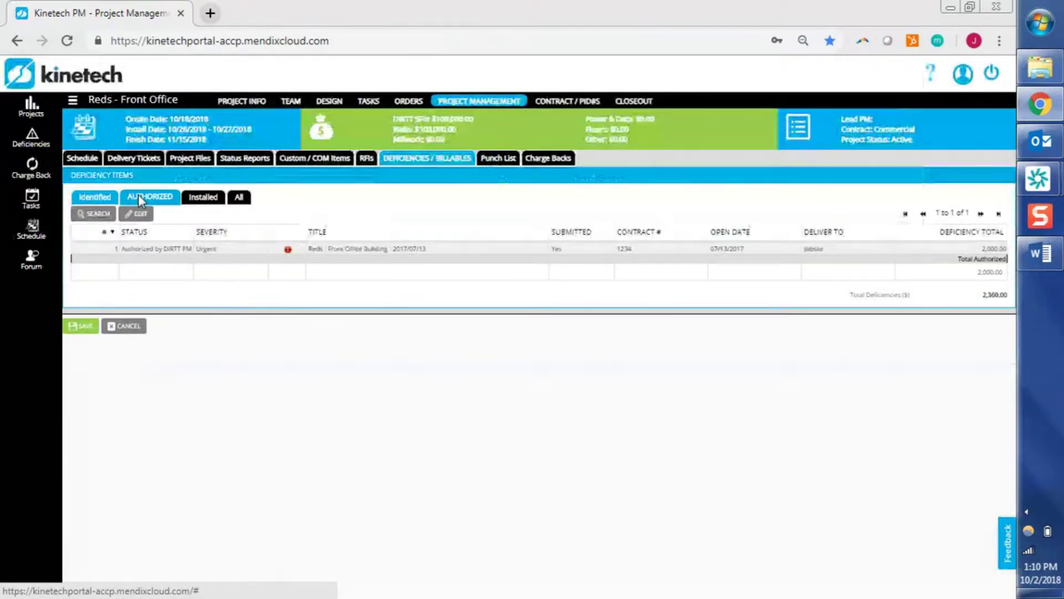
click(167, 252)
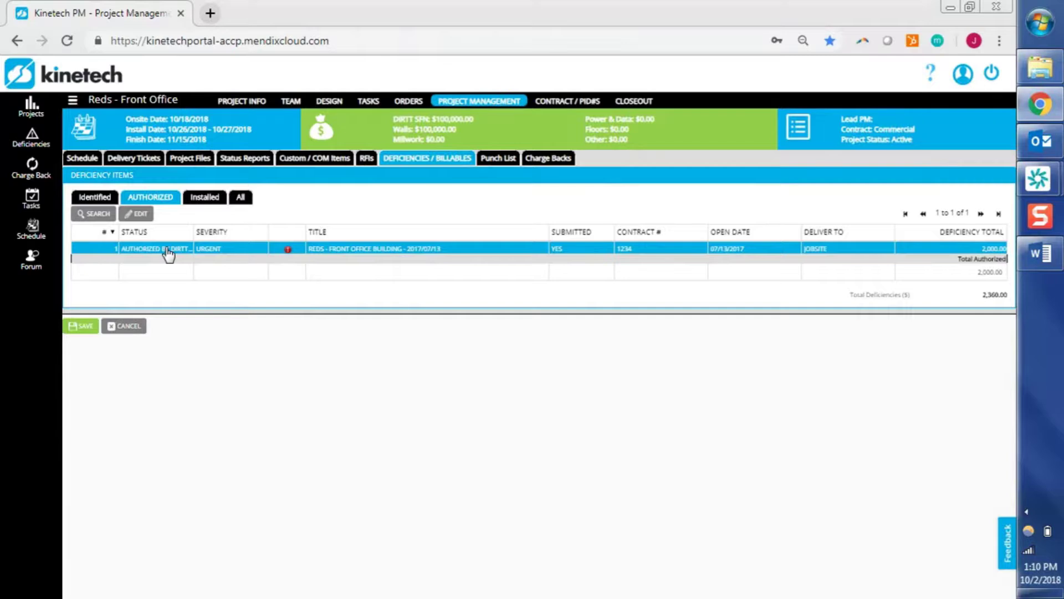
click(214, 199)
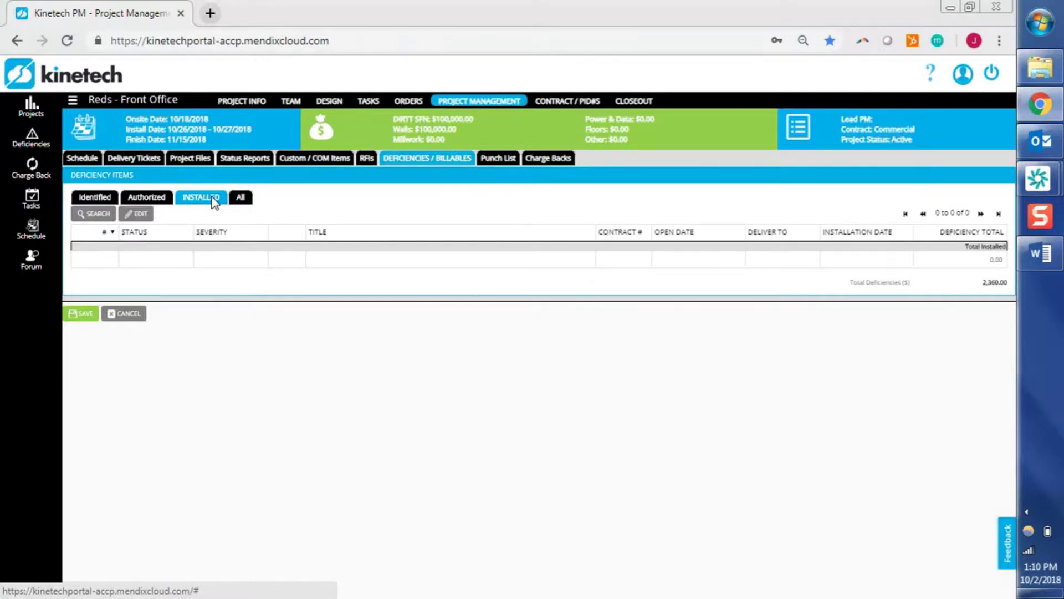
Open the submitted Reds - Front Office Building charge back identified on 05/01/2018 from the Charge Back Overview
click(18, 167)
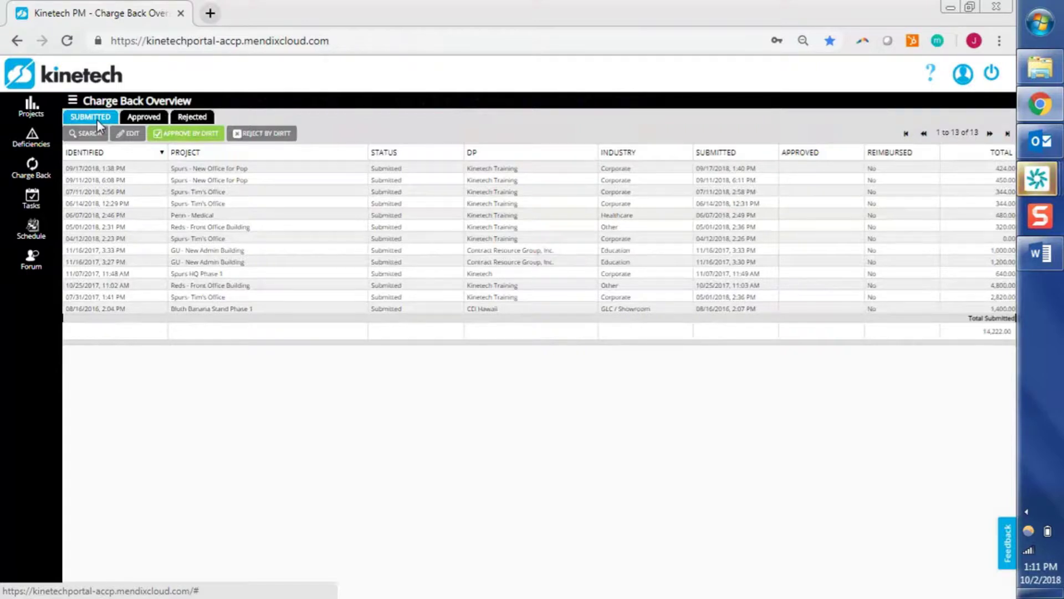
click(218, 205)
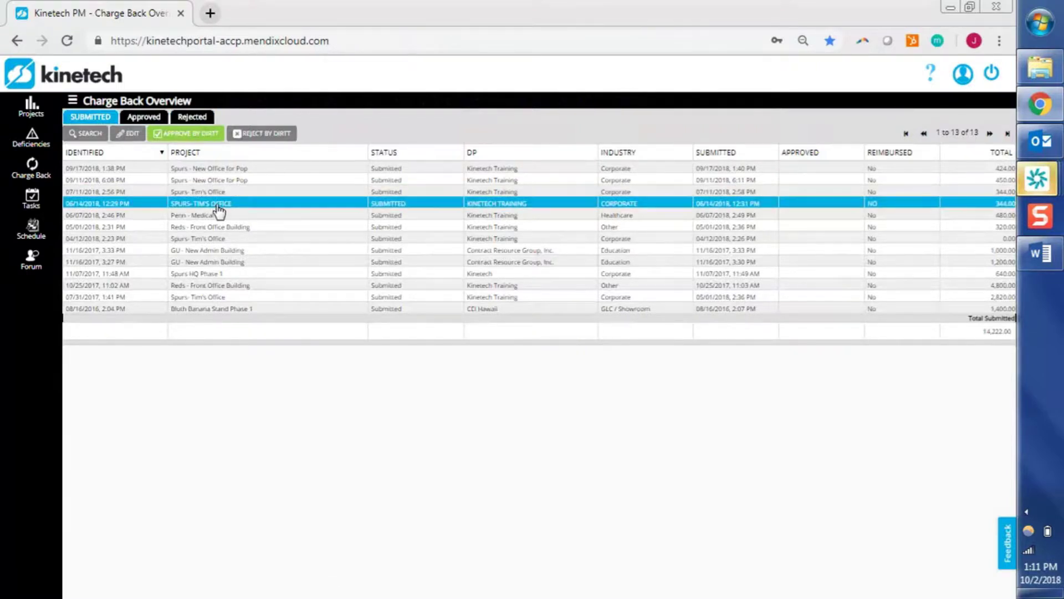
click(225, 229)
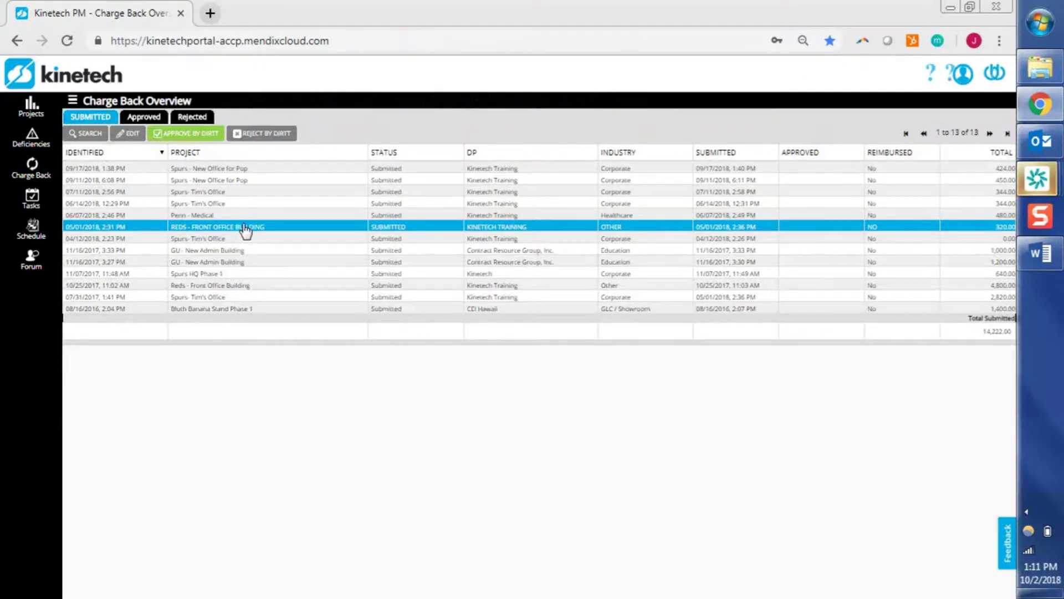
double_click(245, 231)
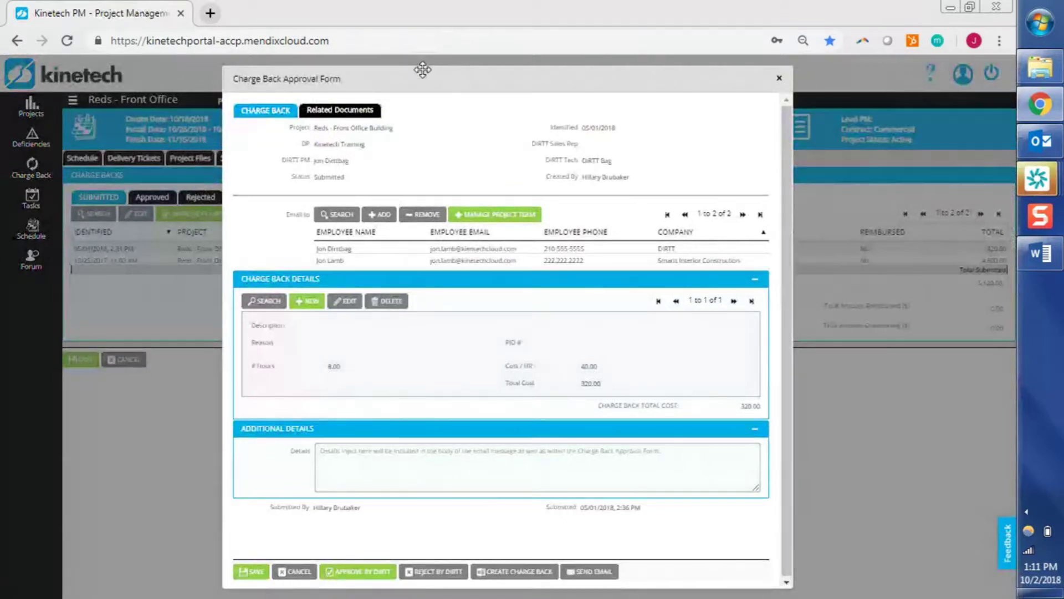
drag(422, 69, 414, 176)
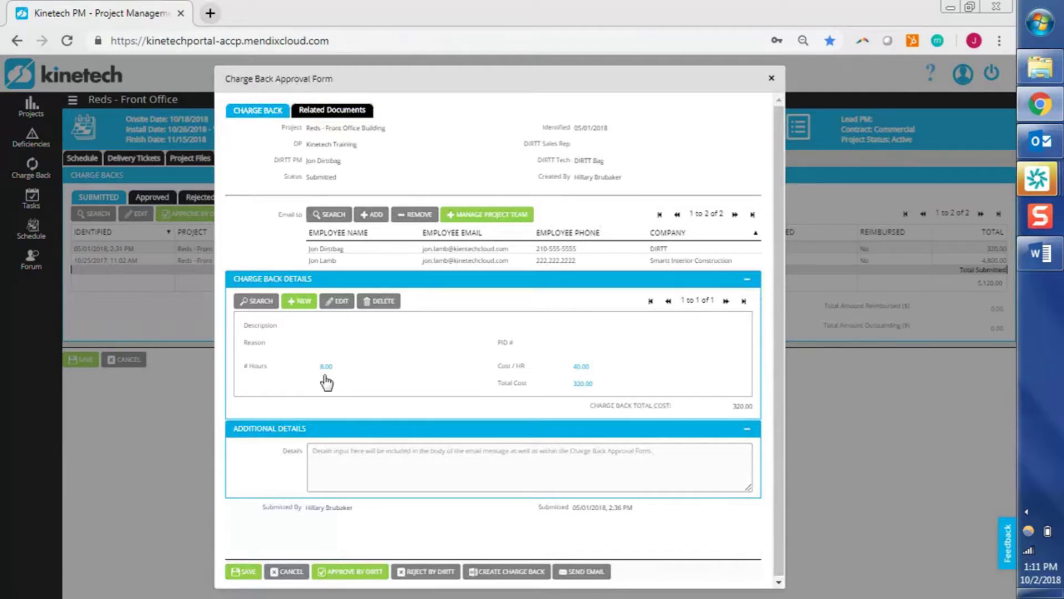
Download the charge back's related document Charge Back Approval - Reds.msg and keep the downloaded file
click(339, 116)
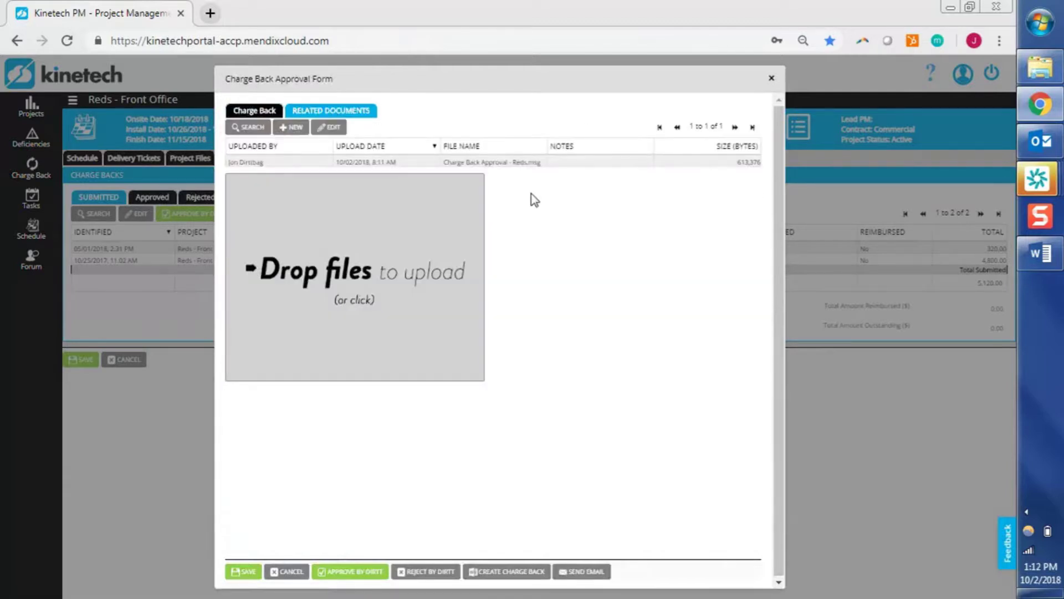
click(519, 163)
double_click(518, 164)
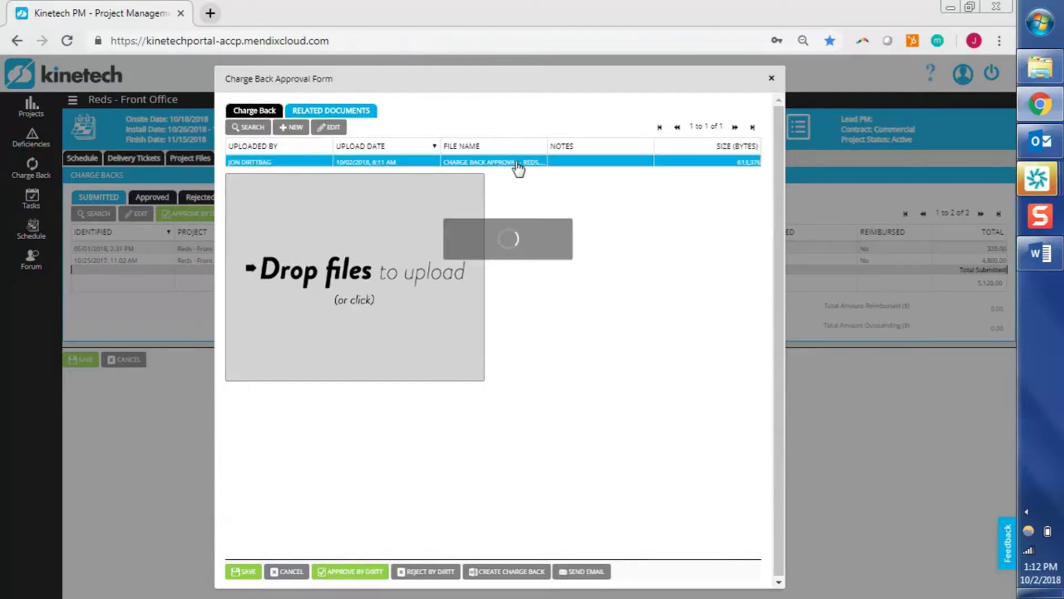
click(593, 275)
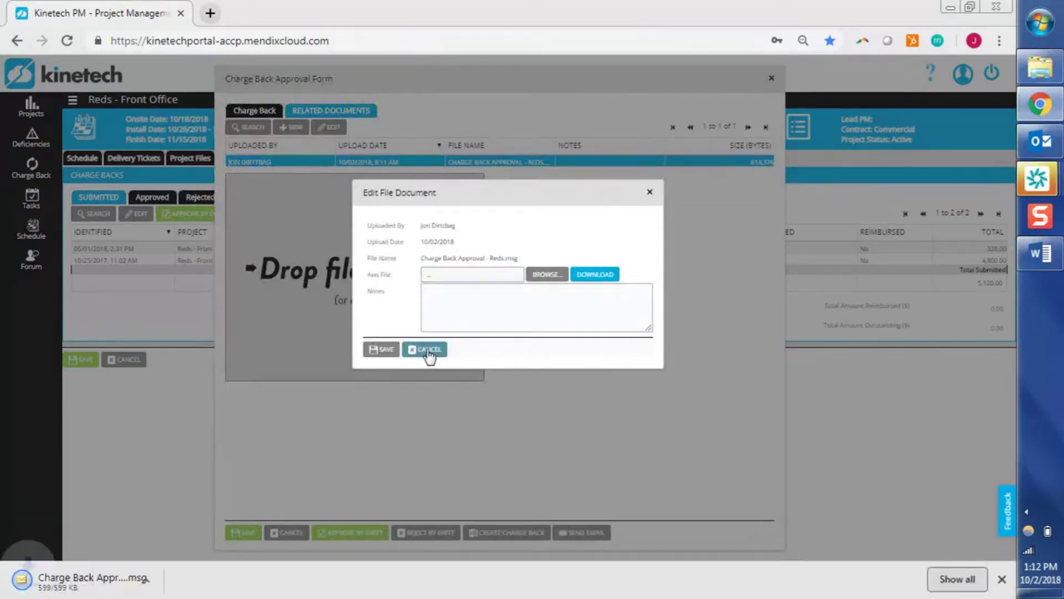
click(427, 349)
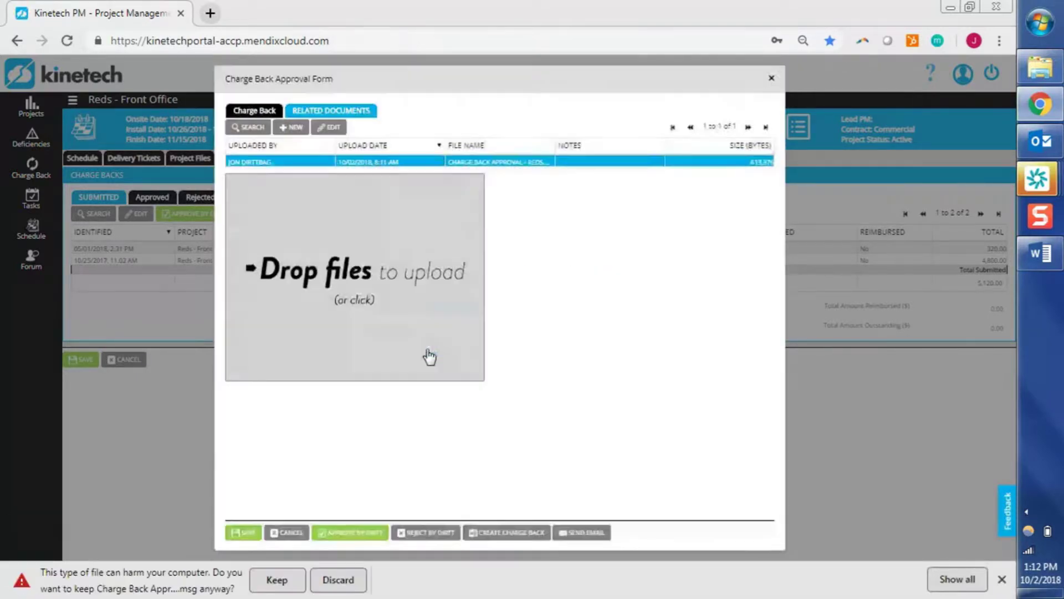
click(277, 579)
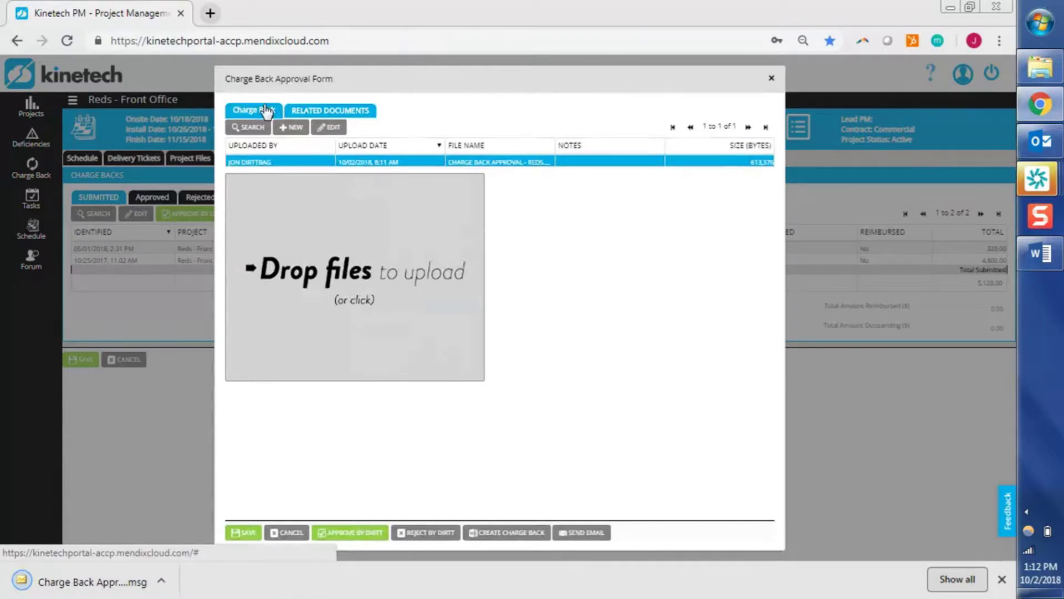
Return to the charge back's main details, approve it by DIRTT and proceed with the approval
click(239, 110)
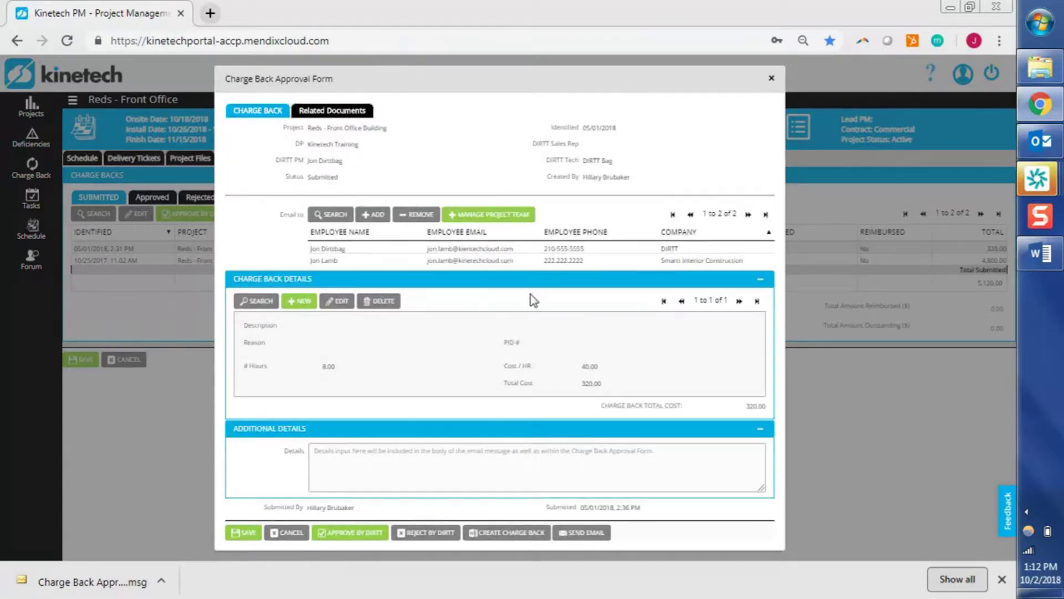
click(369, 533)
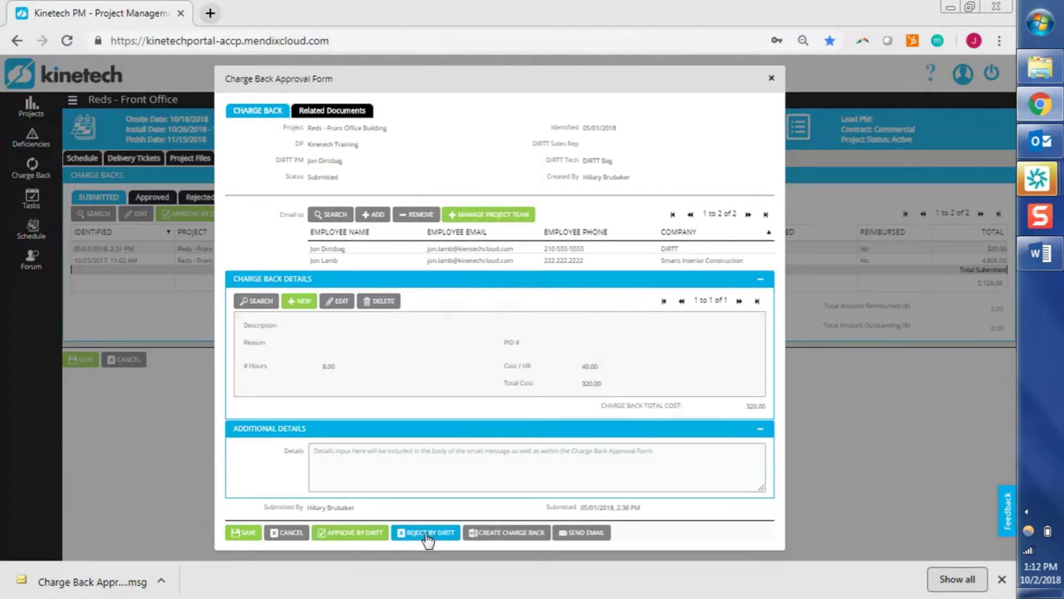
click(369, 533)
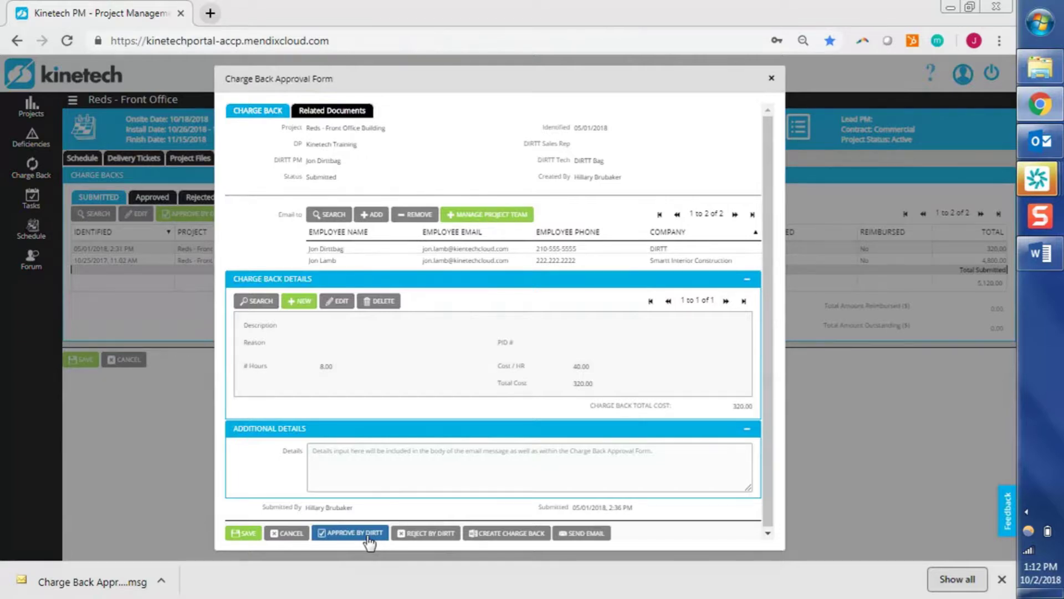
click(368, 534)
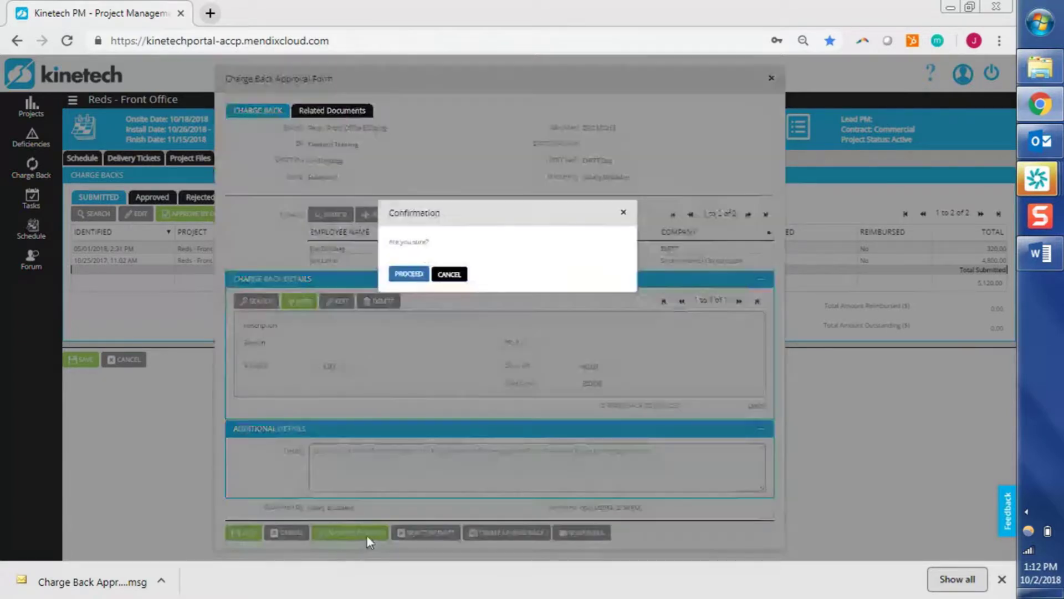
click(411, 275)
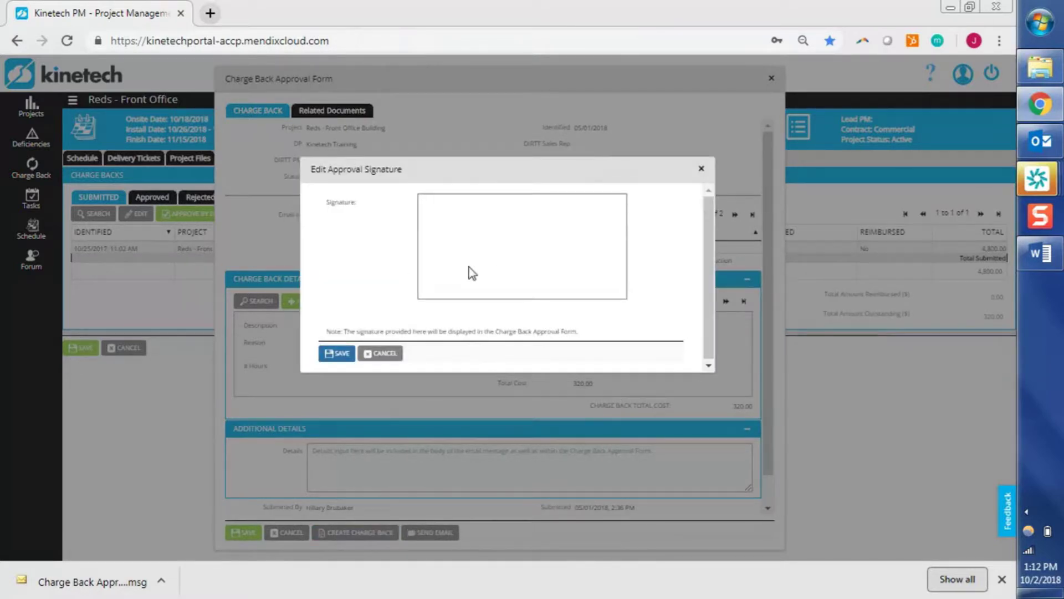
mouse_move(470, 265)
mouse_down()
mouse_move(461, 222)
mouse_move(486, 250)
mouse_up()
mouse_move(466, 287)
mouse_down()
mouse_move(556, 242)
mouse_move(557, 285)
mouse_move(609, 280)
mouse_up()
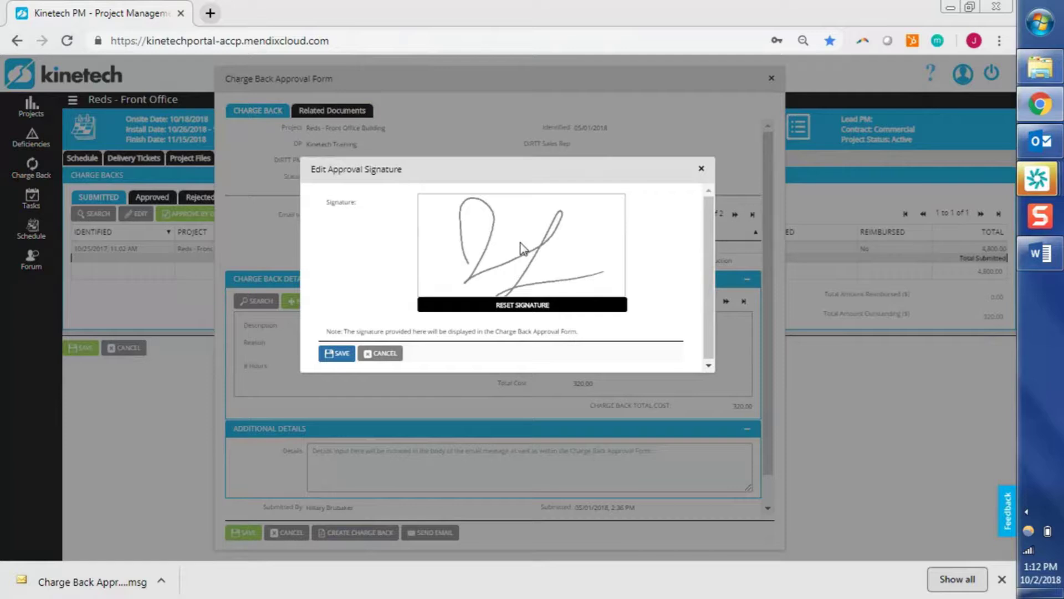
click(511, 304)
Draw a freehand approval signature, save it, and save the Charge Back Approval Form
mouse_move(469, 223)
mouse_down()
mouse_move(477, 256)
mouse_move(534, 239)
mouse_move(549, 269)
mouse_move(565, 260)
mouse_up()
click(336, 353)
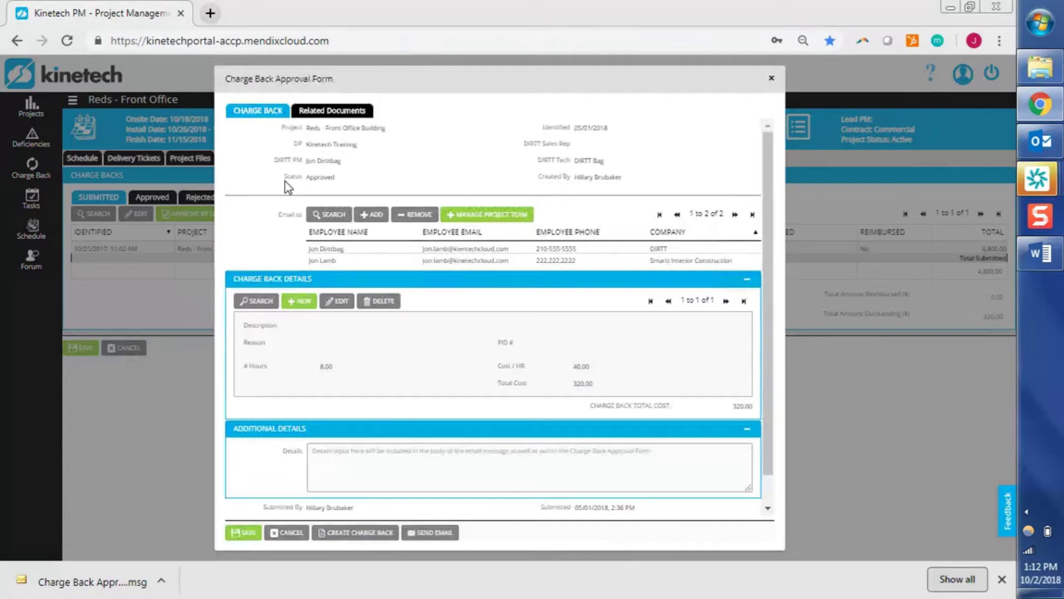
click(242, 533)
click(247, 533)
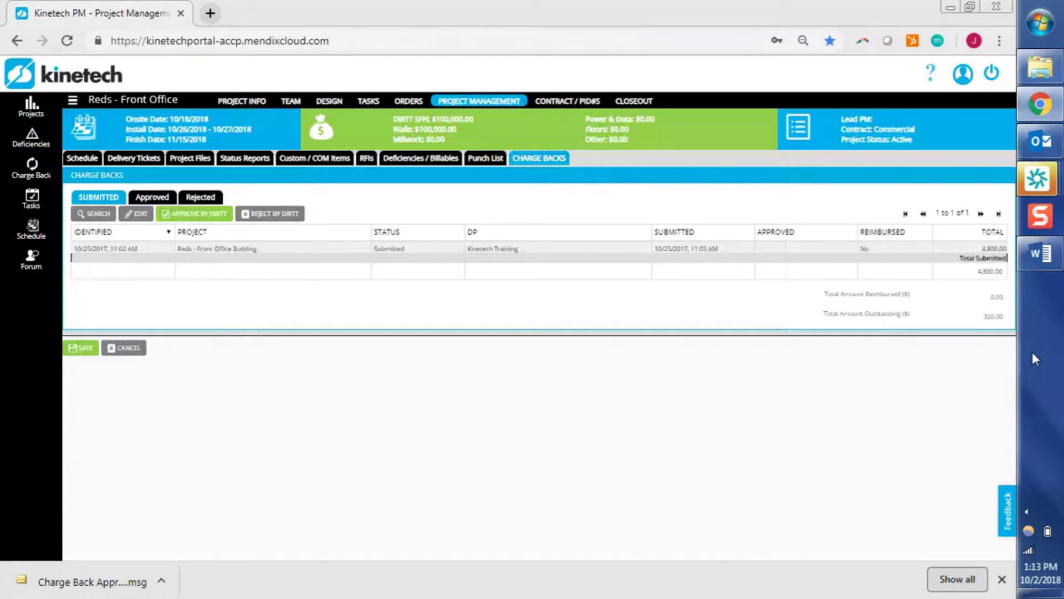
Switch to the Word training agenda, put the cursor on the Orders/Files item, and return to the Kinetech portal in Chrome
click(1040, 253)
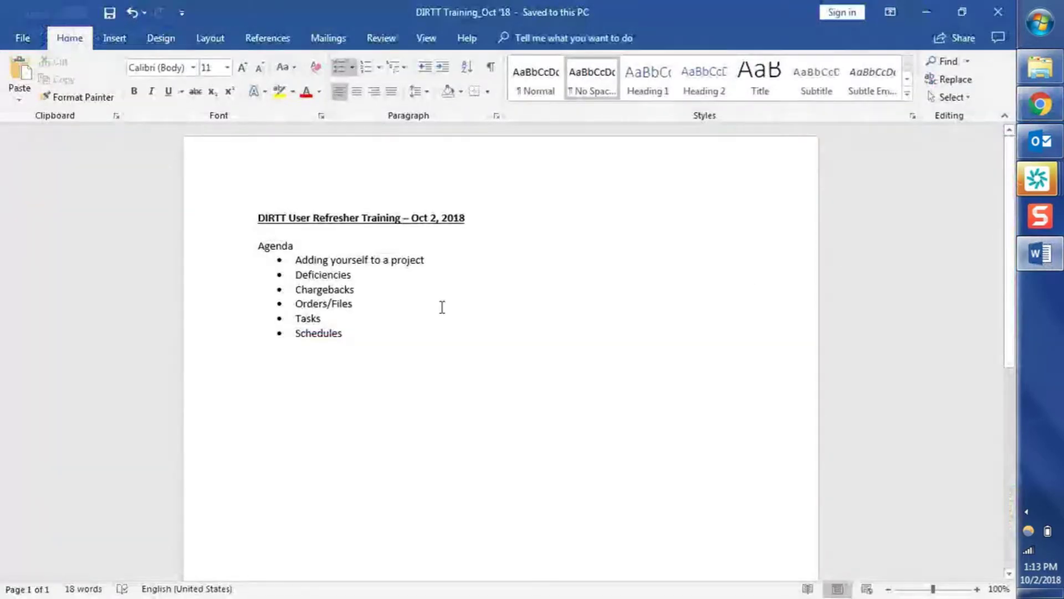
key(Down)
key(End)
key(Down)
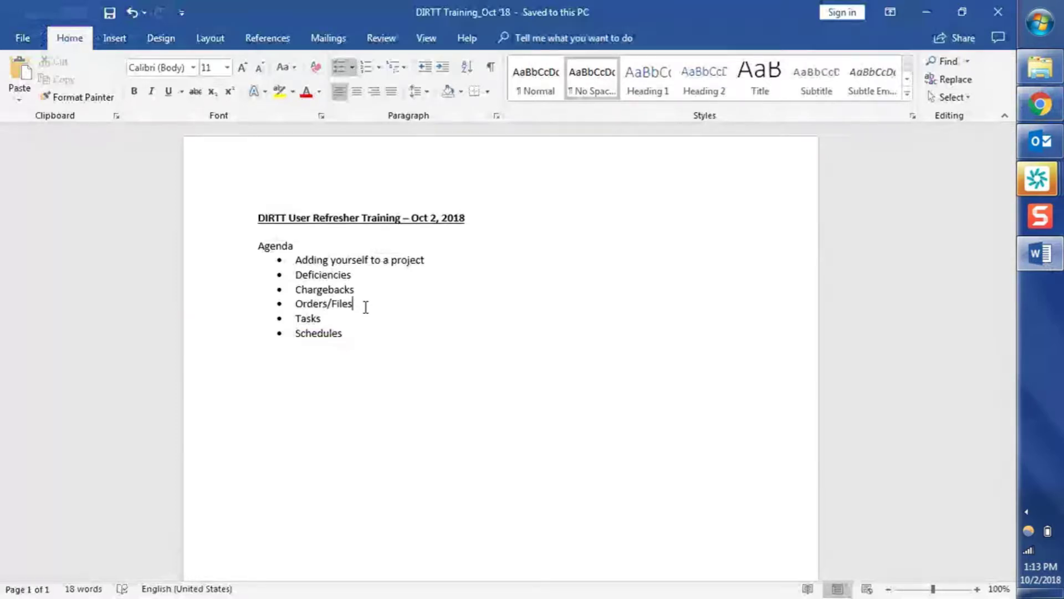
key(alt+Tab)
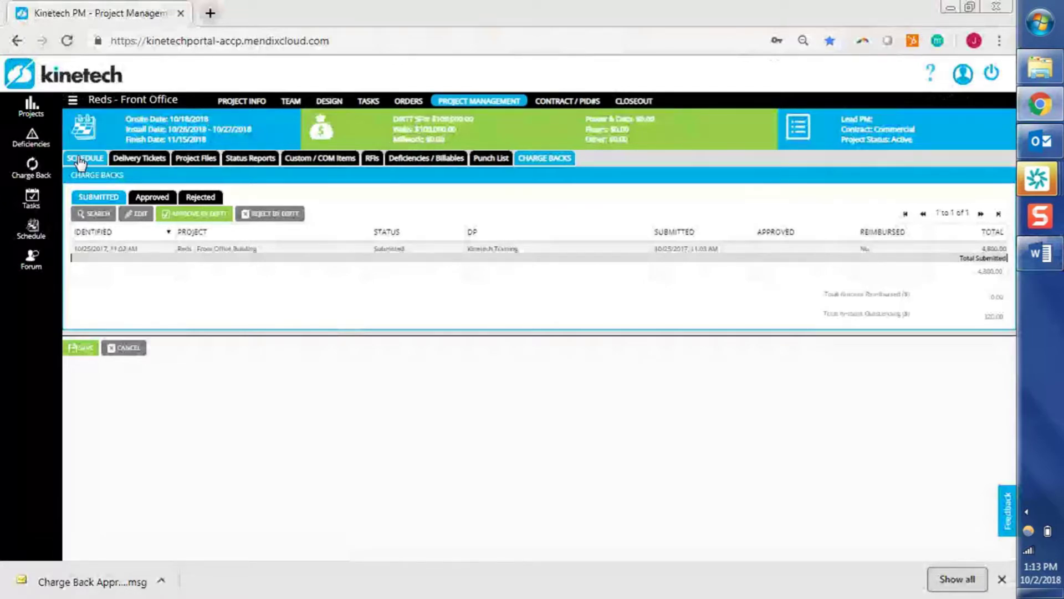
View the project's orders, checking the Additional Order(s) list and returning to the Original Order's Project Scope Form
click(413, 106)
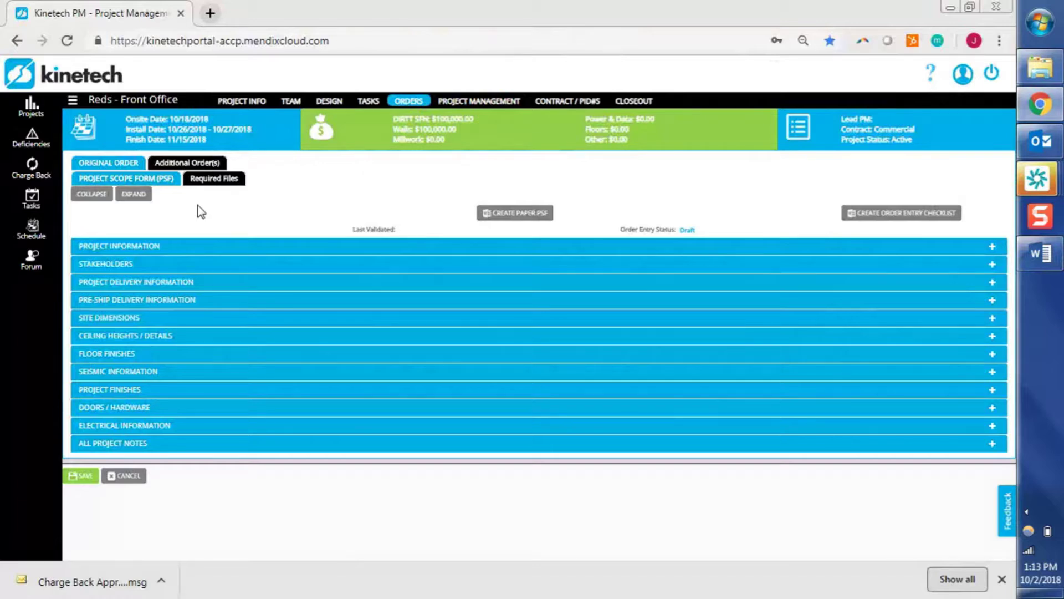
click(179, 163)
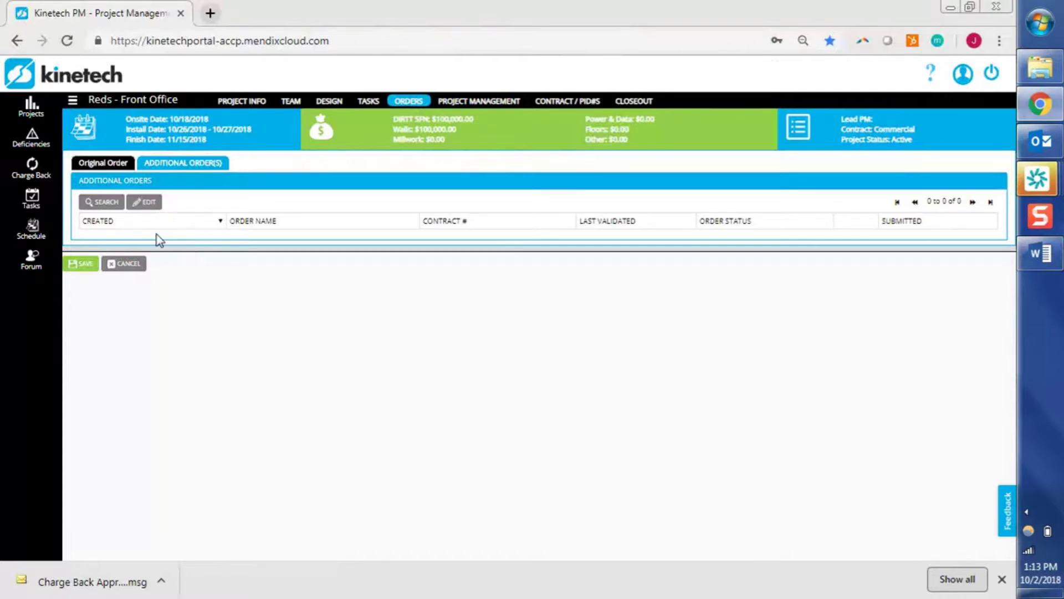
click(108, 165)
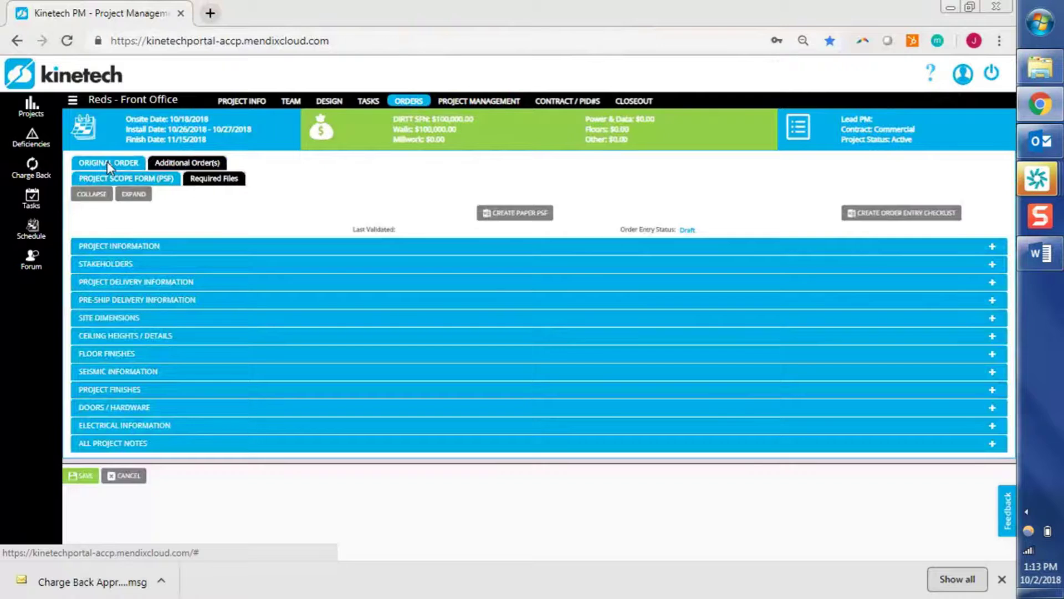
Open the original order's Required Files and download La-Promenade-large.jpg from the ICE Files
click(231, 181)
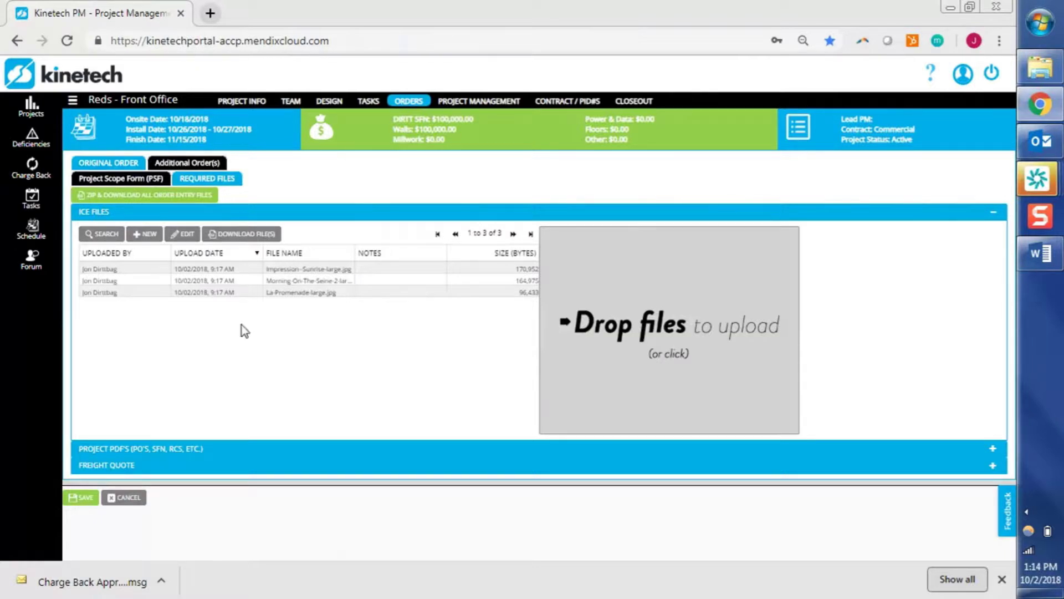
click(237, 294)
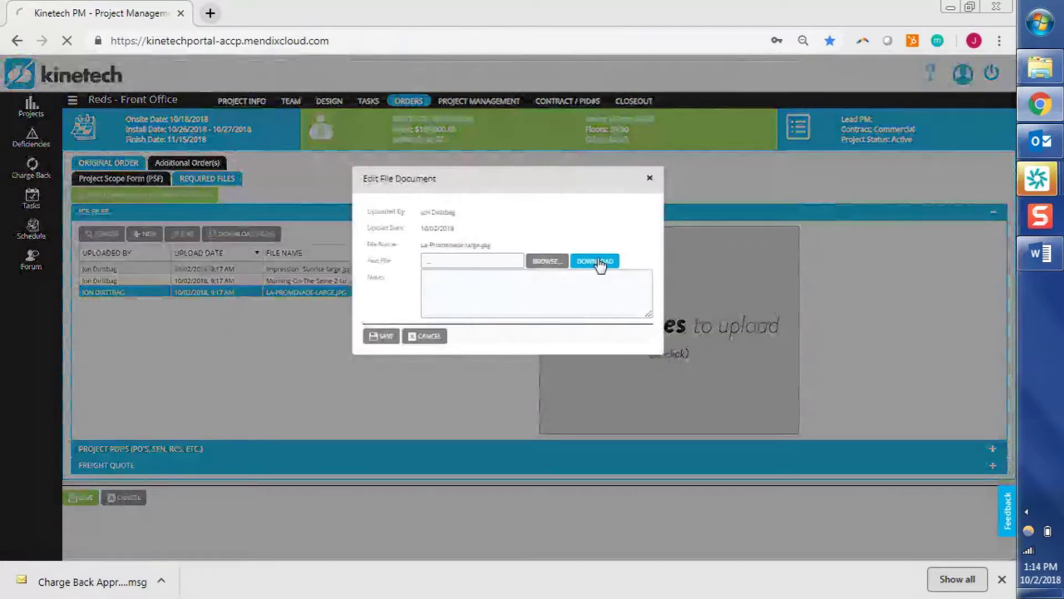
click(601, 266)
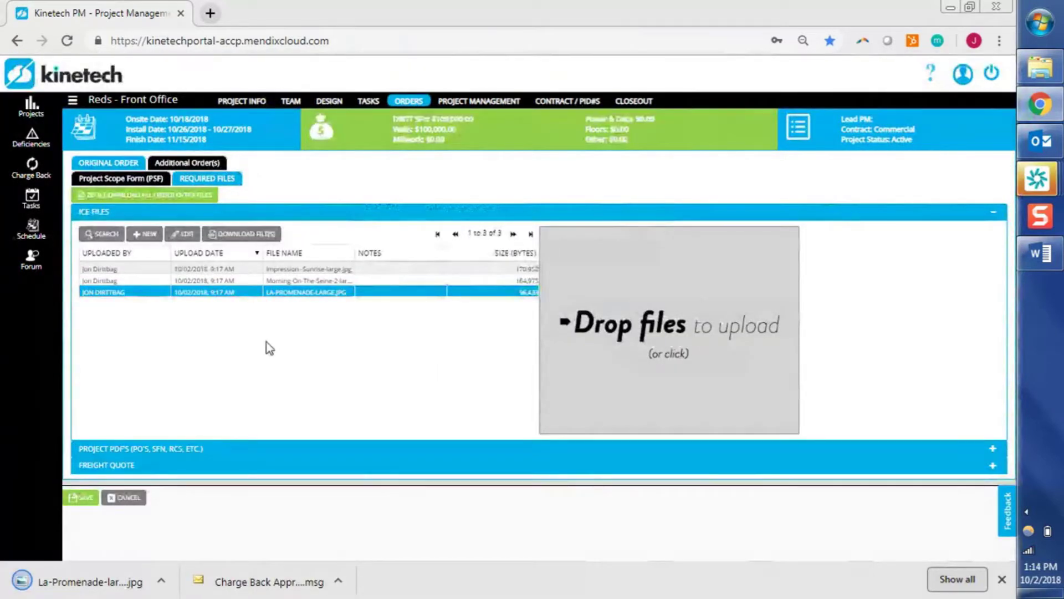
Download all the ICE Files together as KinetechPM - Reds ICE Files.zip in the Downloads folder
click(255, 235)
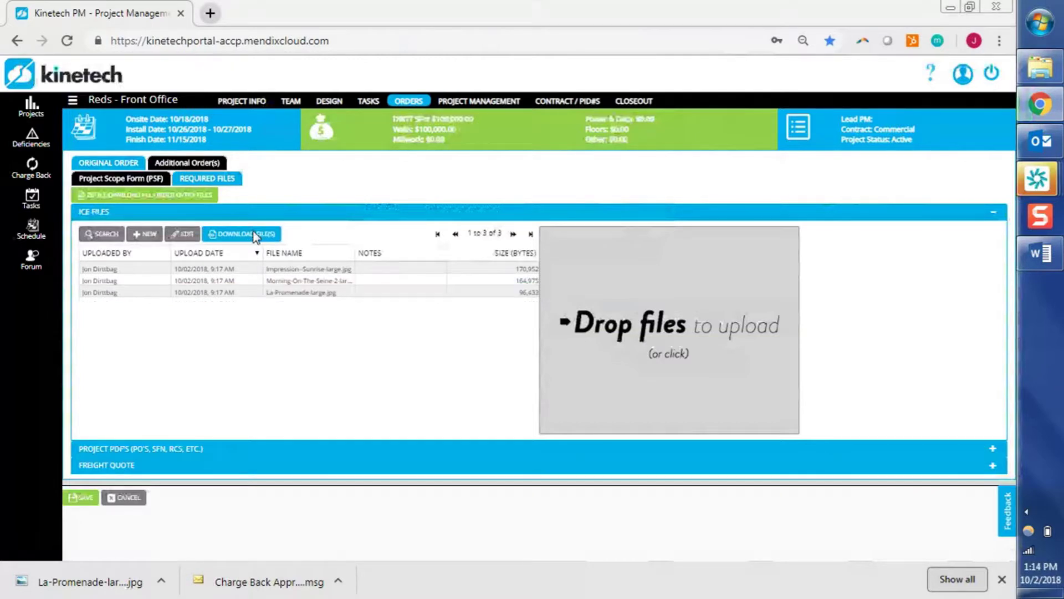
click(162, 292)
text(- Red ICE Files)
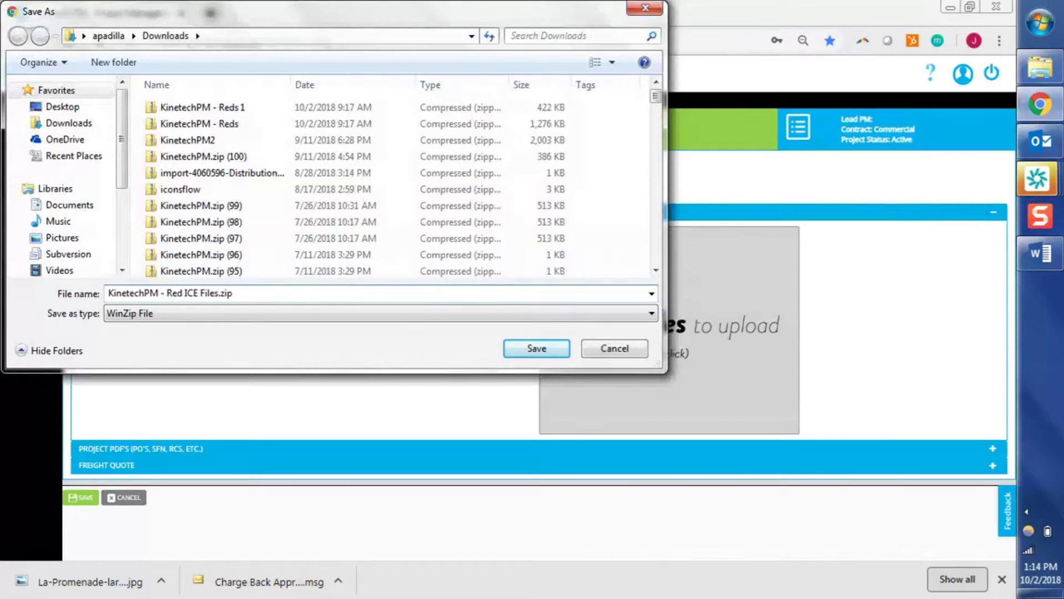
key(Left)
key(Left)
key(Left)
key(Left)
key(Left)
key(Left)
key(Left)
key(Left)
key(Left)
text(s)
key(Return)
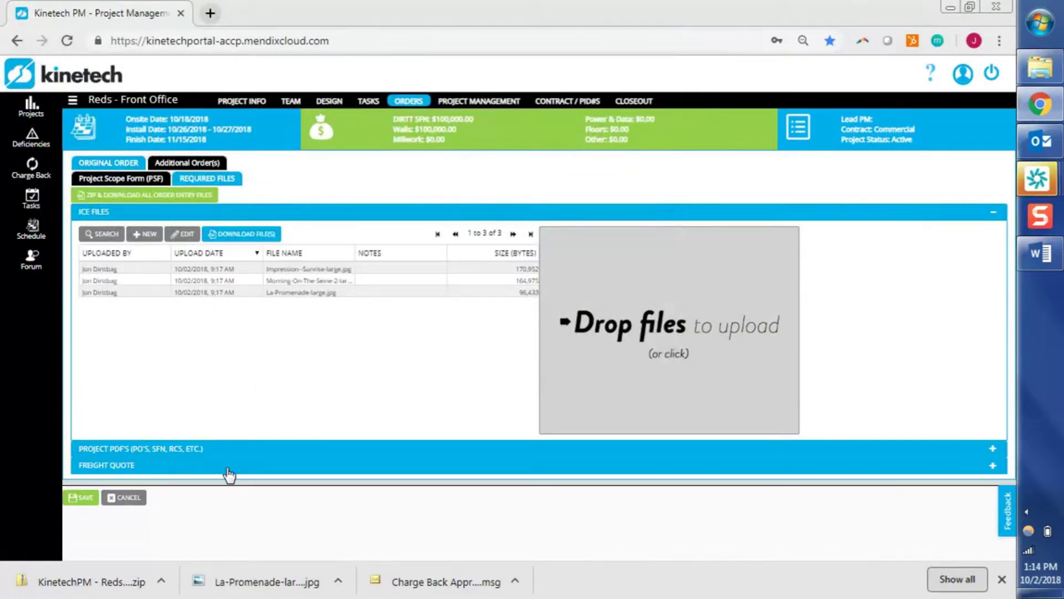
Expand the Freight Quote and Project PDF's sections of the Required Files and review their file lists
click(228, 467)
click(233, 450)
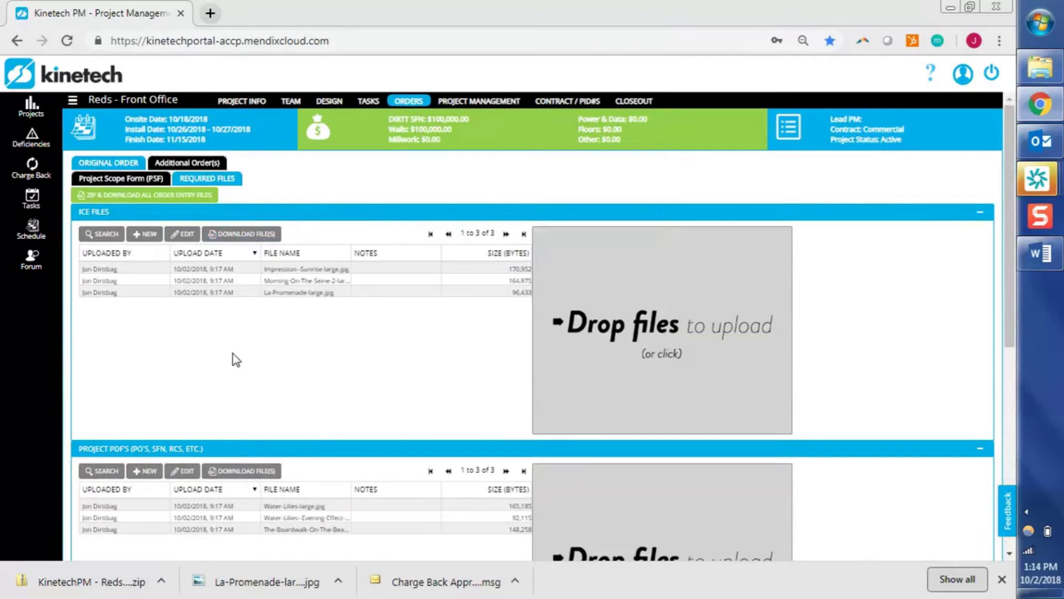
scroll(236, 359, down, 7)
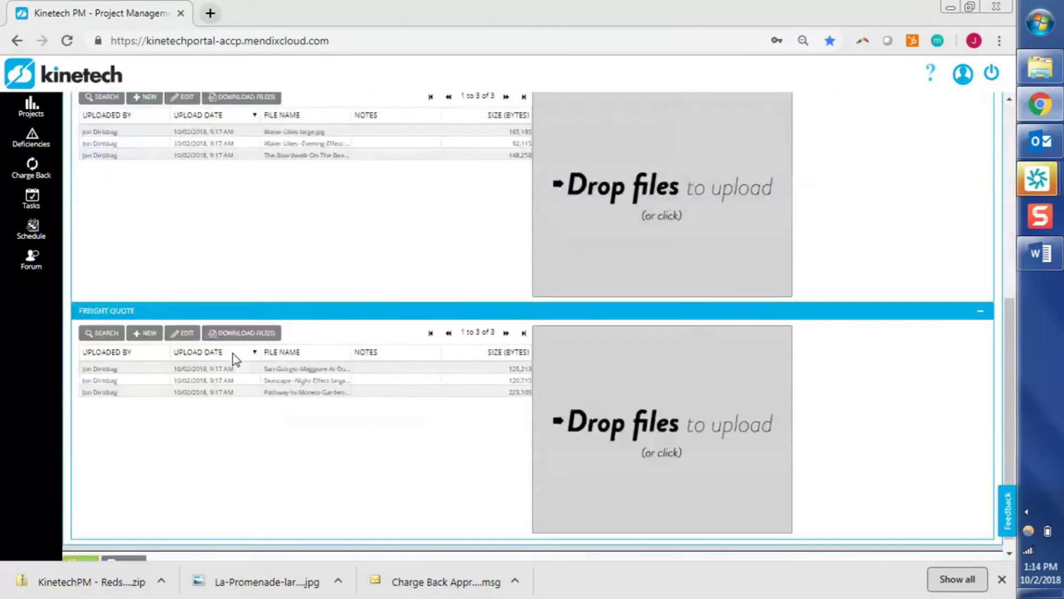
scroll(236, 360, up, 8)
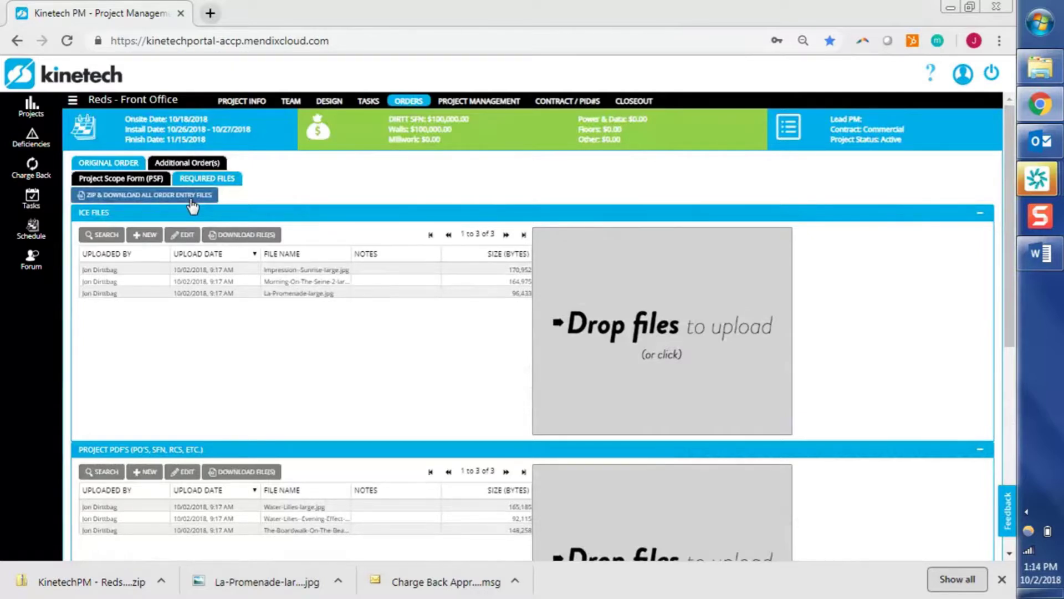
Zip and download all order entry files as KinetechPM - All Reds Files.zip, and check the archive's contents
click(191, 199)
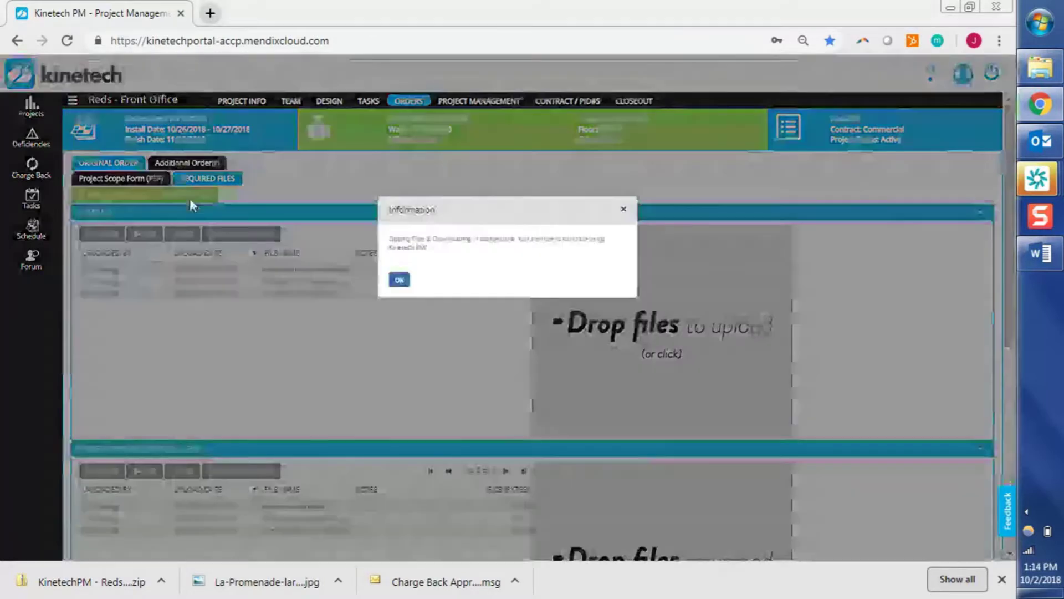
key(Right)
key(Left)
key(Left)
key(Left)
key(Left)
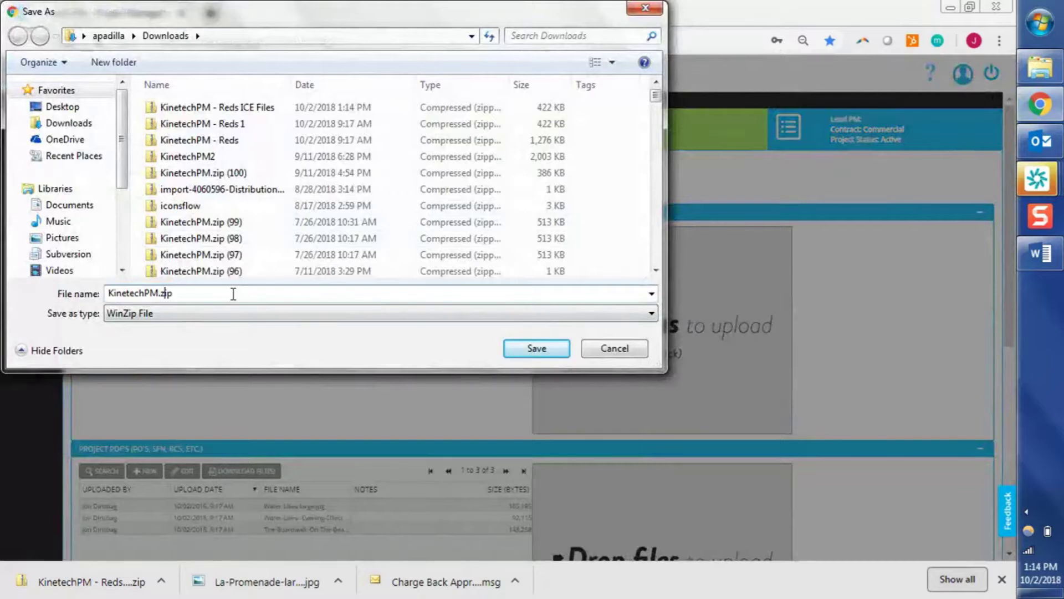
text(- All Reds Files)
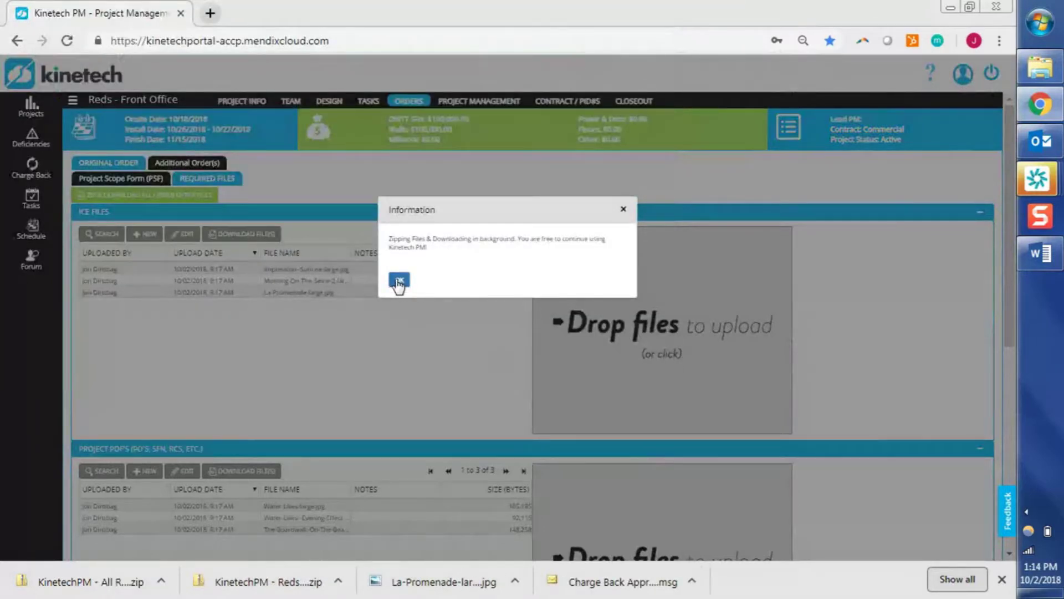
click(399, 281)
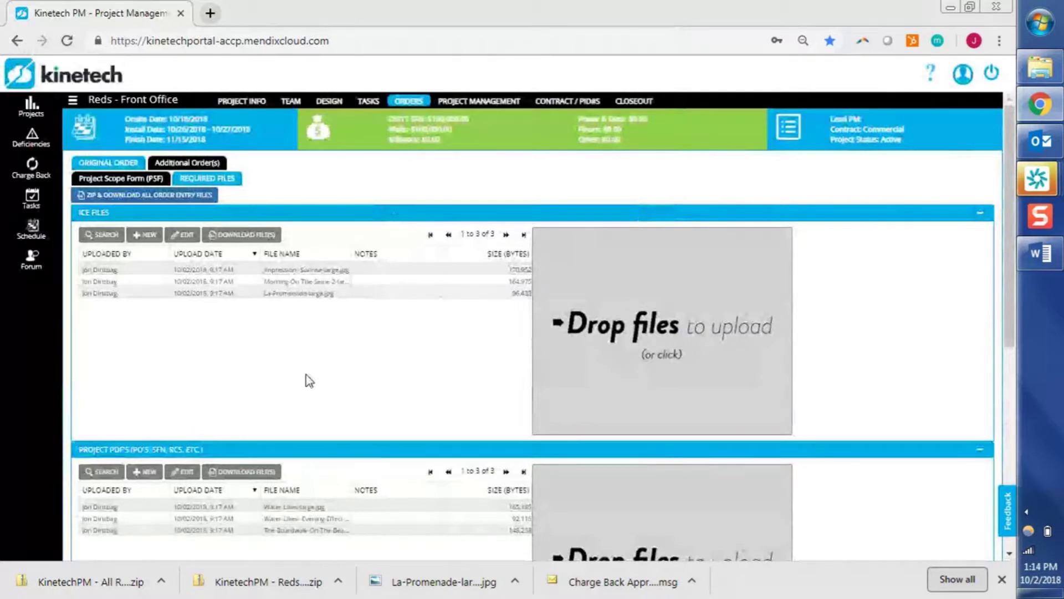
click(108, 574)
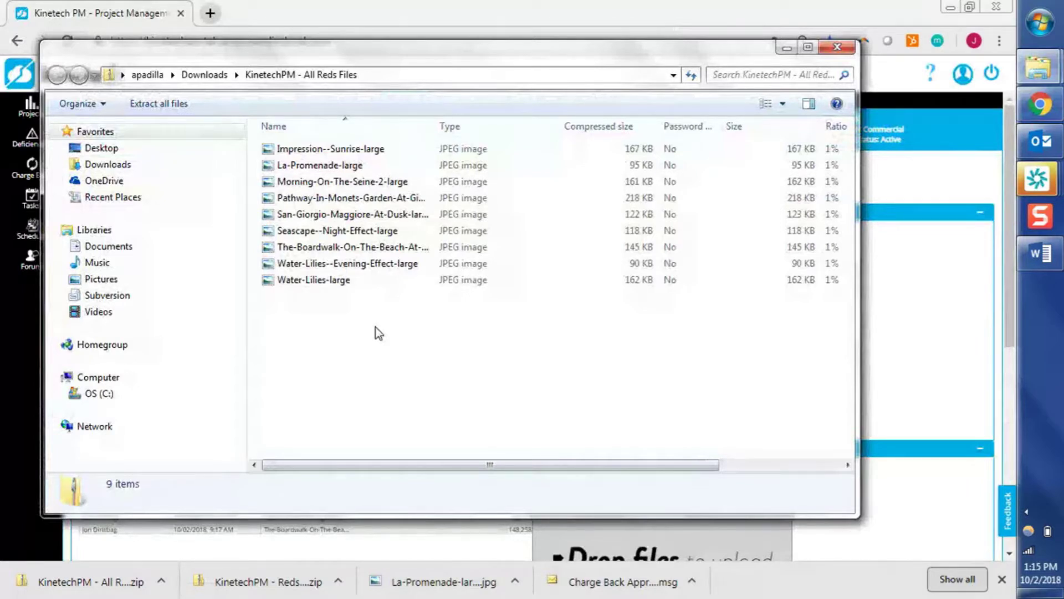
click(829, 52)
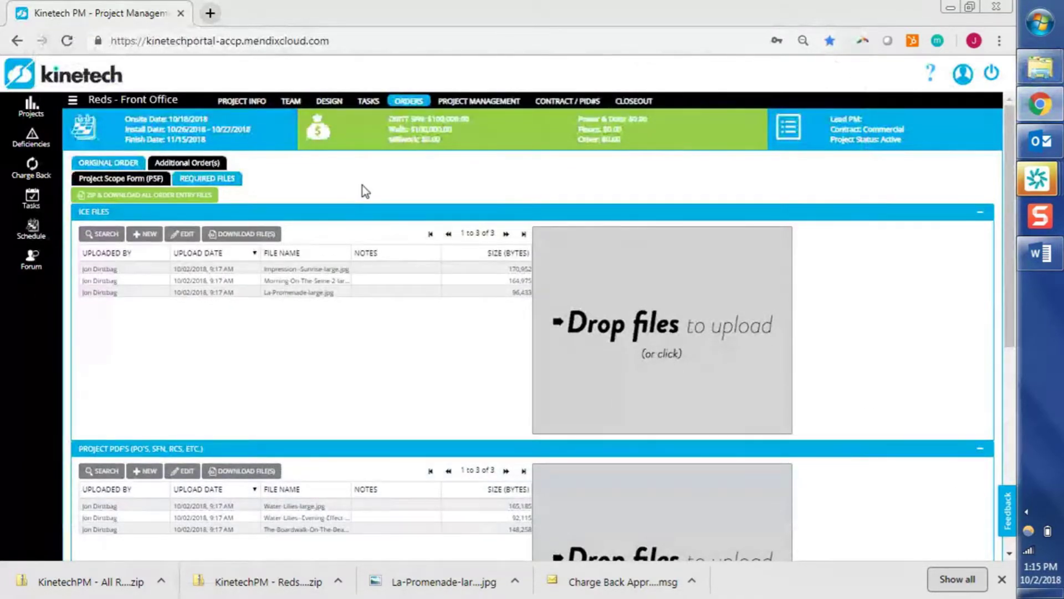
Open the Project Files under Project Management and expand the Install Drawings section
click(473, 103)
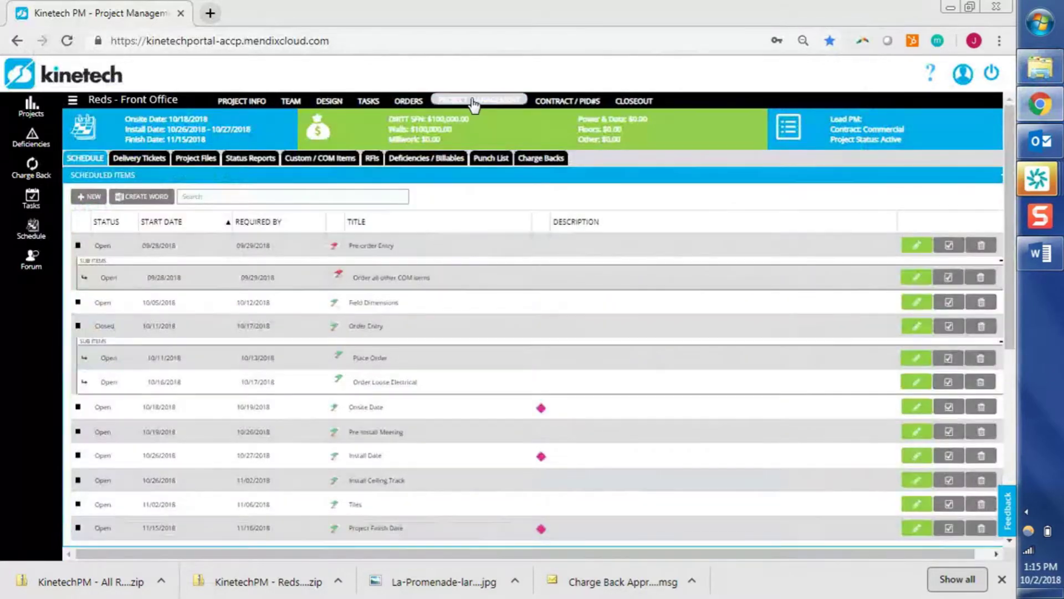
click(197, 161)
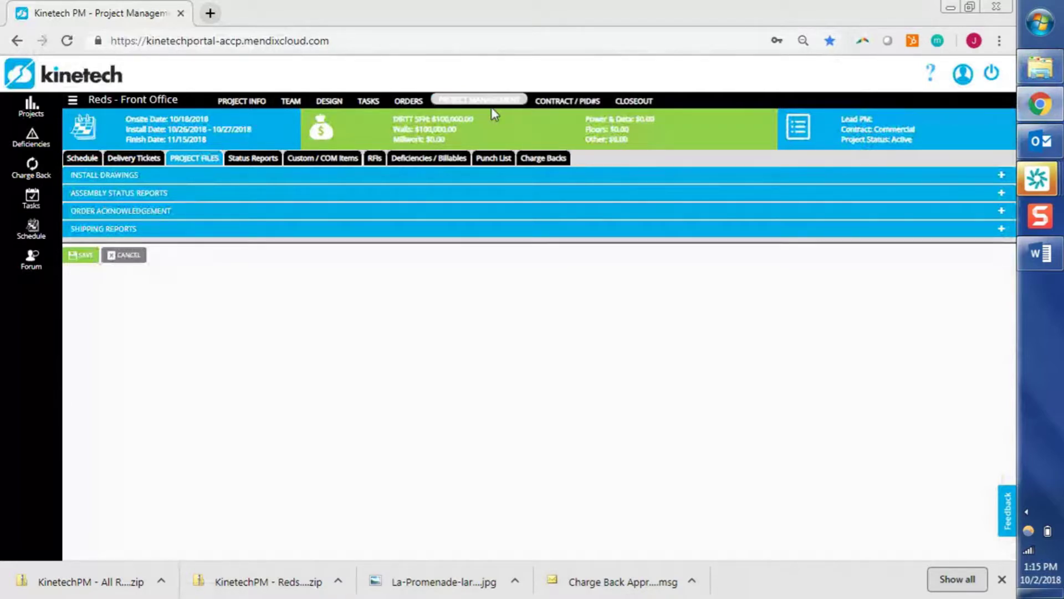
click(193, 177)
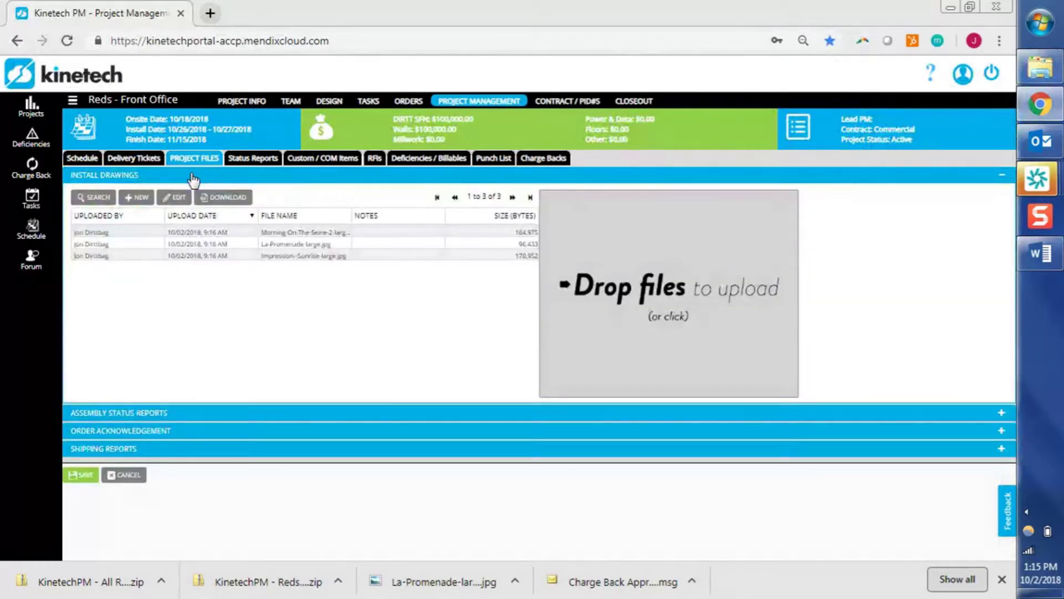
Download the install drawings as KinetechPM - Reds Install Drawings.zip, and check the archive's contents
click(228, 197)
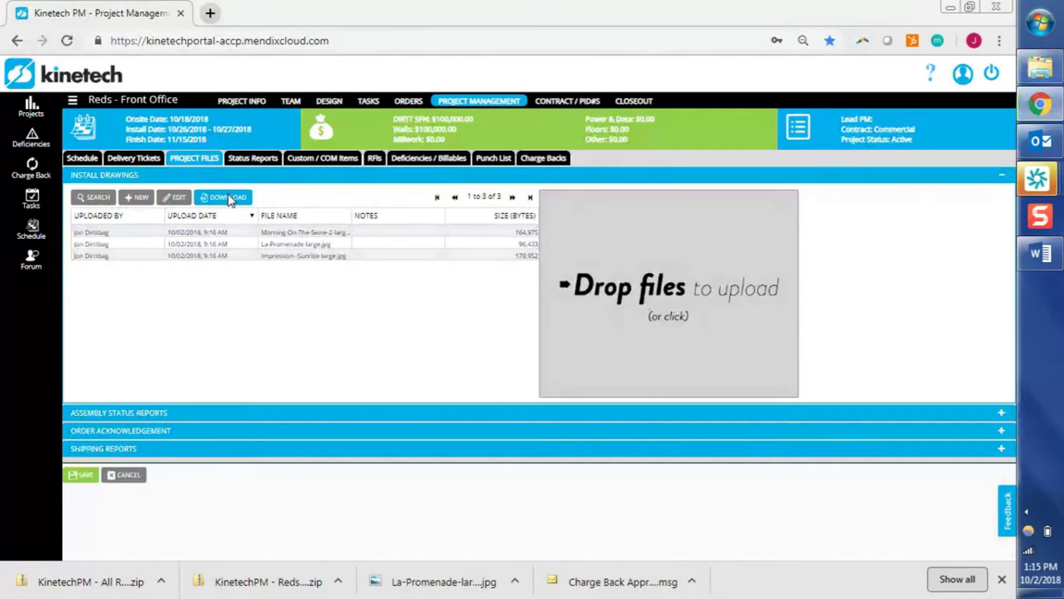
click(262, 301)
key(Left)
key(Left)
key(Left)
text(- Red)
text(s Install Draw)
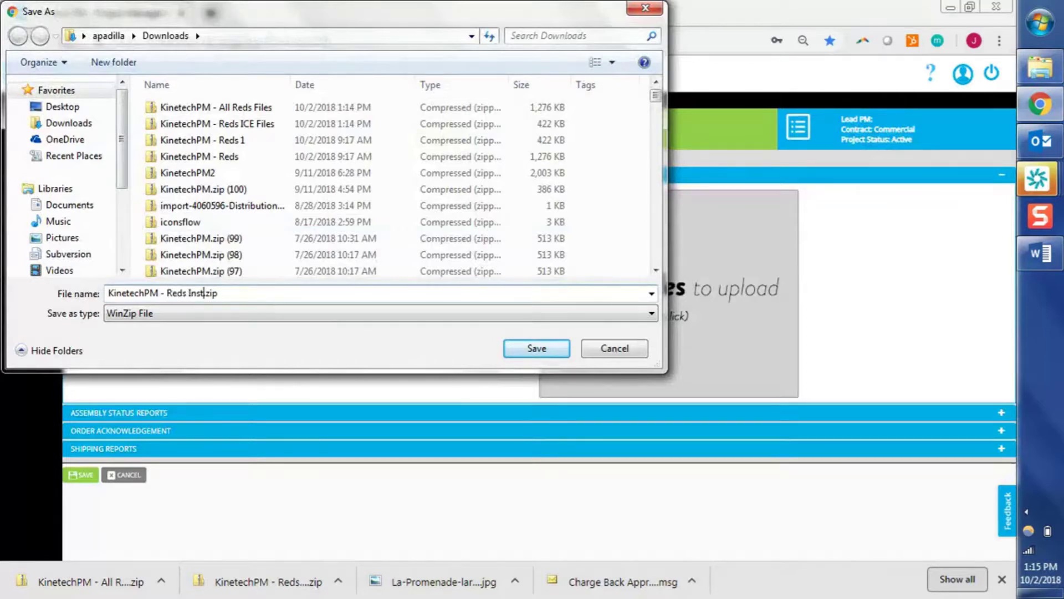
text(ings)
key(Return)
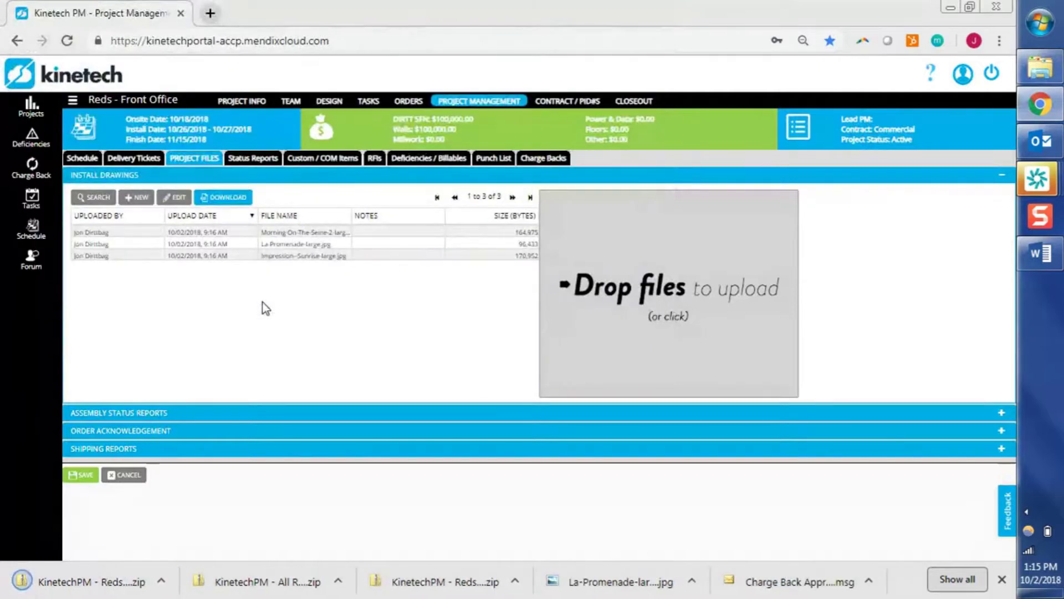
click(114, 570)
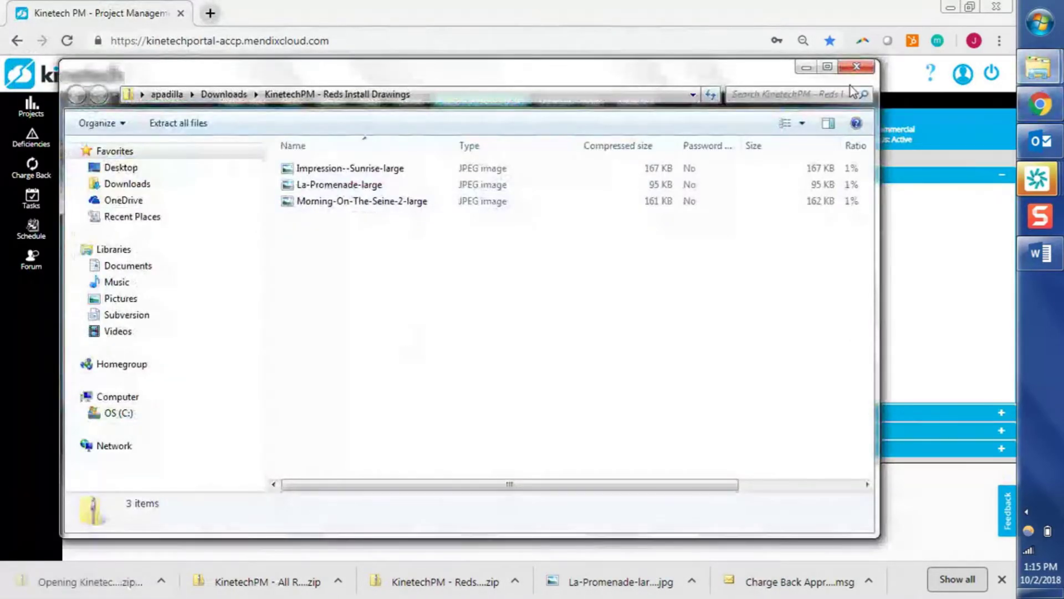
click(856, 68)
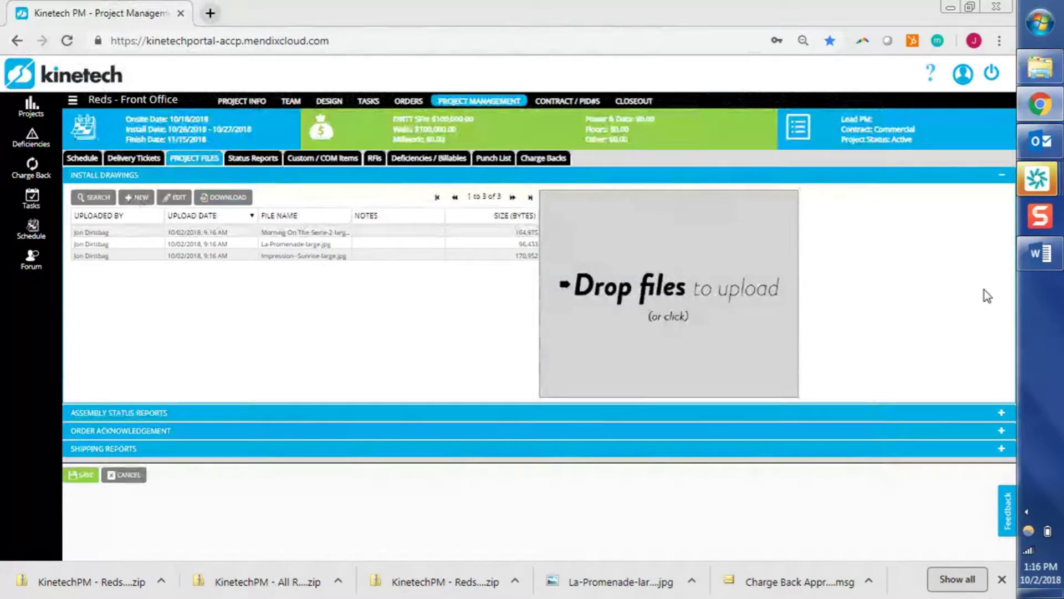
Switch to the Word training agenda, put the cursor on the Tasks item, and return to the Kinetech portal in Chrome
click(1055, 251)
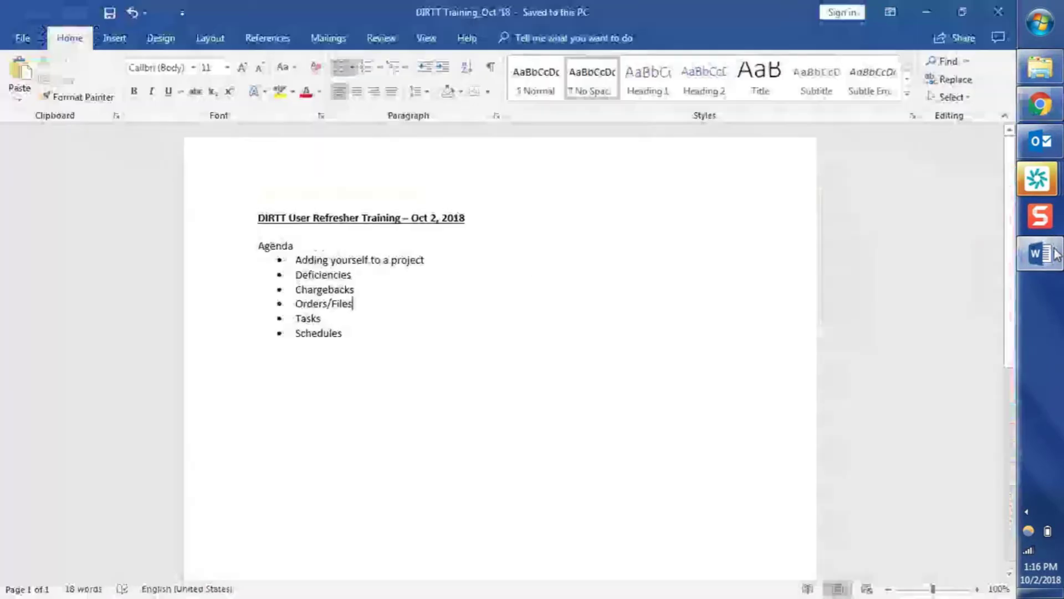
click(674, 311)
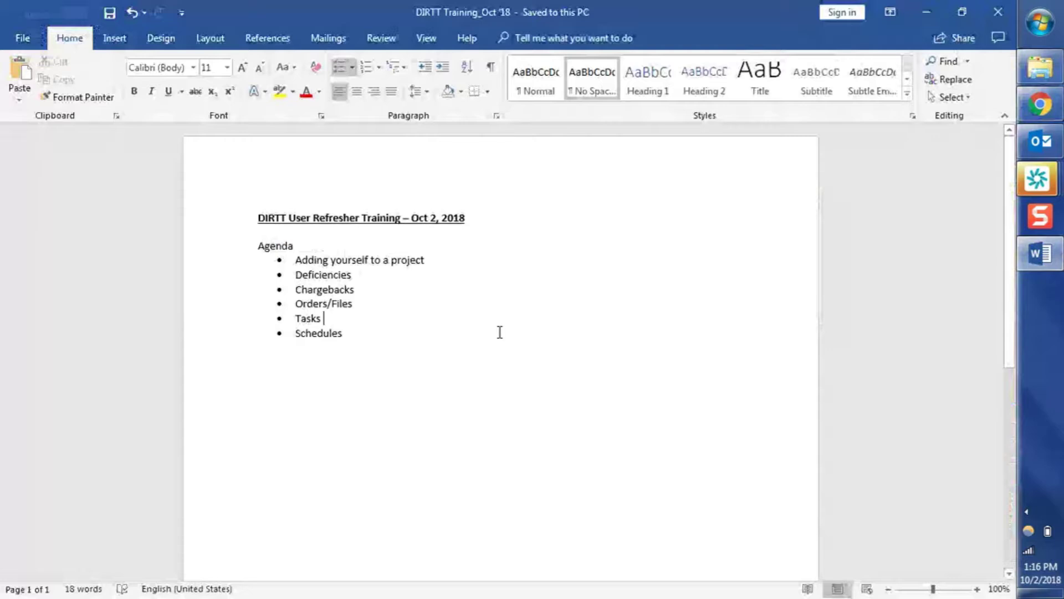
key(alt+Tab)
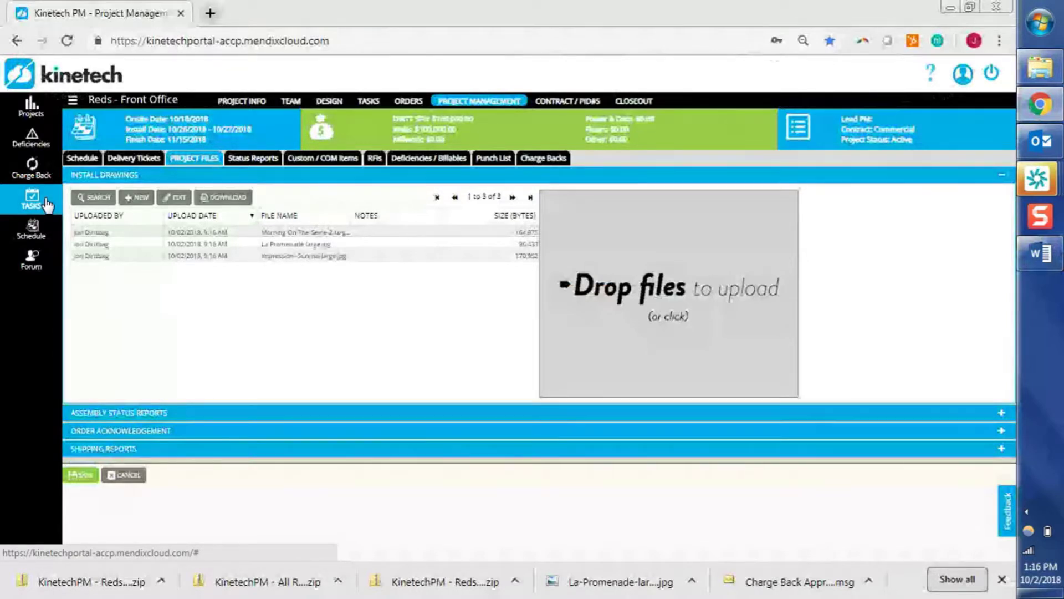
Open the project's task list, dismiss the browser's downloads bar, and show the details of the Install Deficiency task
click(370, 105)
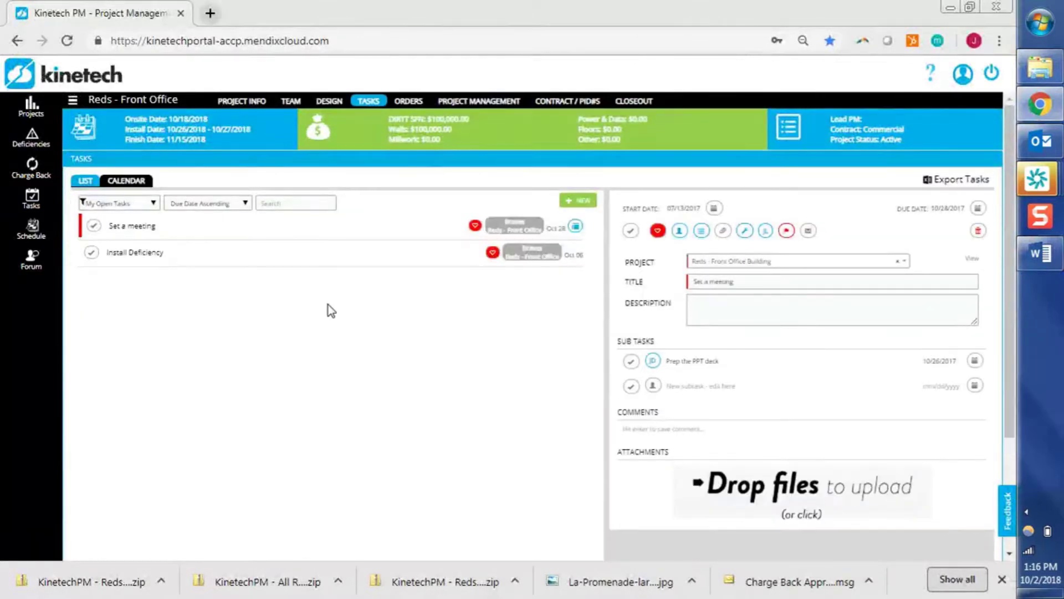
click(1002, 578)
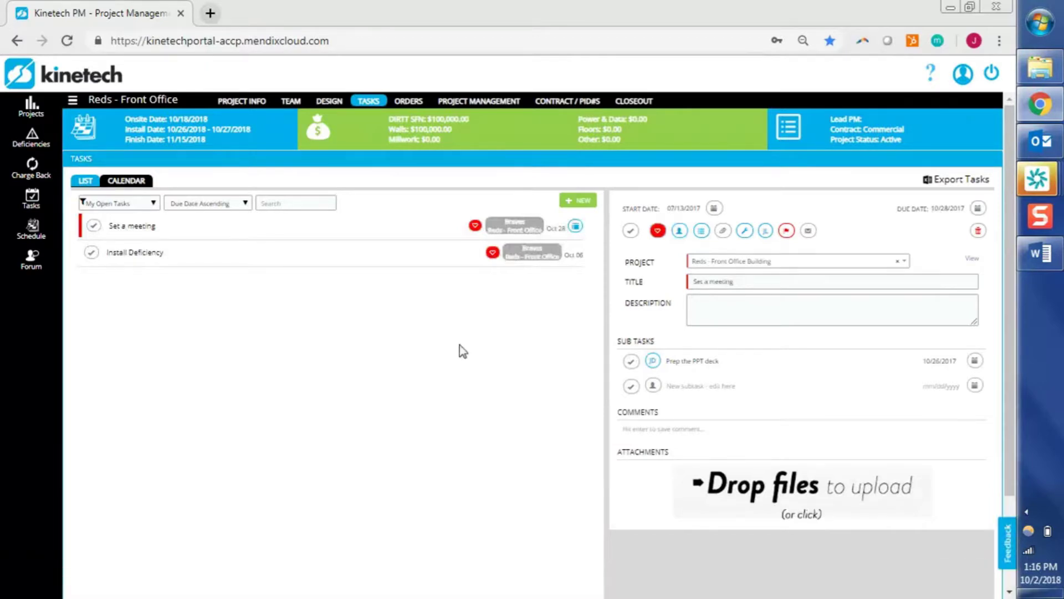
click(274, 256)
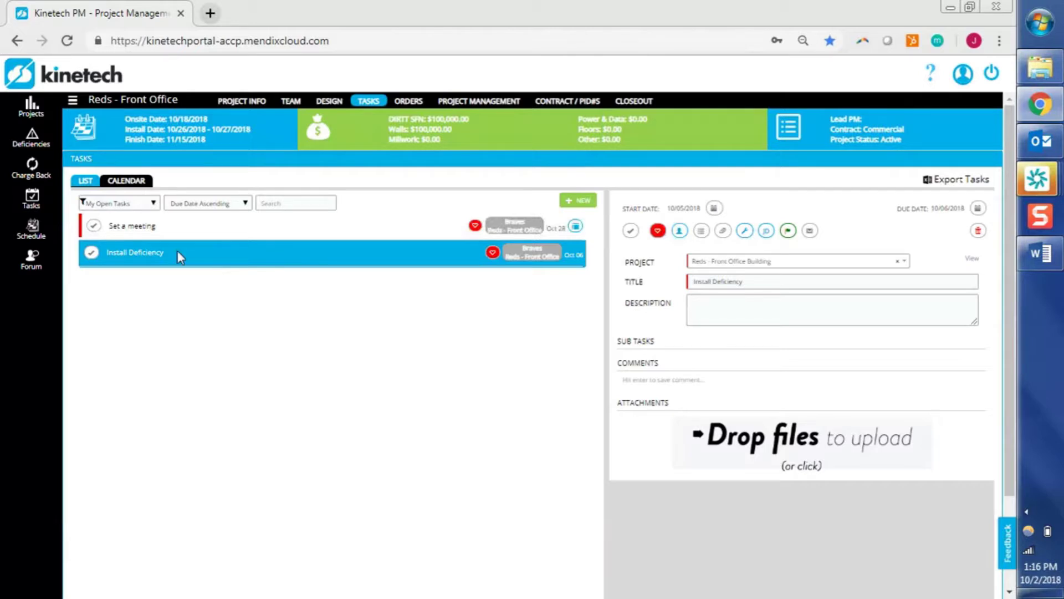
Filter the task list by All Tasks, and set the filter back to My Open Tasks
click(142, 208)
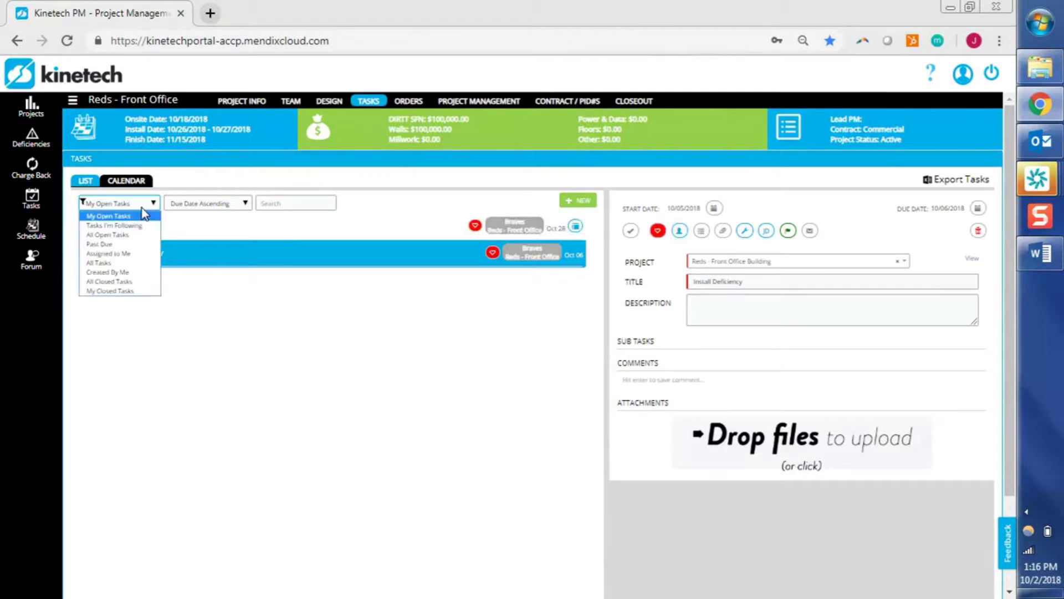
click(134, 264)
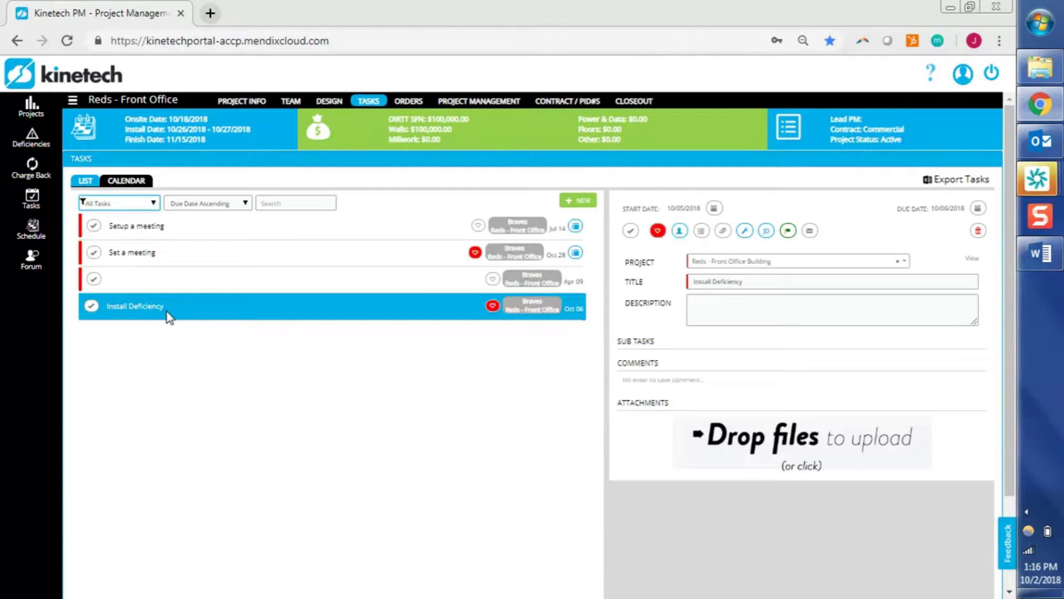
click(135, 205)
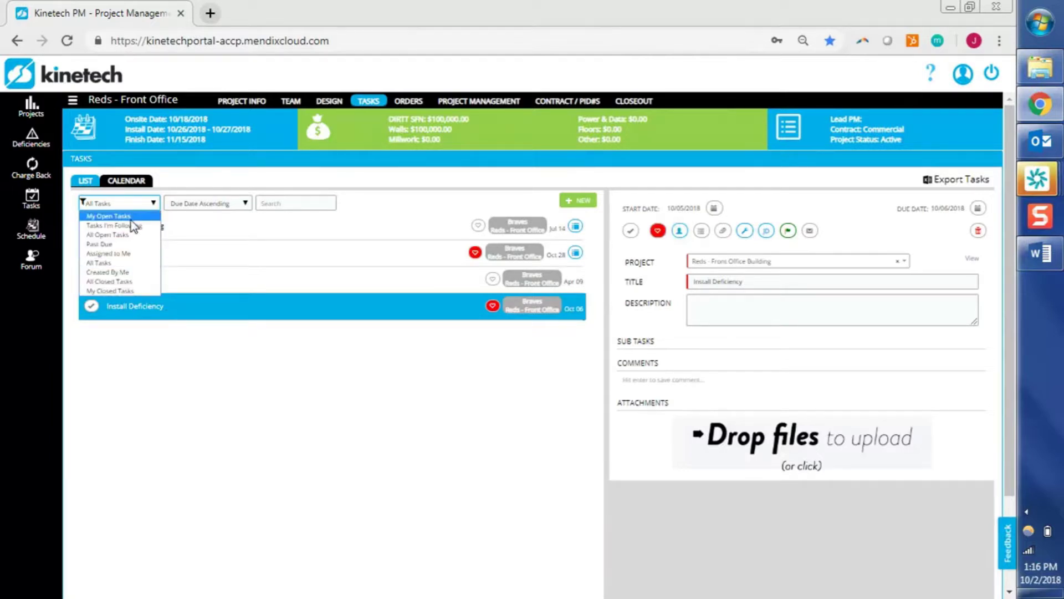
click(140, 216)
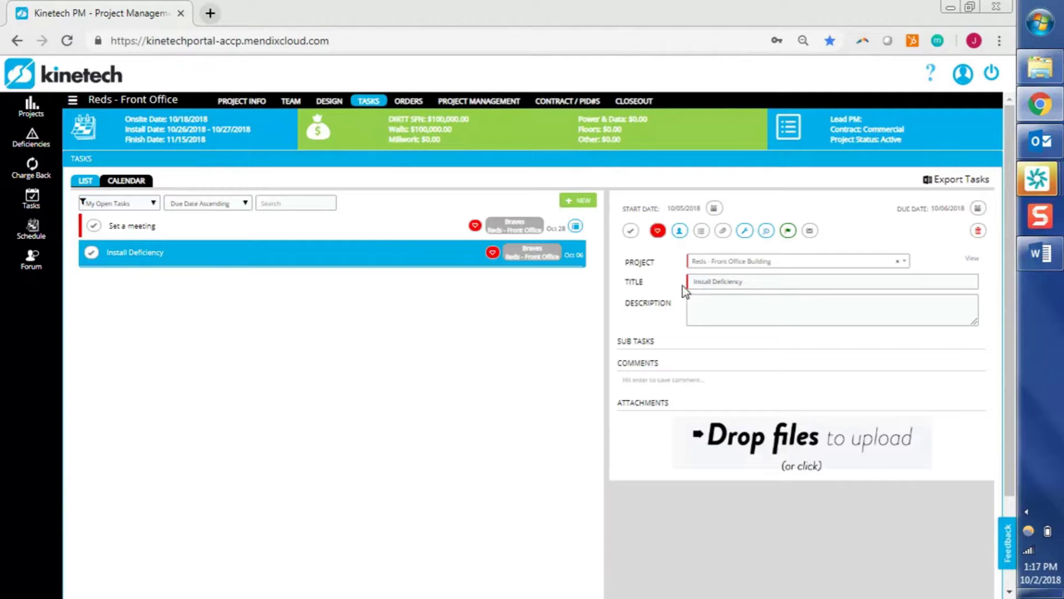
Unfollow and re-follow the Install Deficiency task, and check its team member assignments without changing them
click(659, 232)
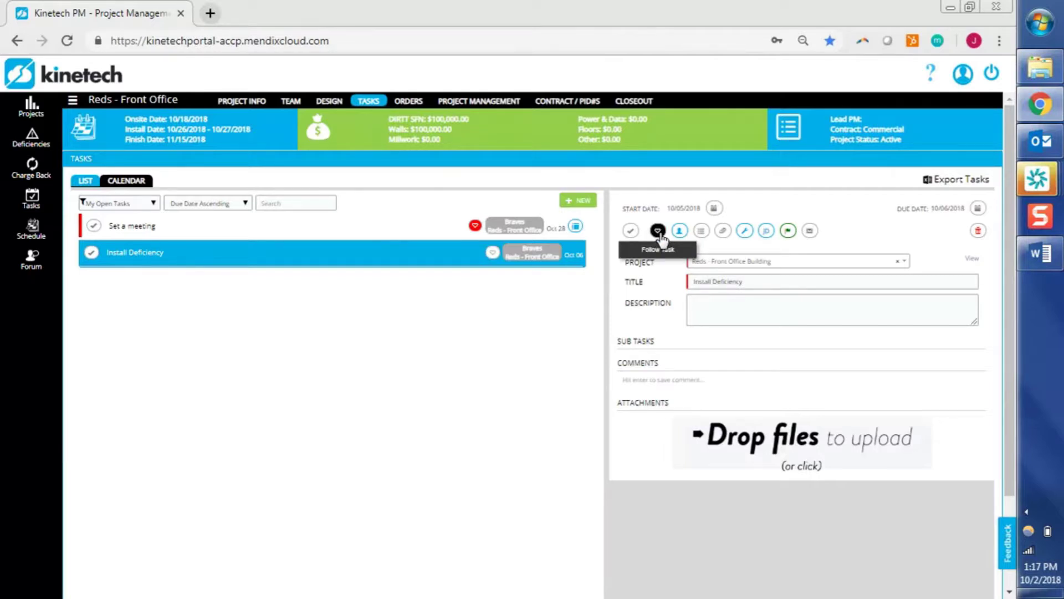
click(659, 232)
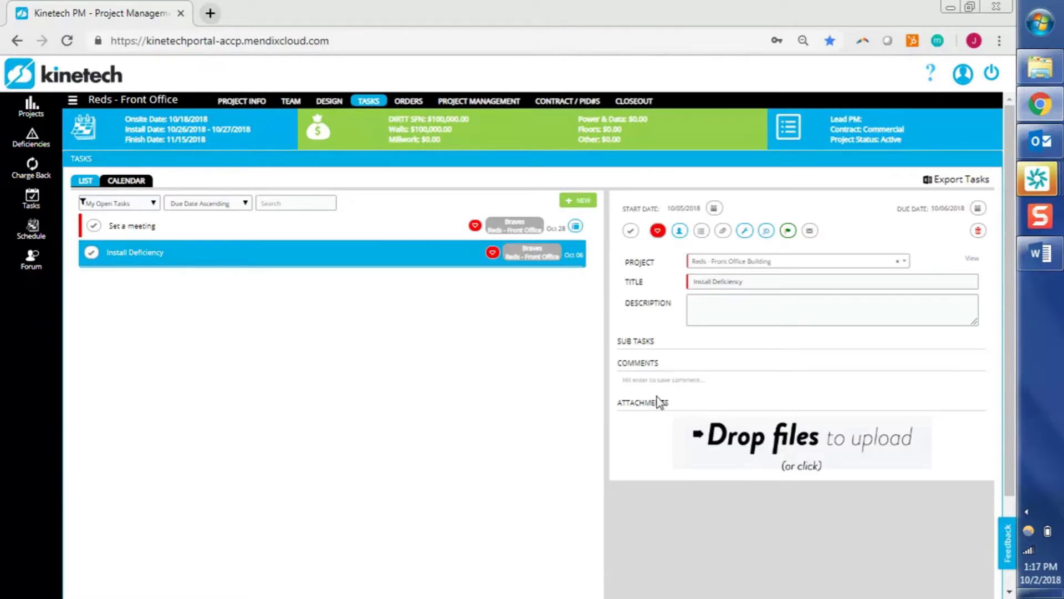
click(680, 232)
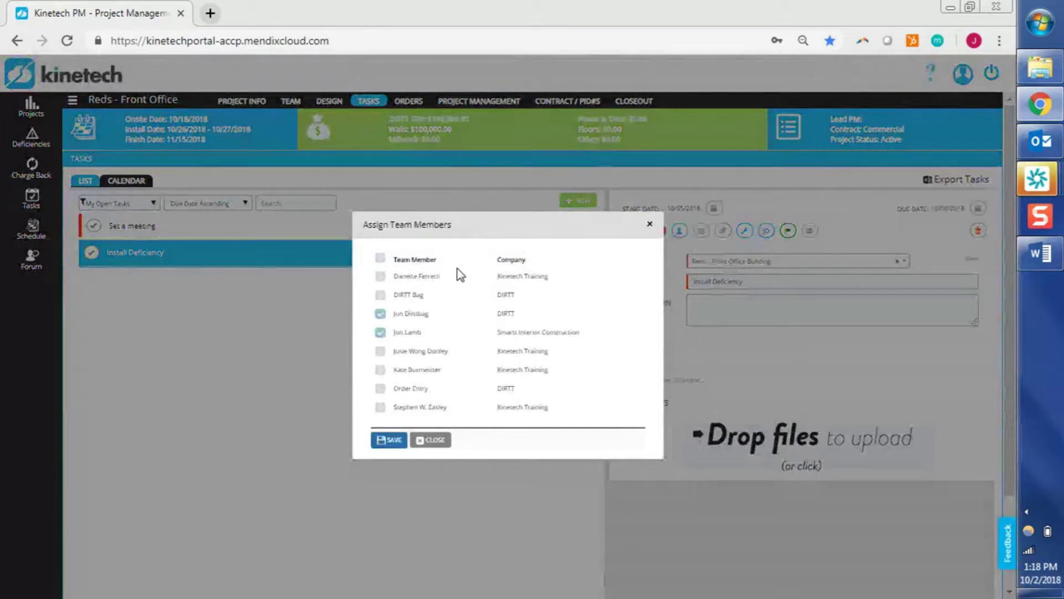
click(447, 441)
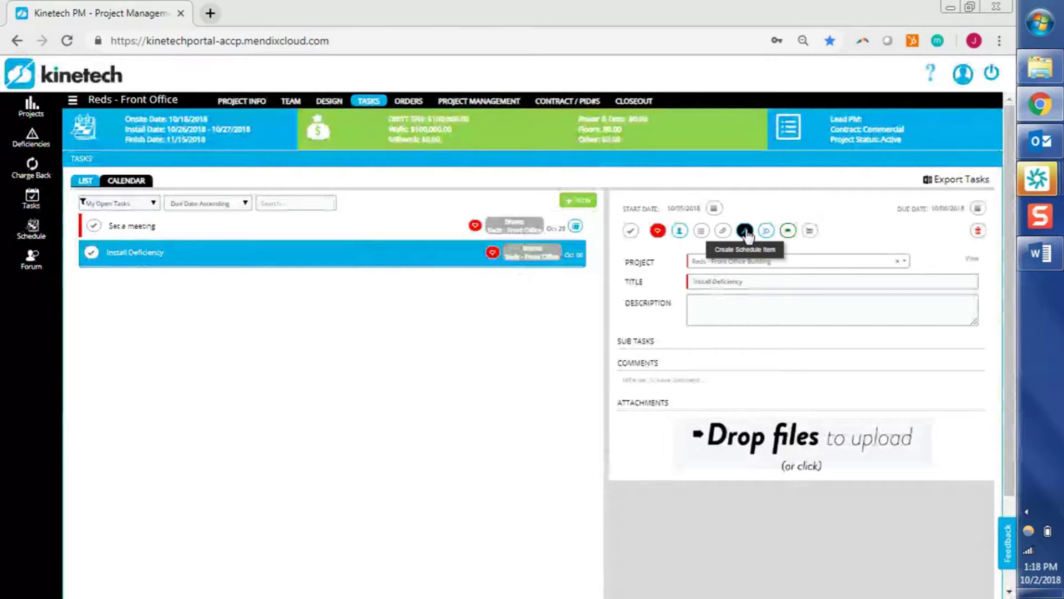
Enable the Install Deficiency task's e-mail option and post the comment "Just authorized your def, should be there on thursday! Let me know if you have any questions"
click(810, 231)
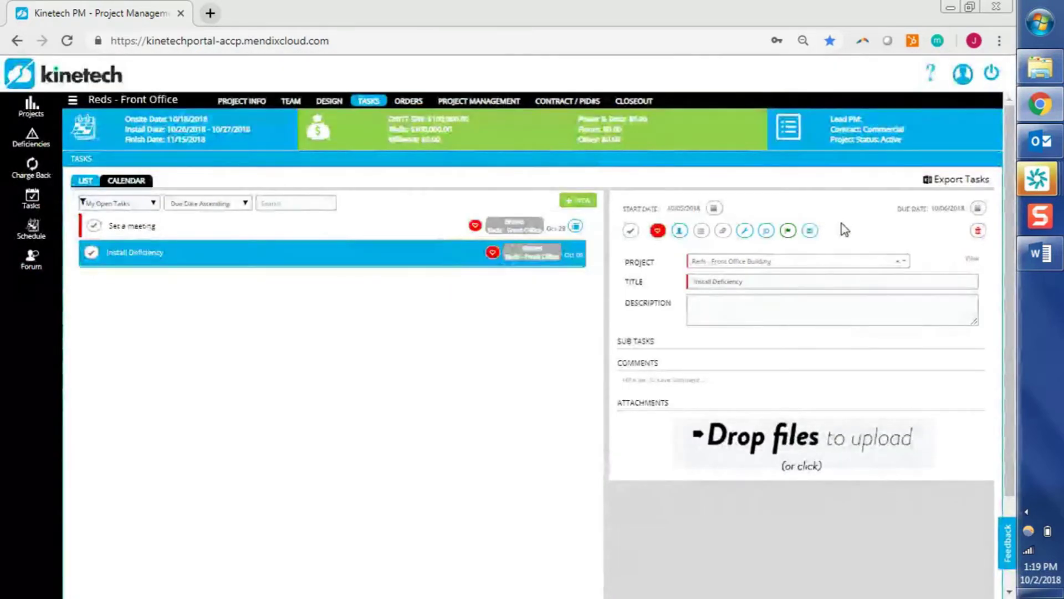
mouse_move(809, 233)
click(696, 302)
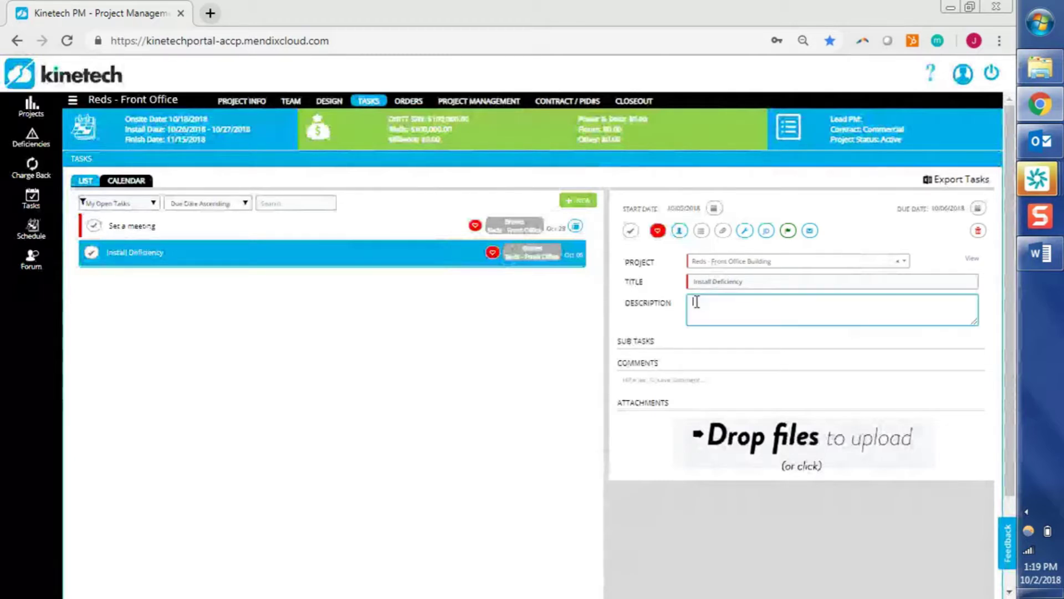
click(651, 380)
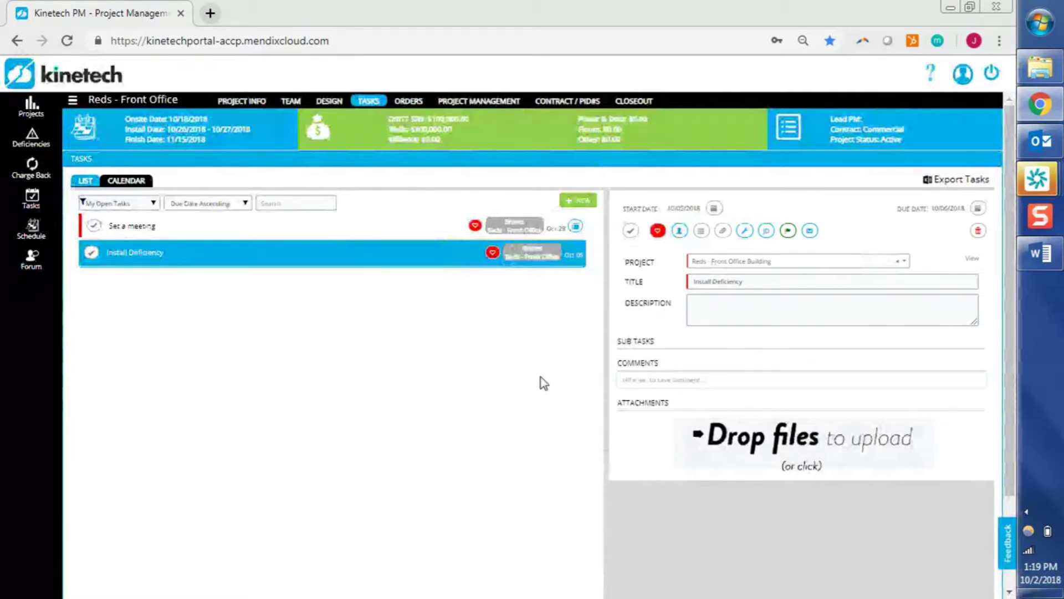
text(Just authorized your del)
text(, should be there on thursday)
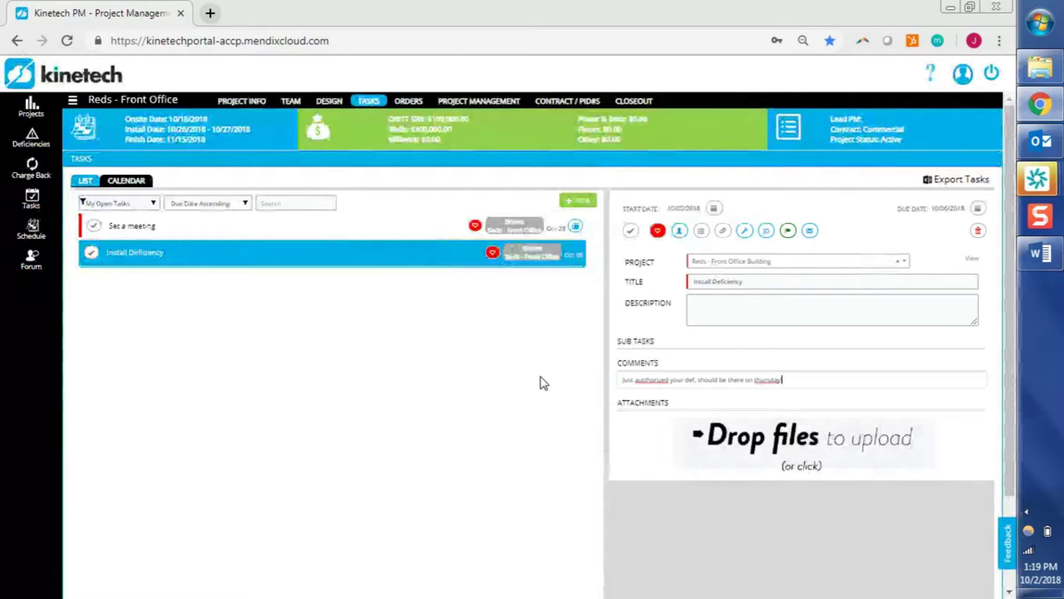
text(! Let me know if you have any questions)
key(Return)
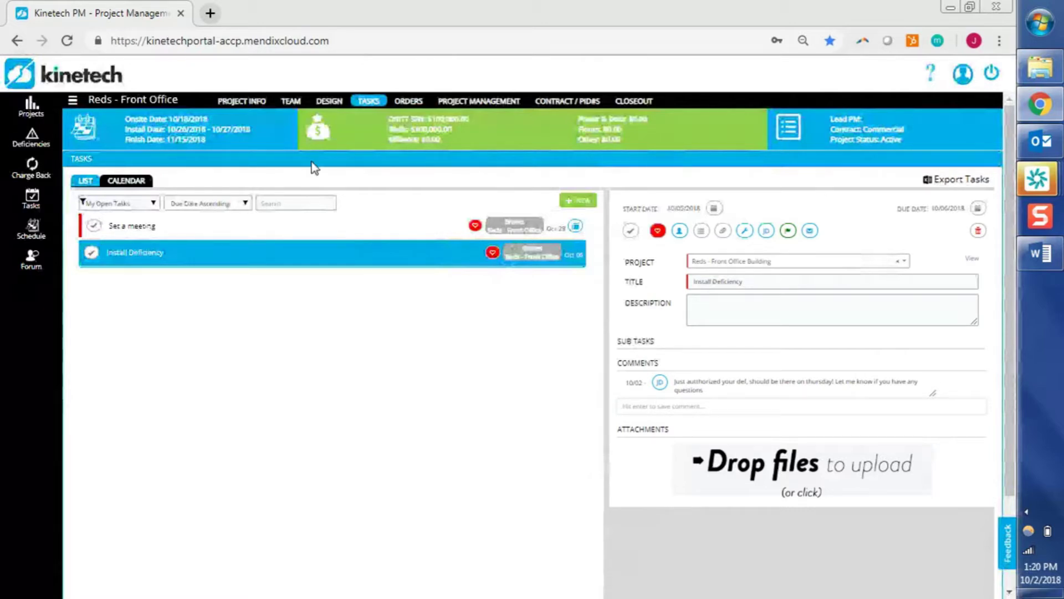
Show the tasks in the calendar view and reschedule the Install Deficiency task from there to October 8, 2018
click(142, 183)
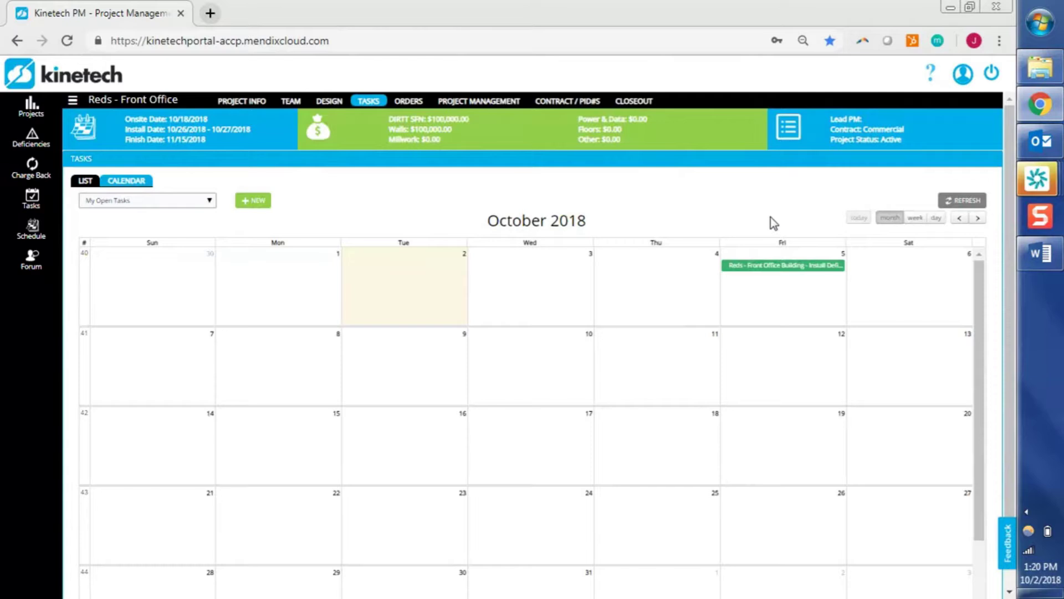
click(768, 266)
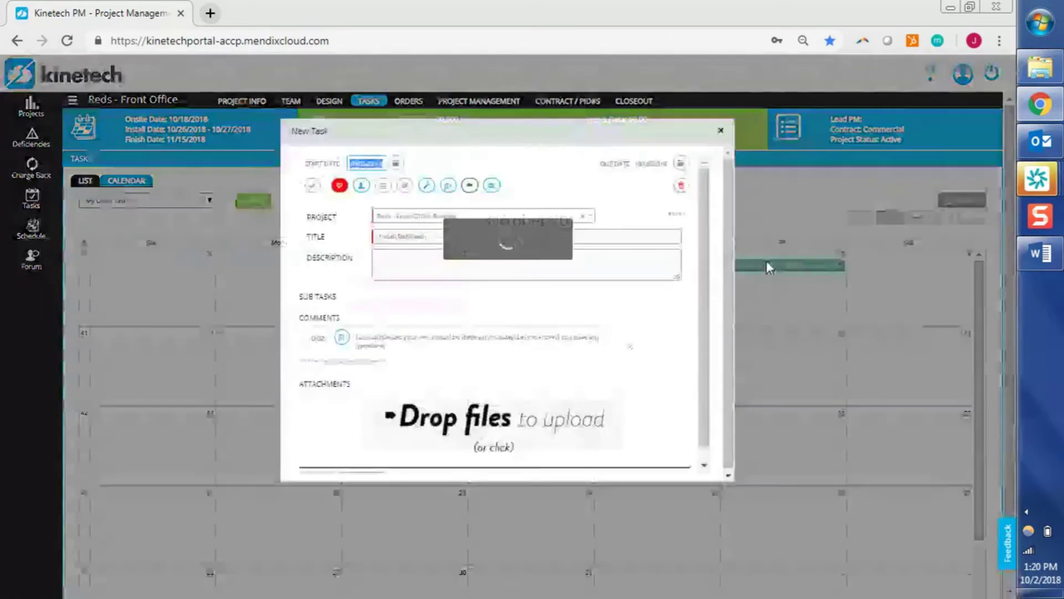
click(722, 132)
drag(757, 267, 296, 352)
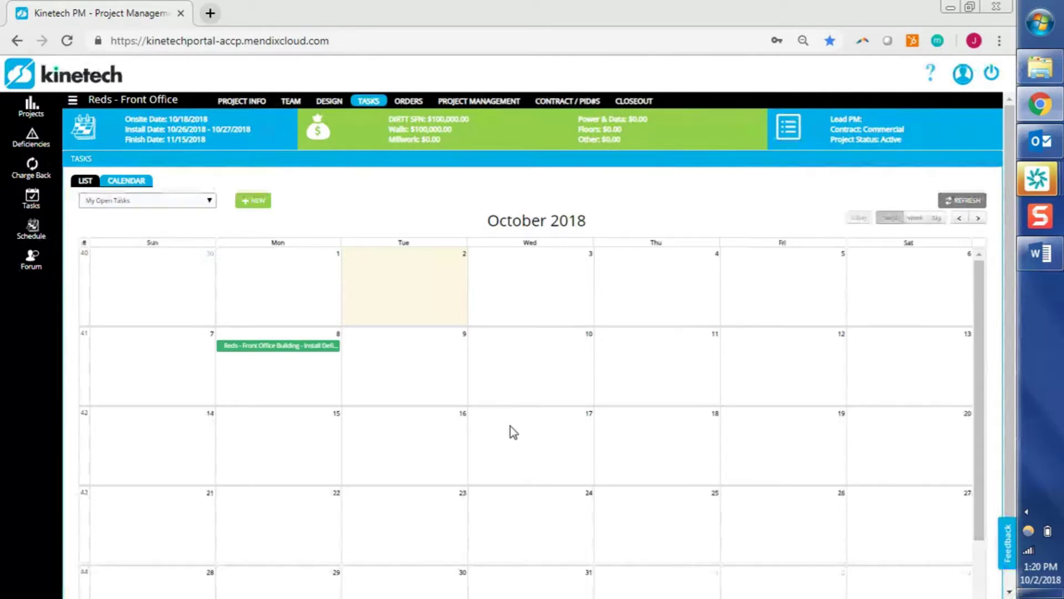
Open the project's Project Management schedule, put the cursor on Schedules in the Word training agenda, and return to the Kinetech portal in Chrome
click(484, 106)
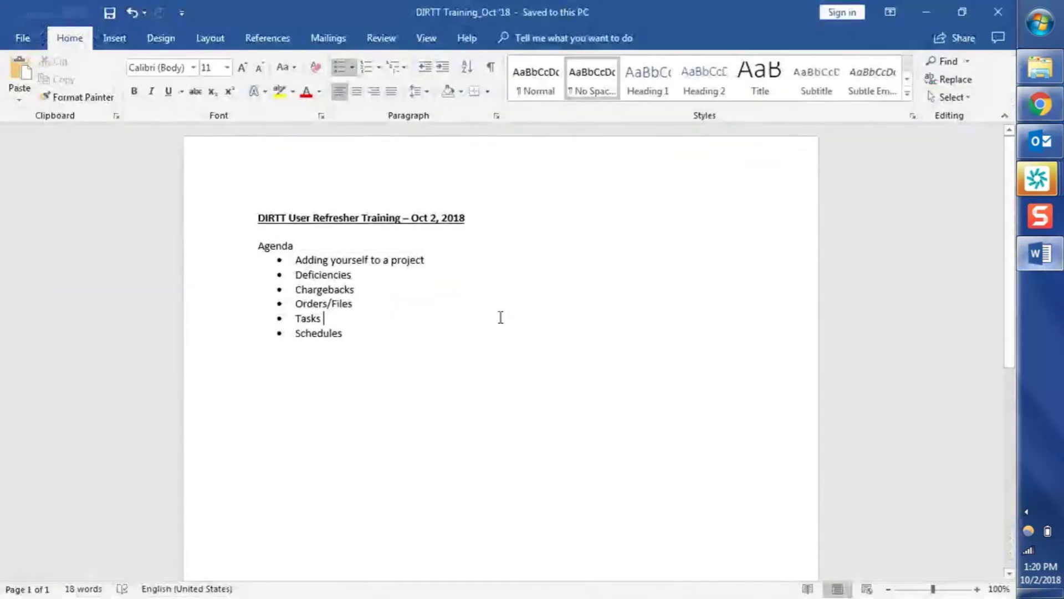
key(Down)
key(End)
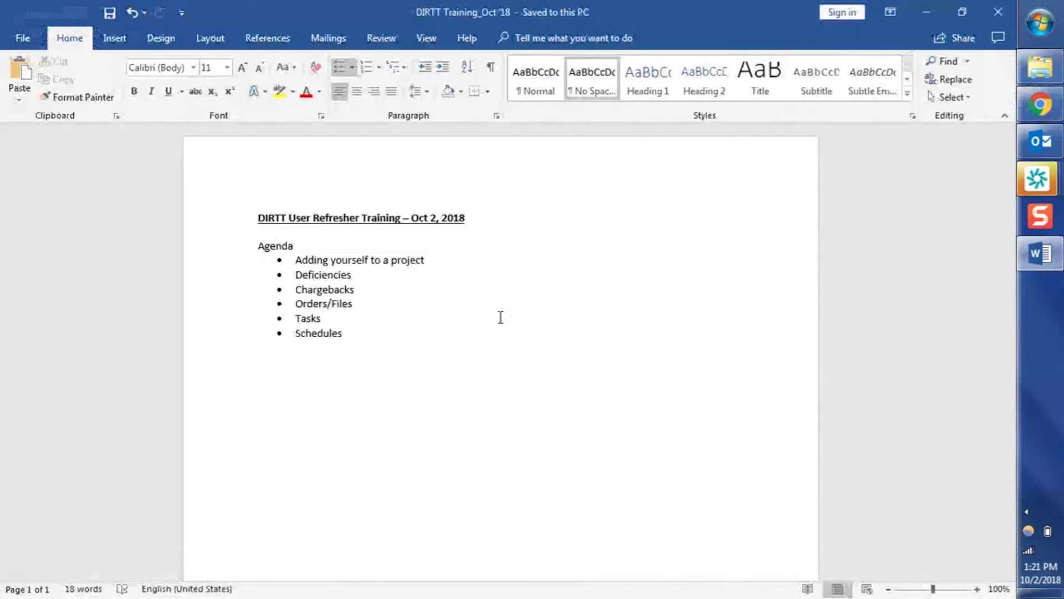
key(alt+Tab)
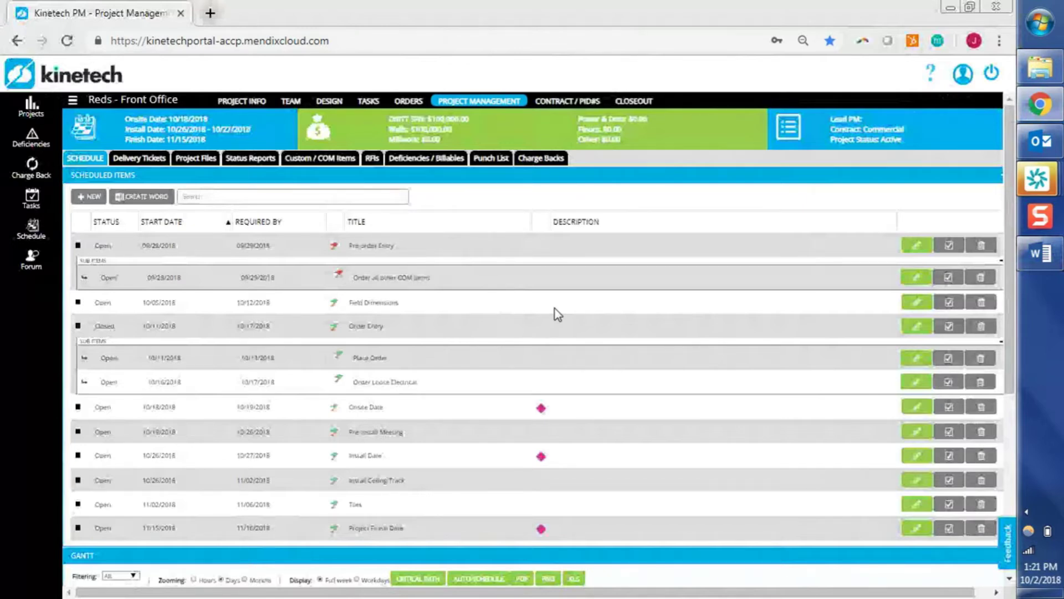
Set the zoom of the project schedule's Gantt chart to Months
drag(1013, 342, 1011, 518)
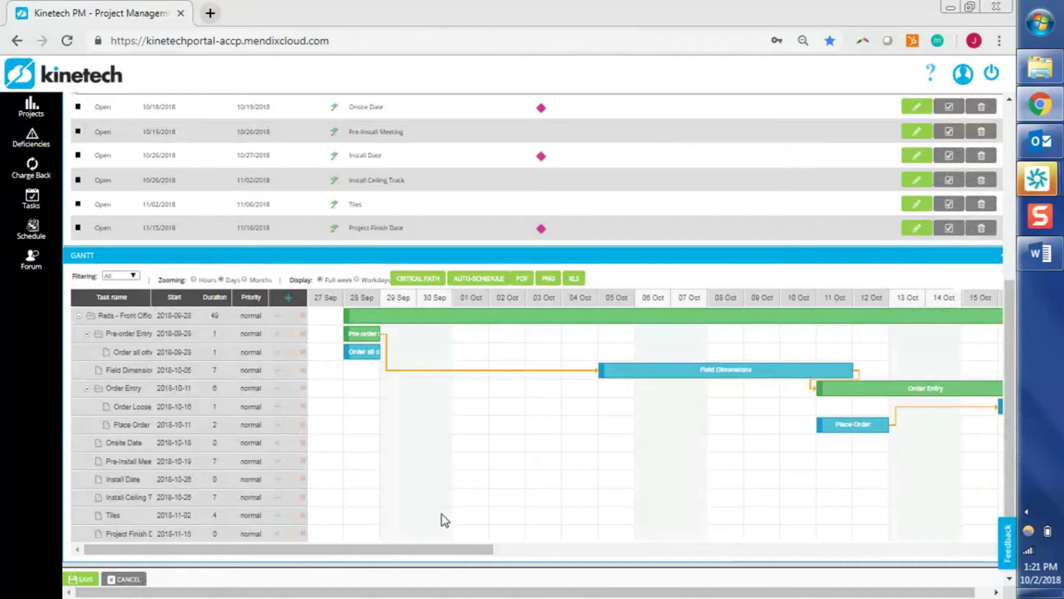
right_click(505, 555)
click(473, 552)
right_click(495, 554)
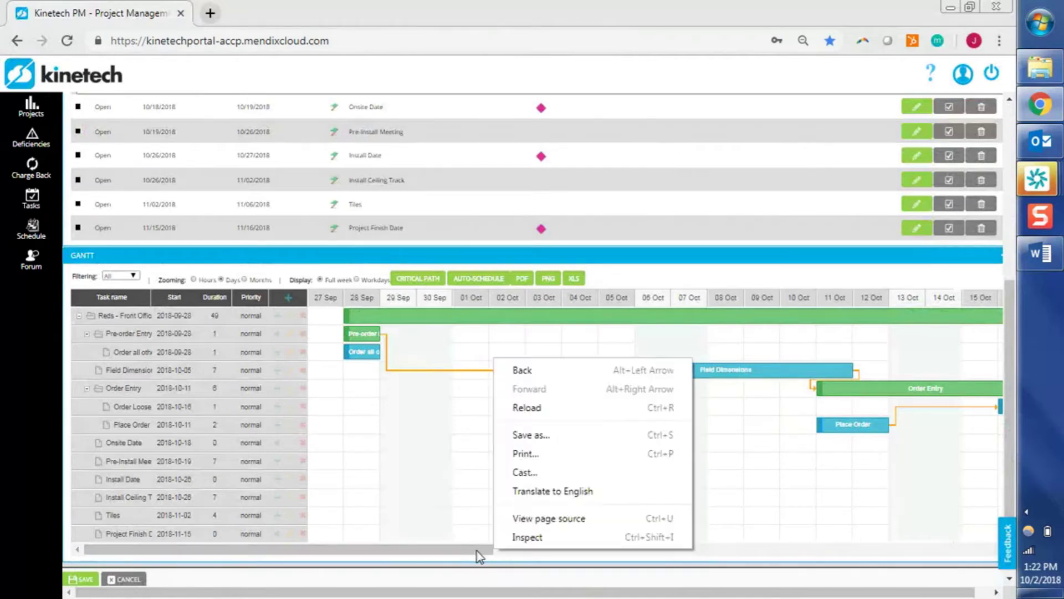
click(487, 554)
mouse_move(487, 555)
mouse_down()
mouse_move(925, 565)
mouse_move(480, 552)
mouse_up()
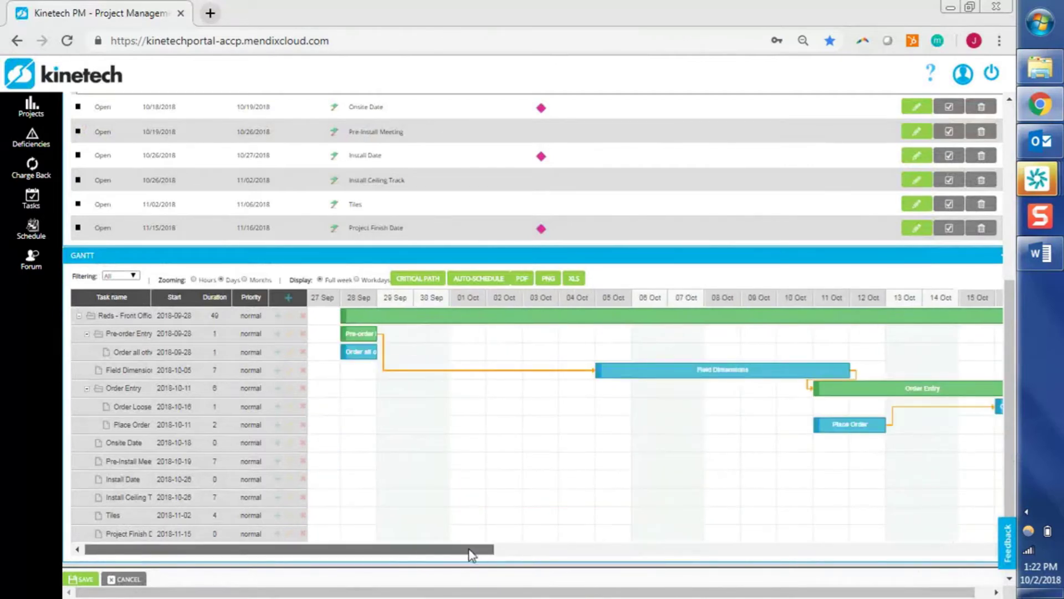
click(245, 280)
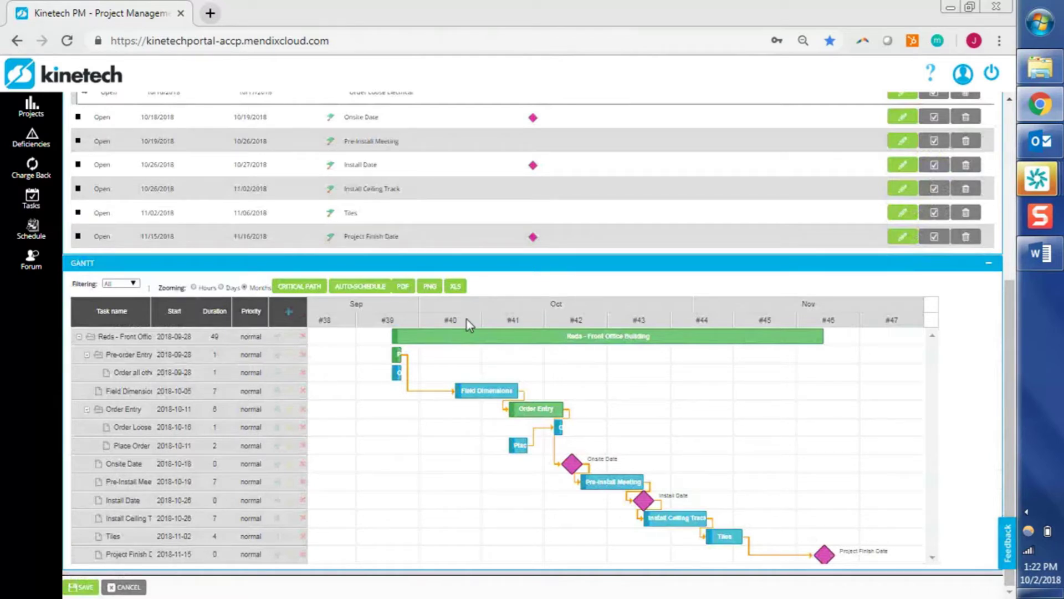
Export the Gantt chart as a PNG, view the downloaded image in Windows Photo Viewer, and return to the portal in Chrome
click(430, 286)
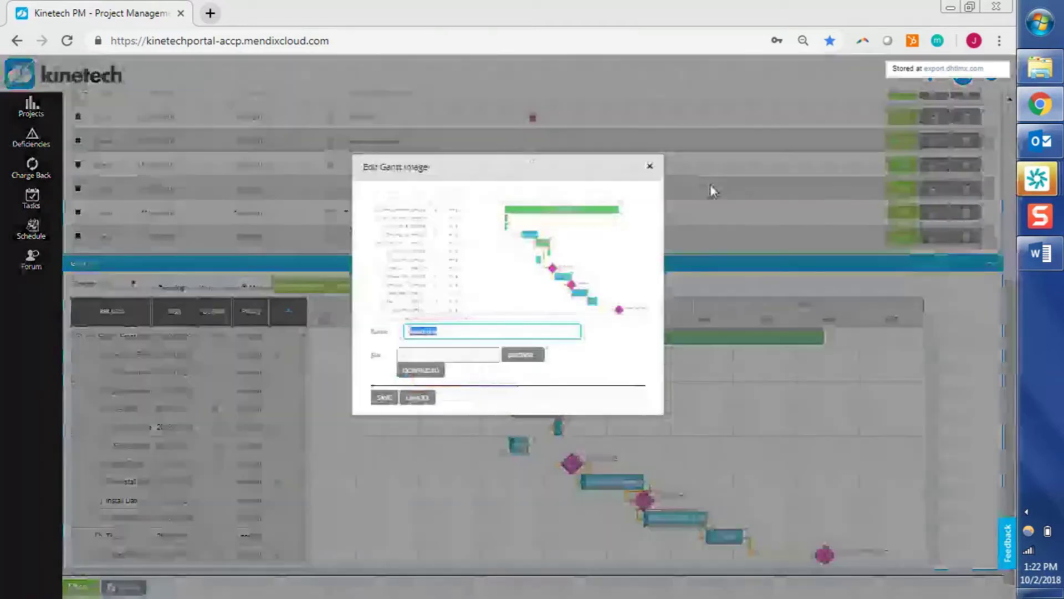
click(410, 375)
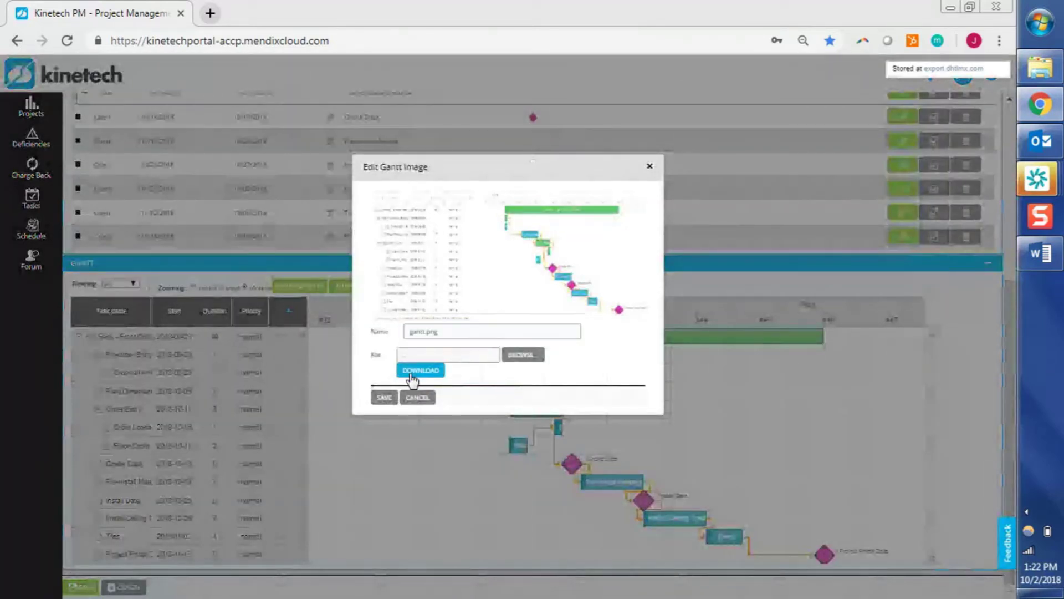
click(384, 398)
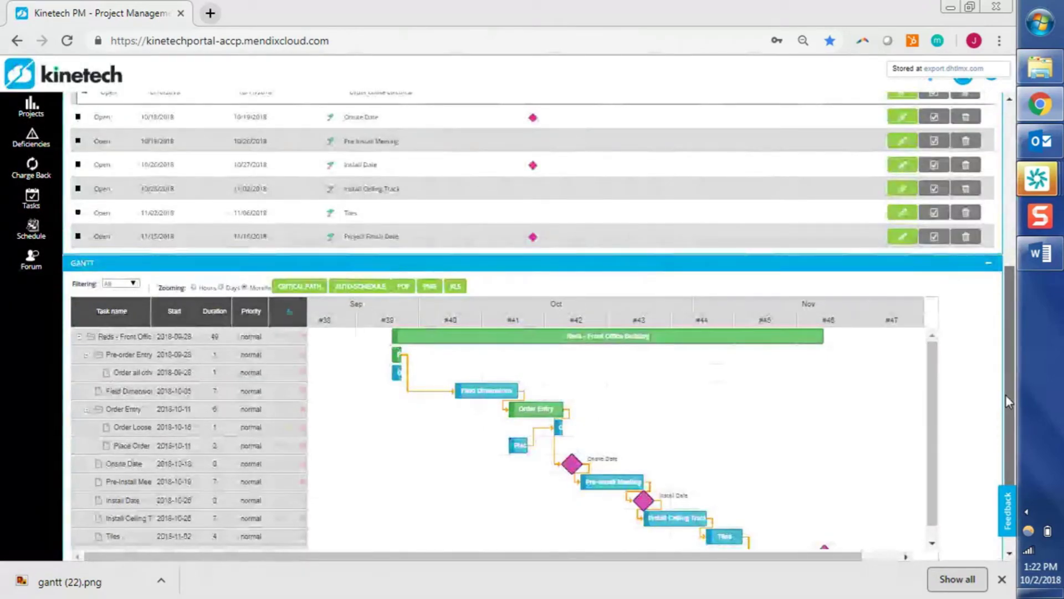
drag(1007, 396, 1003, 230)
click(102, 574)
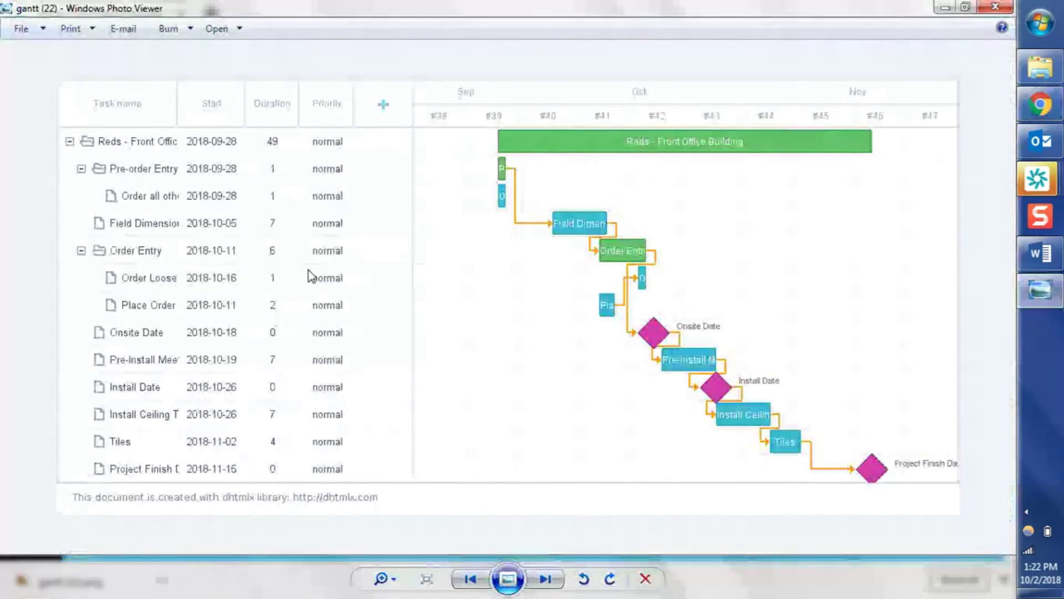
key(alt+Tab)
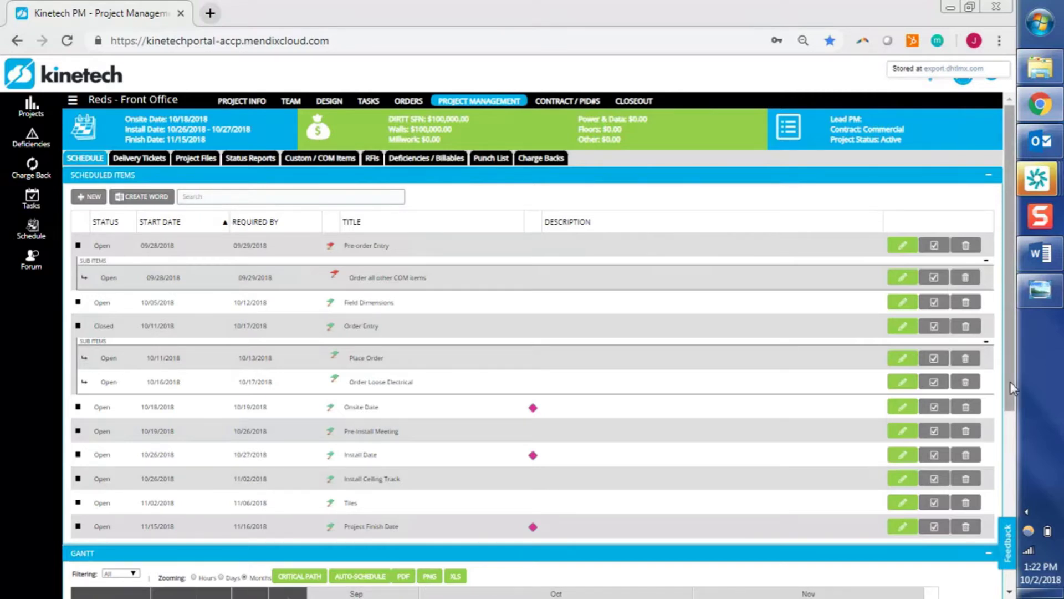
Generate a Word document of the project's scheduled items and open the downloaded file in Word
scroll(1010, 388, down, 4)
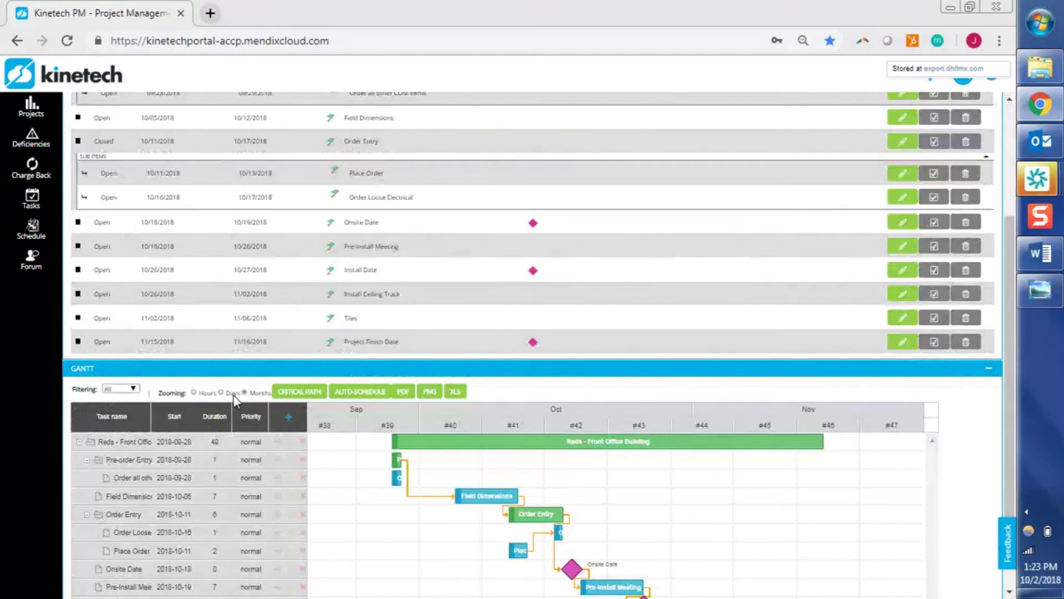
click(430, 392)
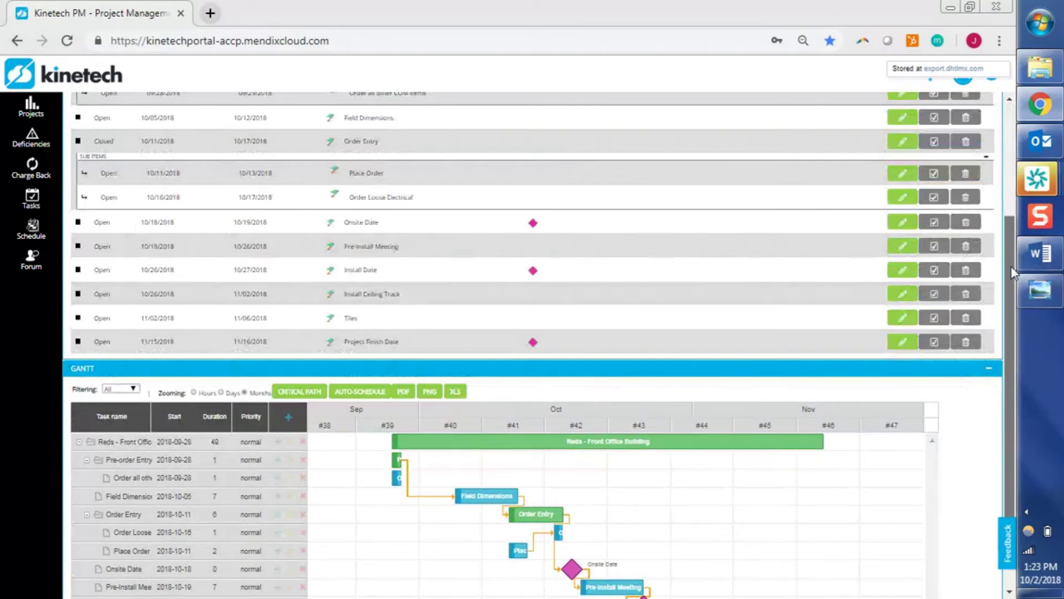
drag(1010, 271, 1009, 155)
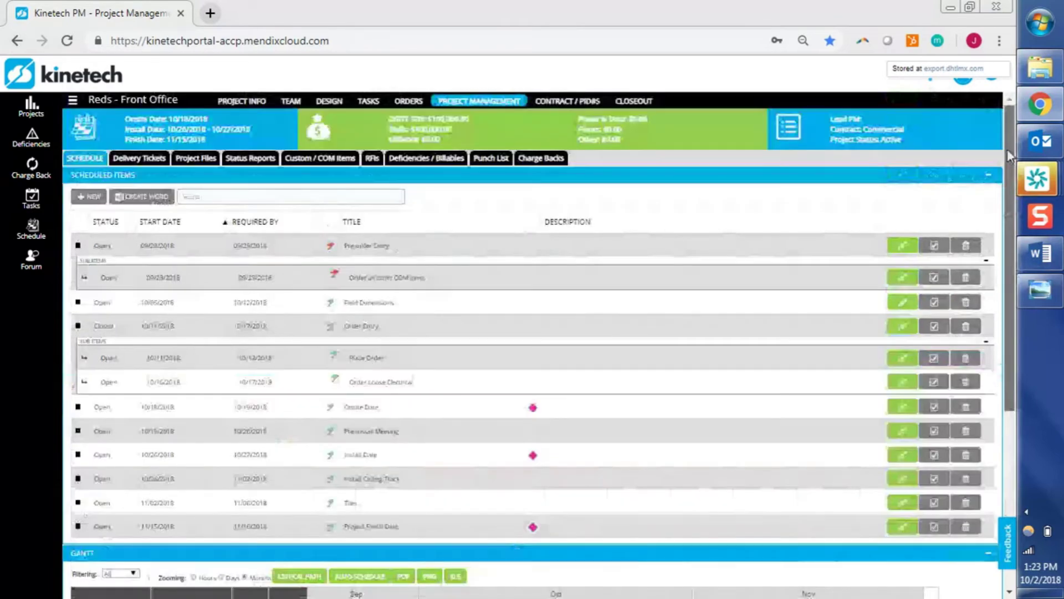
click(158, 197)
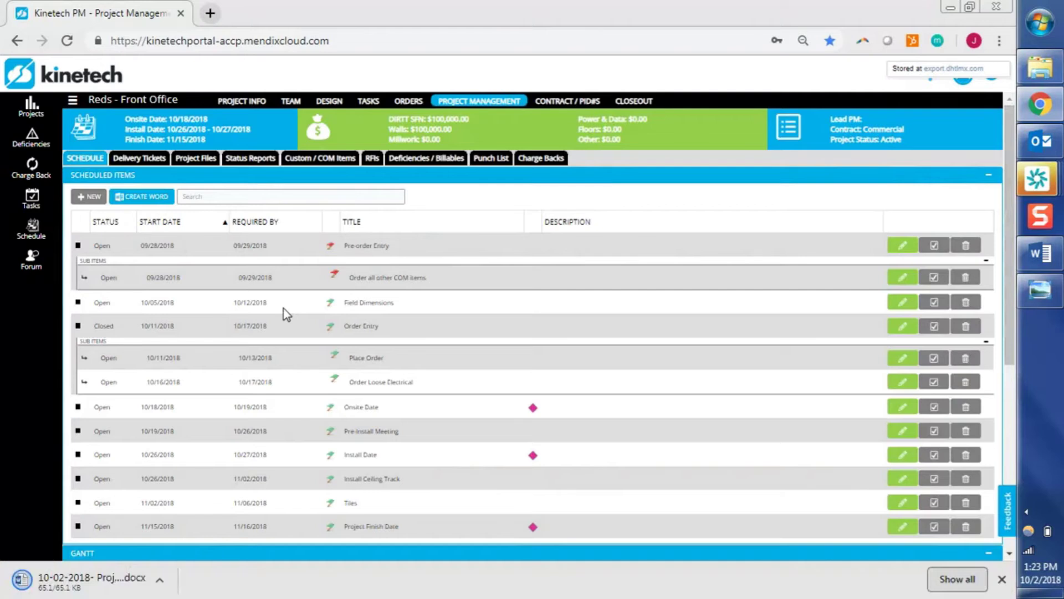
click(94, 589)
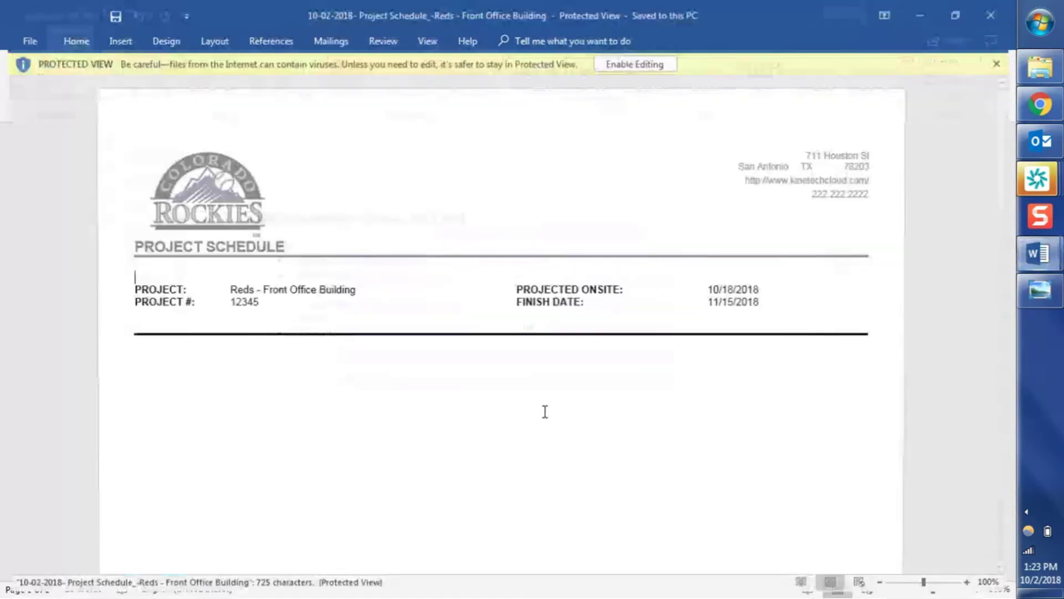
Look through the Gantt chart in the project schedule document and enable editing for the file
drag(1010, 176, 1007, 392)
scroll(1008, 392, down, 4)
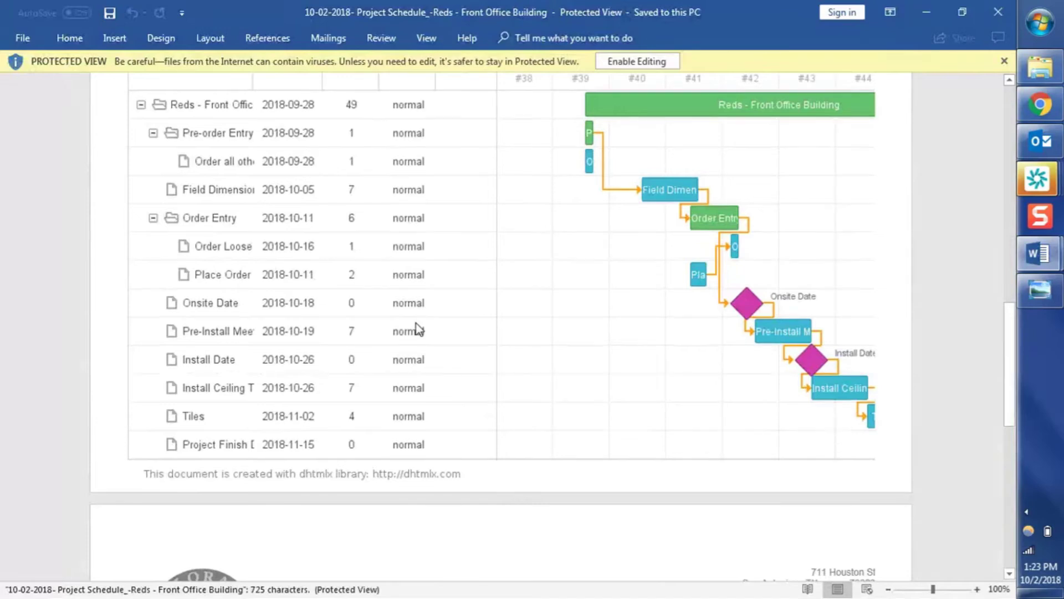
click(661, 62)
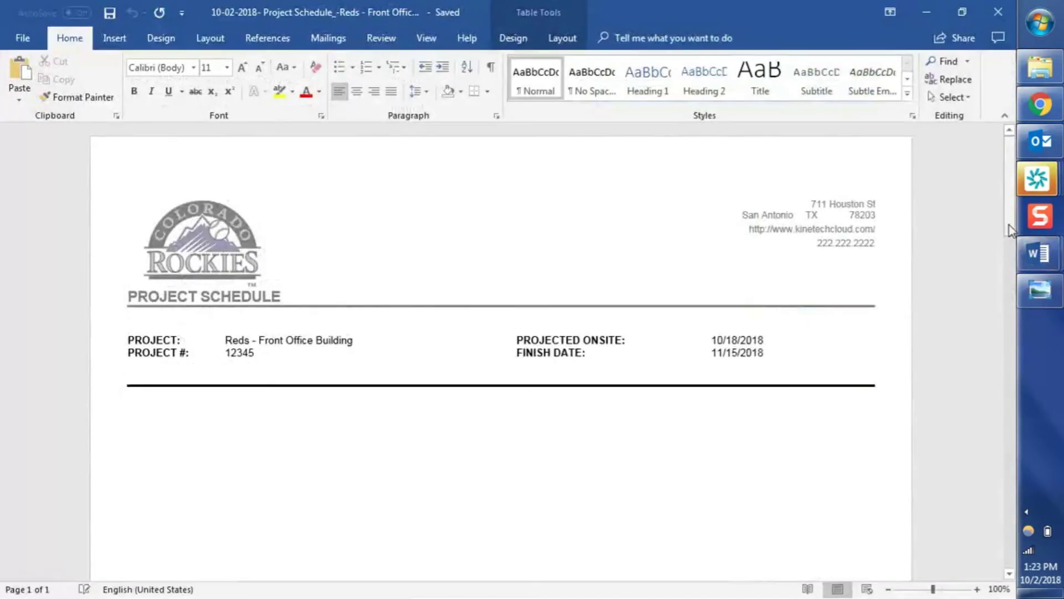
Shrink the Gantt chart picture in the project schedule document so that it fits on the page
drag(1003, 183, 999, 401)
click(145, 191)
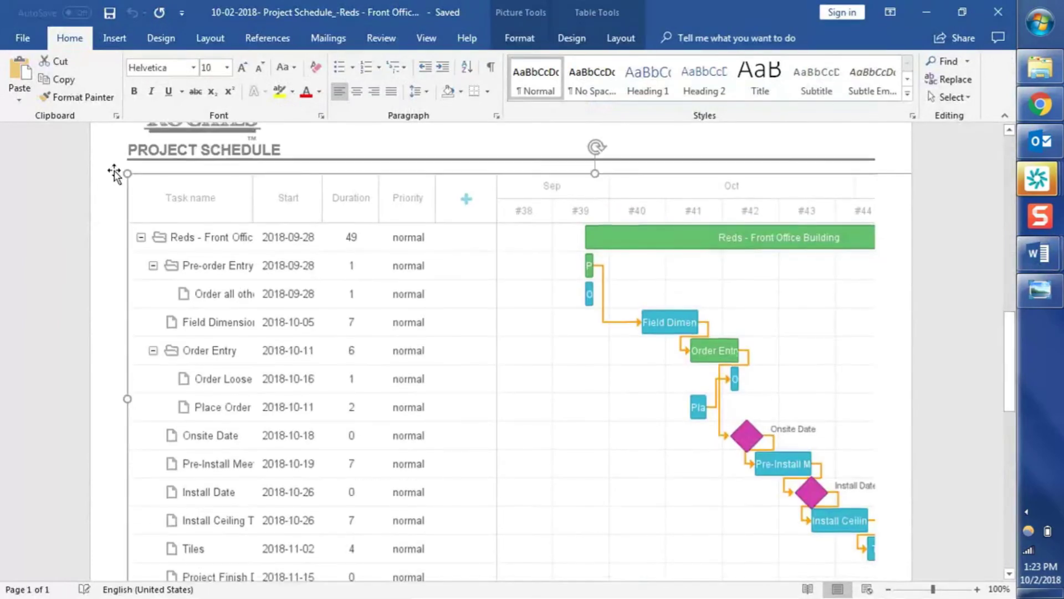
drag(132, 174, 286, 281)
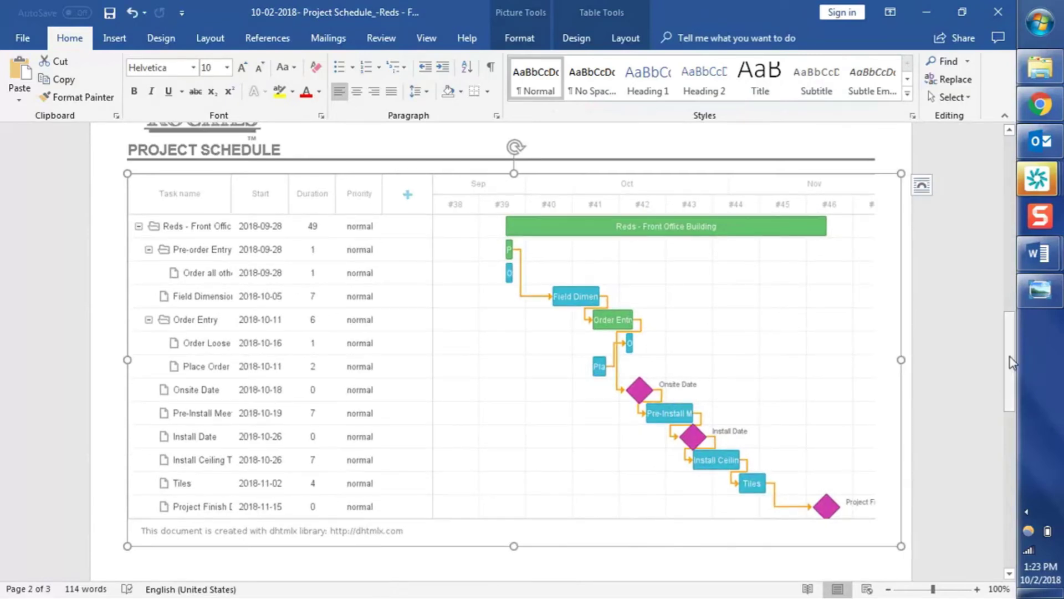
Look over the scheduled items table on the last page of the document and return to the portal in Chrome
right_click(1010, 400)
key(Escape)
drag(1010, 383, 1005, 507)
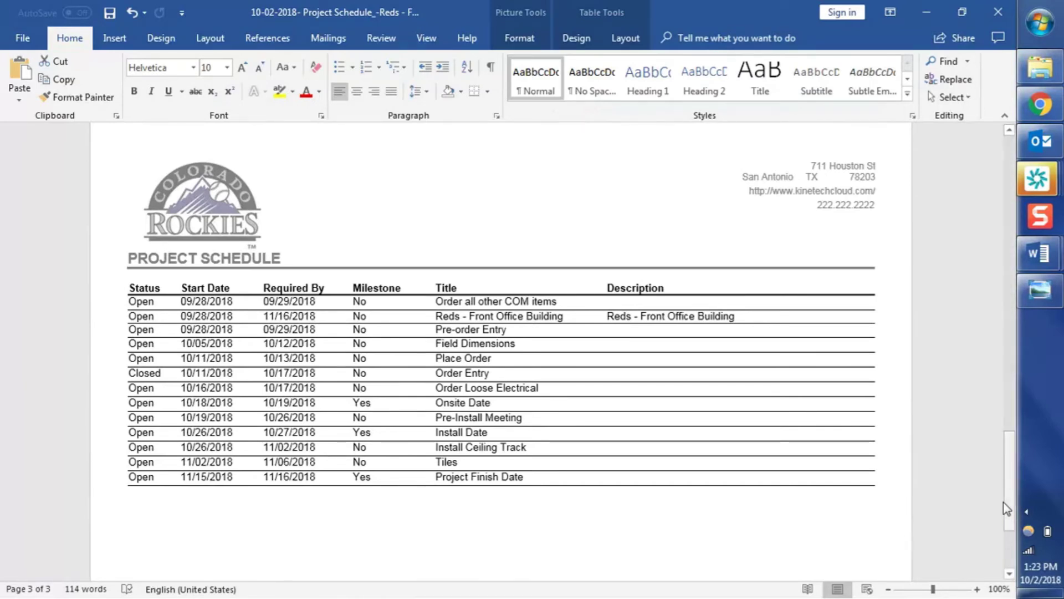
key(alt+Tab)
key(alt+Tab)
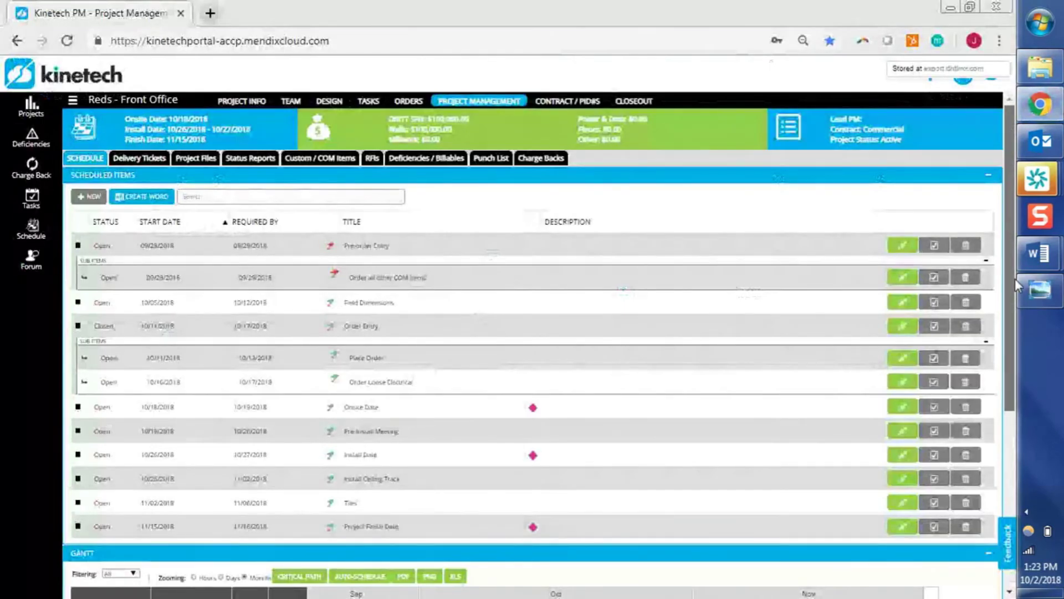
Close the Place Order sub-item under Order Entry in the project's scheduled items
scroll(1015, 278, down, 2)
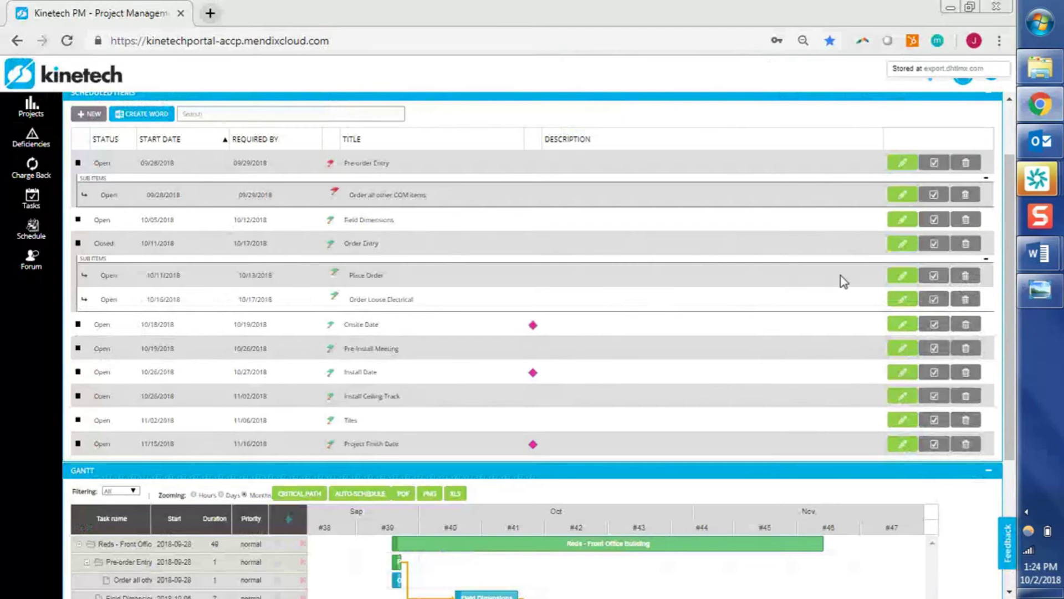
click(934, 277)
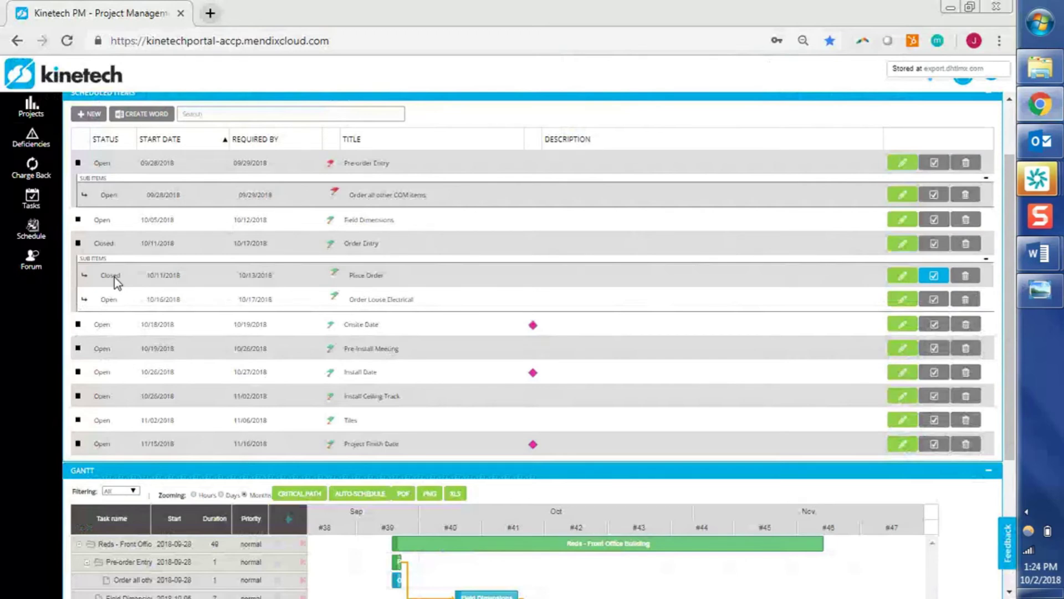
Reopen the Place Order schedule item by setting its status to Open, and save it
click(902, 279)
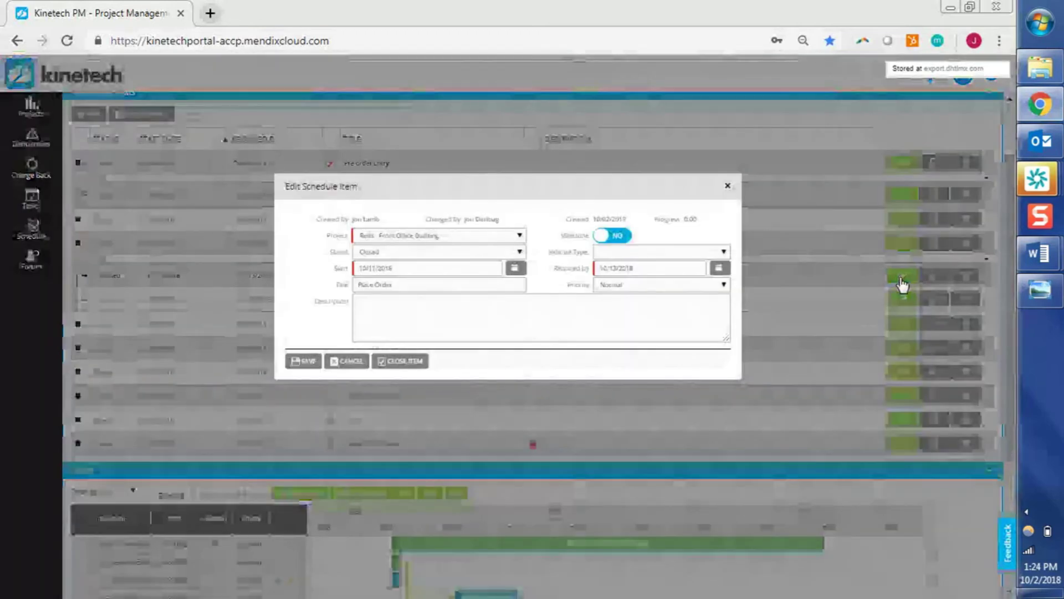
click(417, 255)
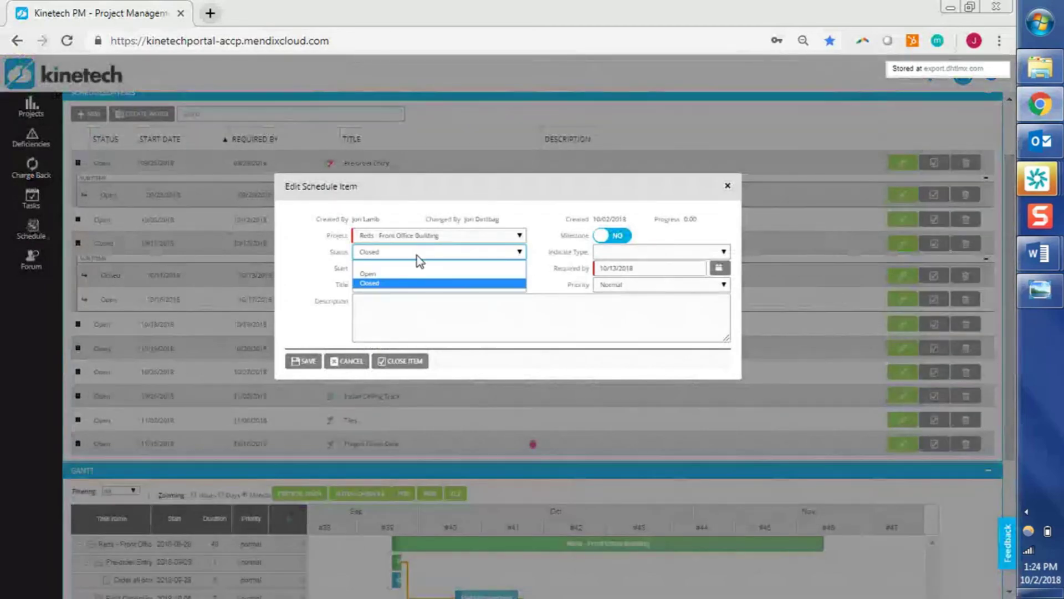
click(408, 273)
click(309, 270)
click(389, 312)
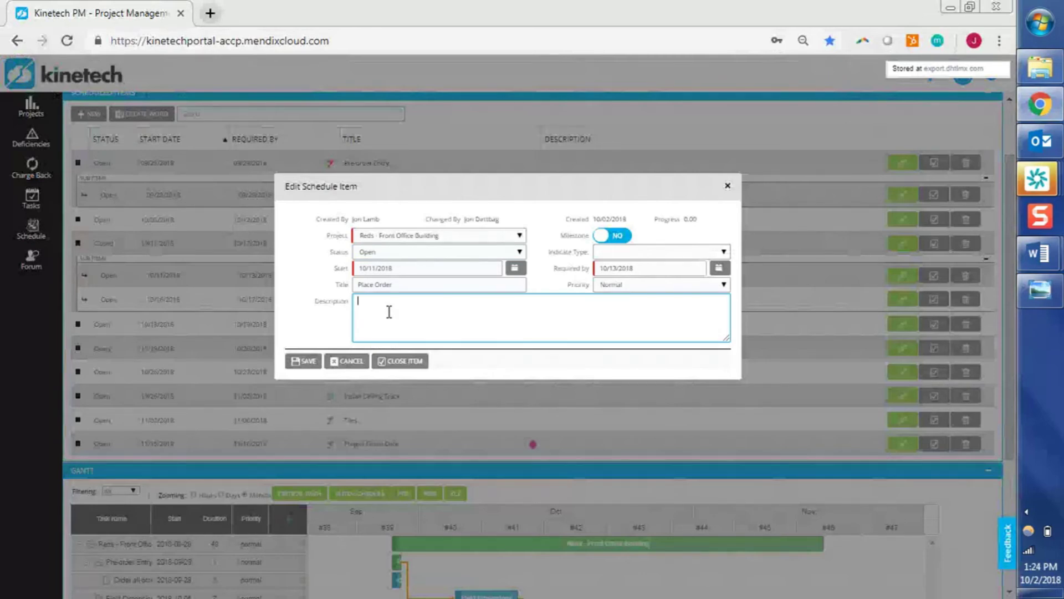
click(302, 368)
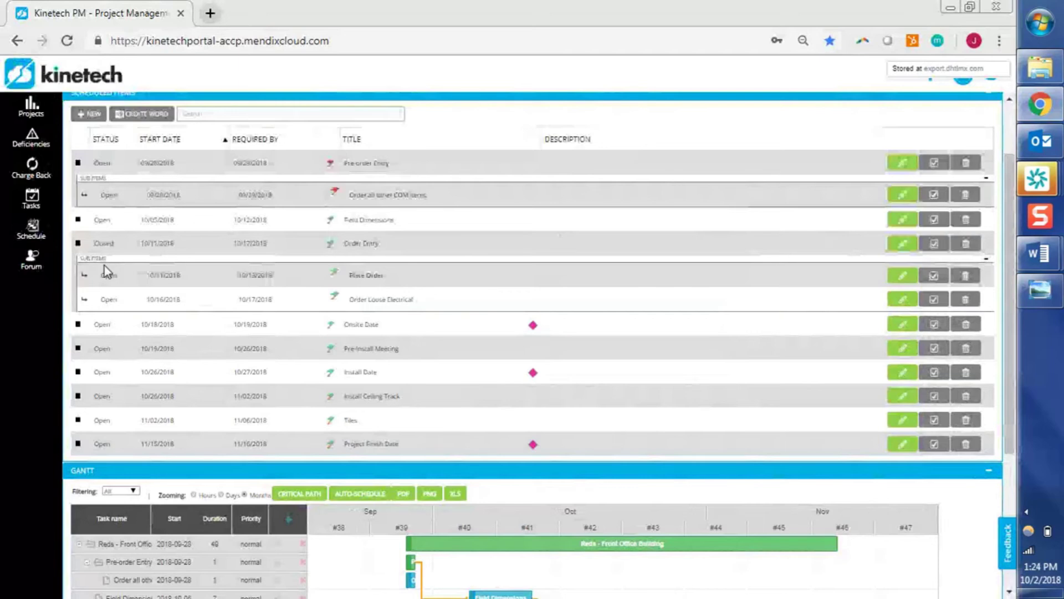
Show the Reds - Front Office Building and Reds - Pete's Office projects in the Schedule Overview calendar
click(52, 235)
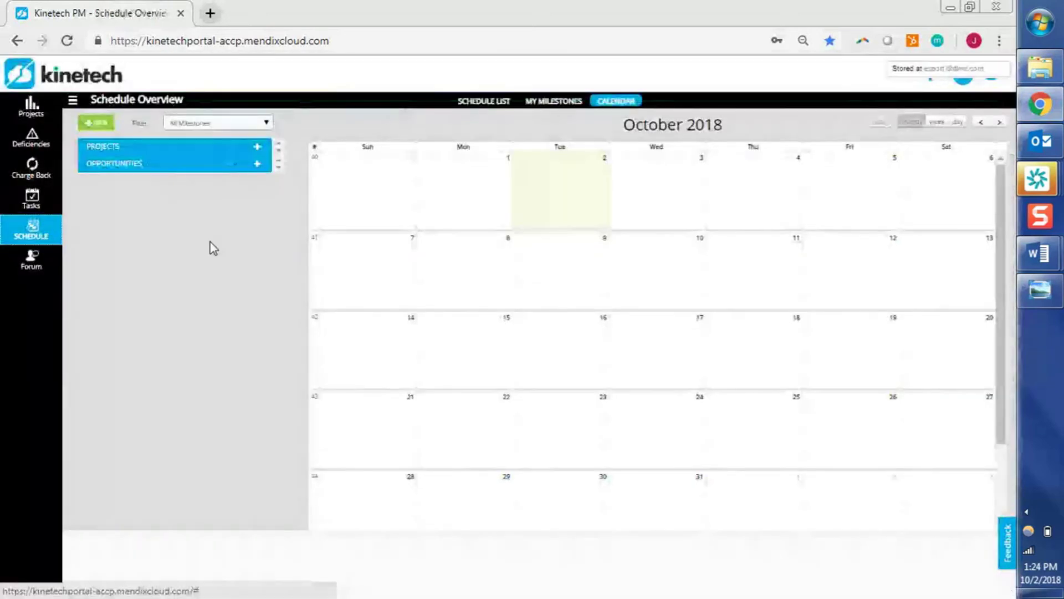
click(220, 154)
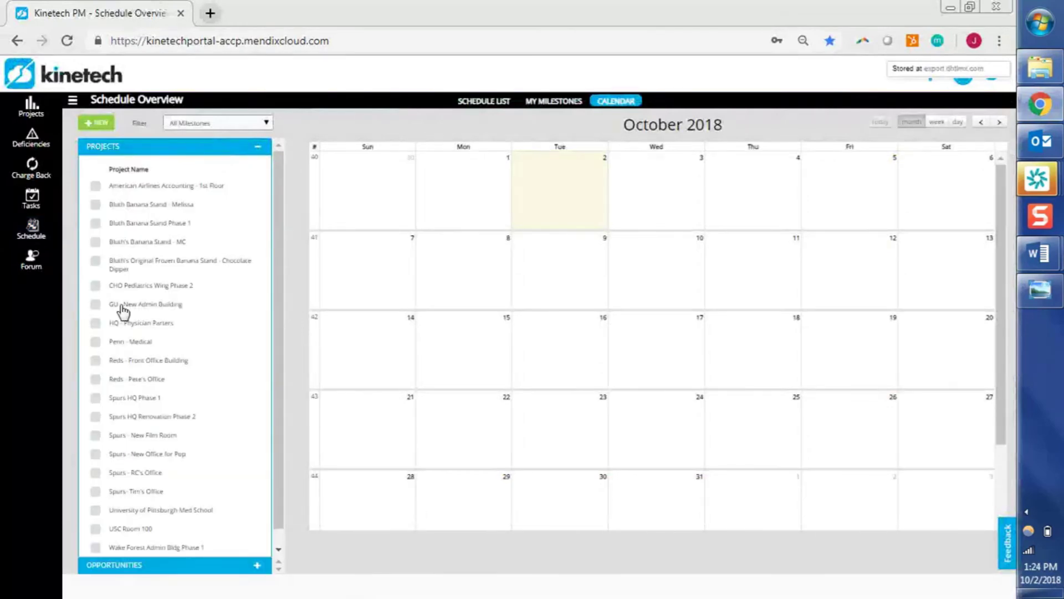
click(95, 361)
click(96, 379)
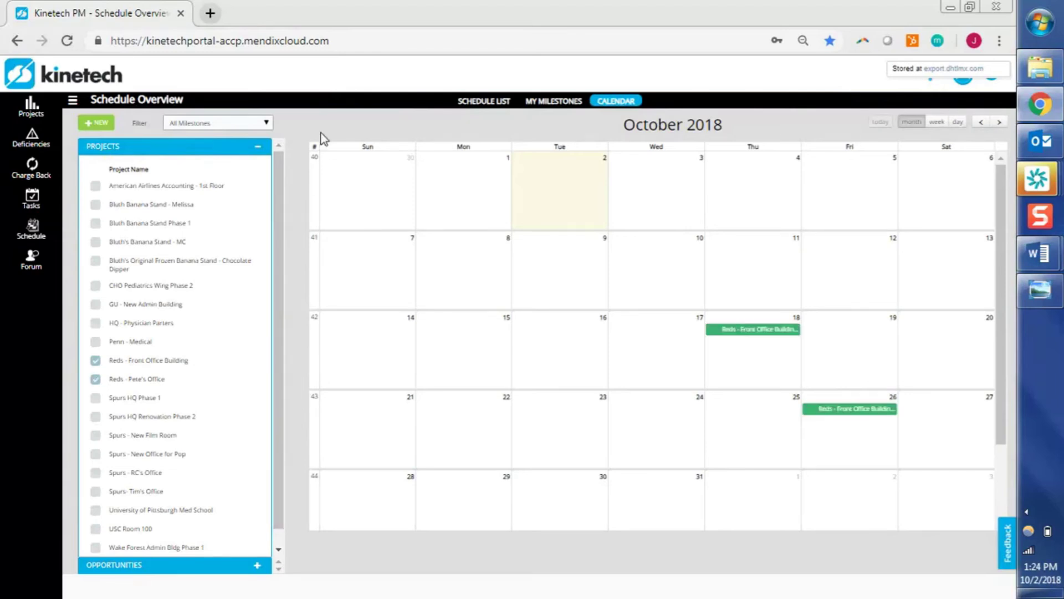
View the October 18 milestone's details, cancel without changes, and set the calendar filter to All
double_click(775, 332)
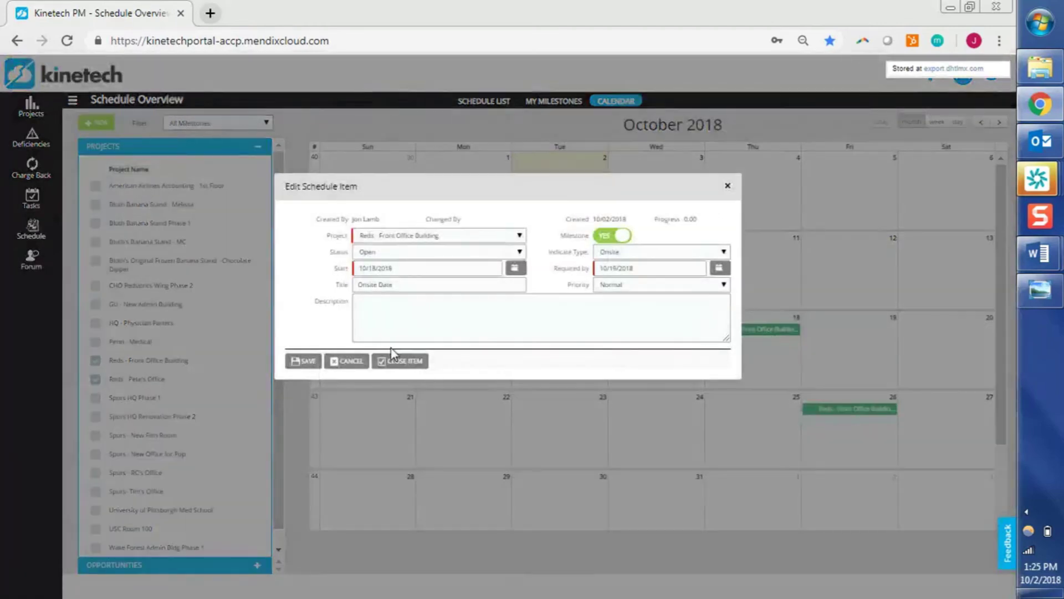
click(355, 363)
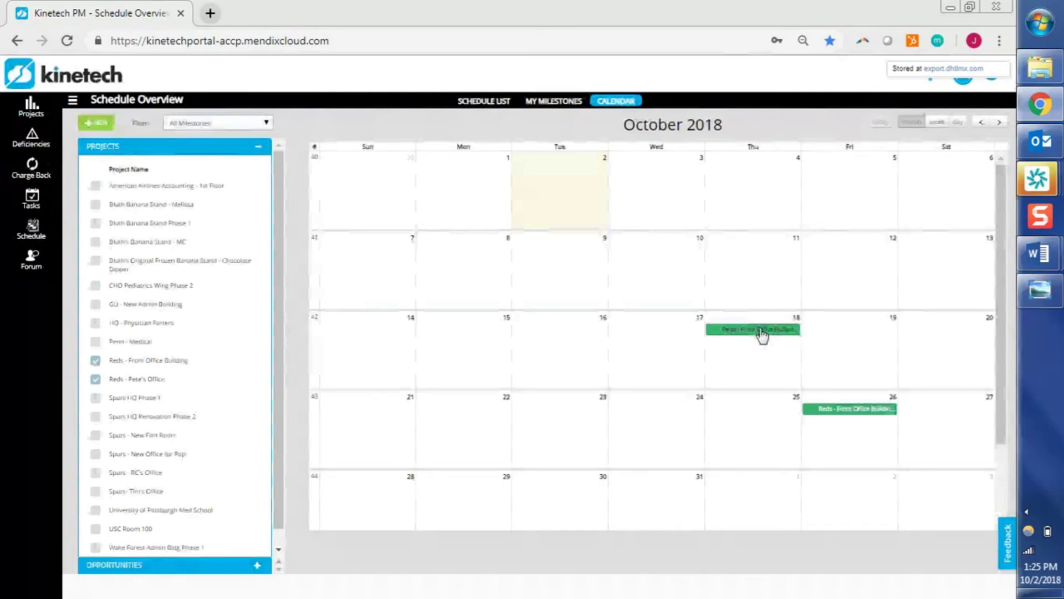
click(242, 123)
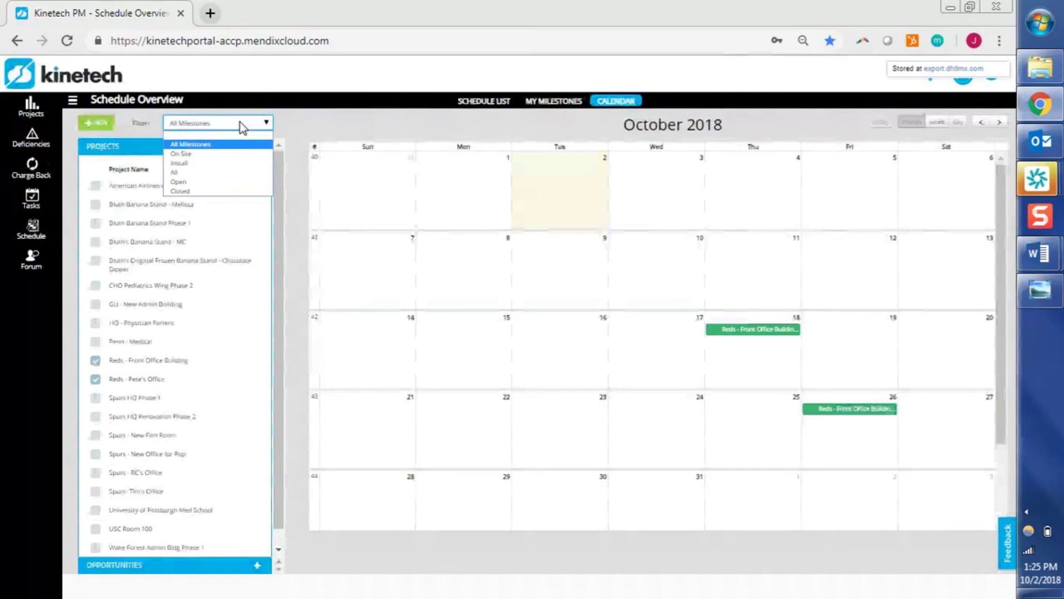
click(231, 172)
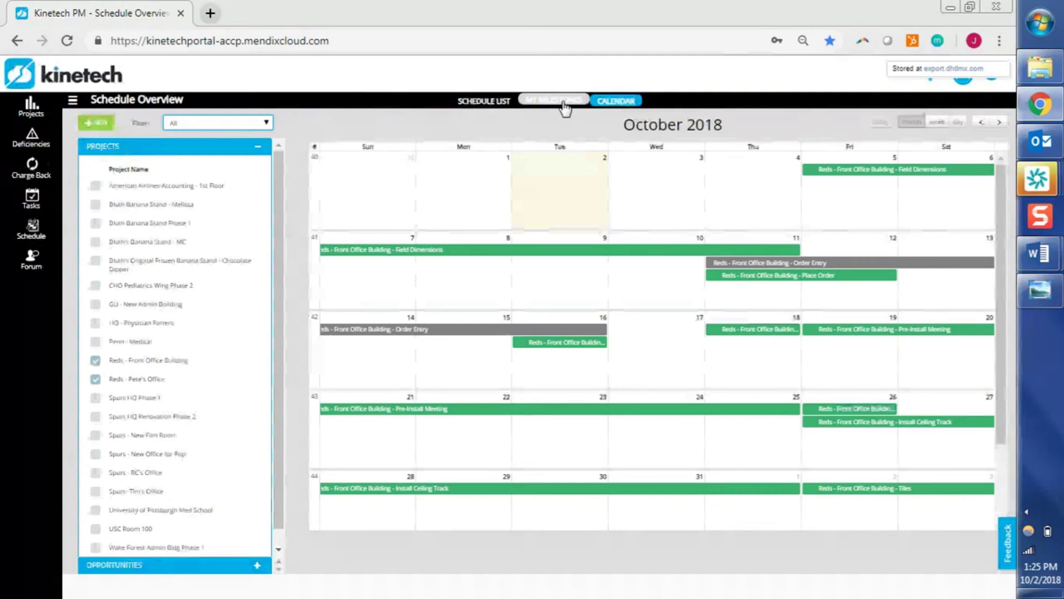
View My Milestones, and search the Schedule List with the Status filter cleared
click(563, 103)
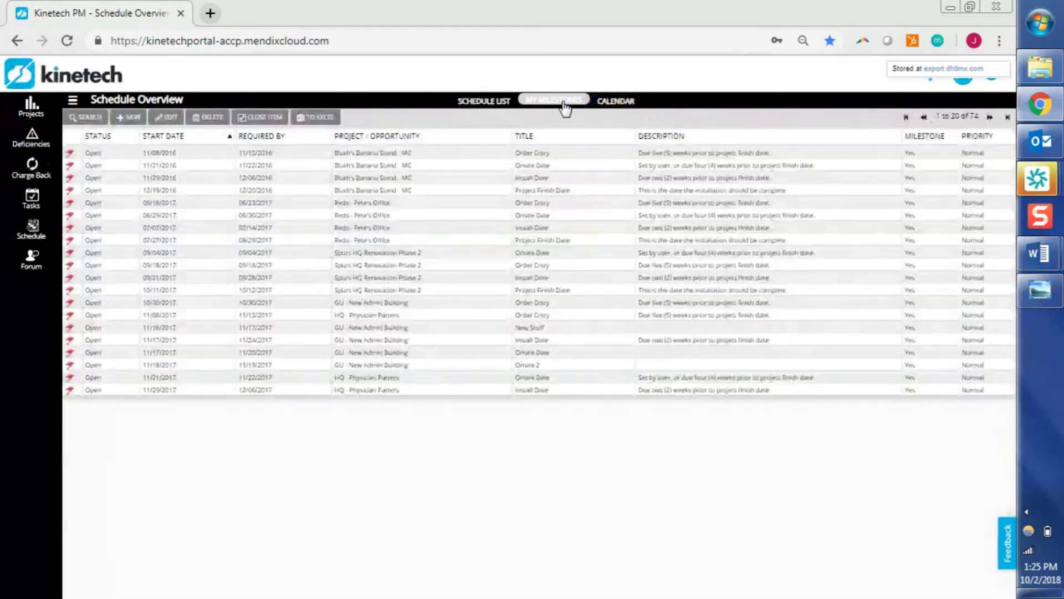
click(483, 107)
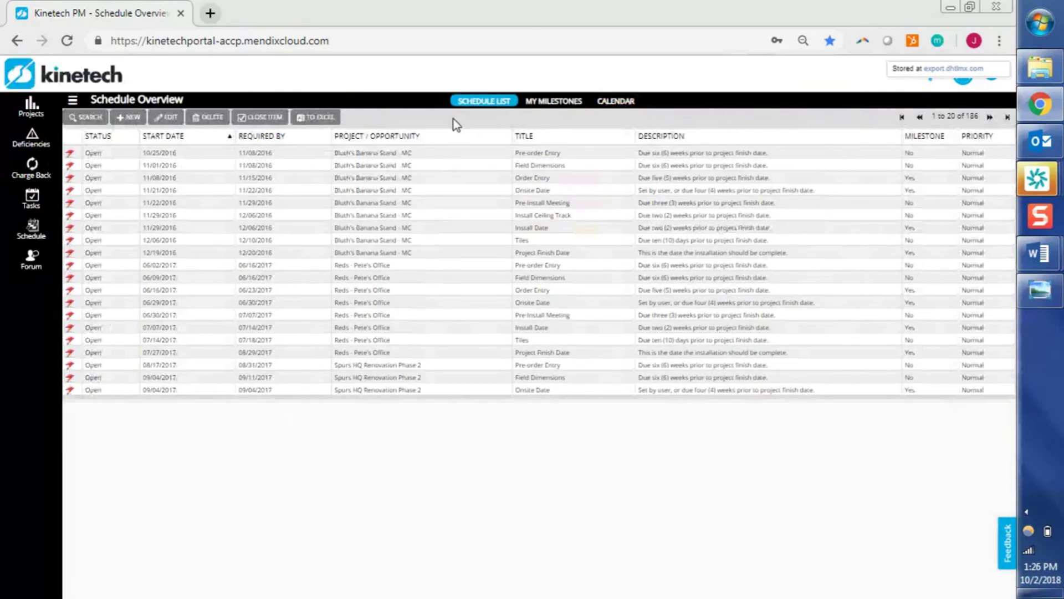
click(98, 121)
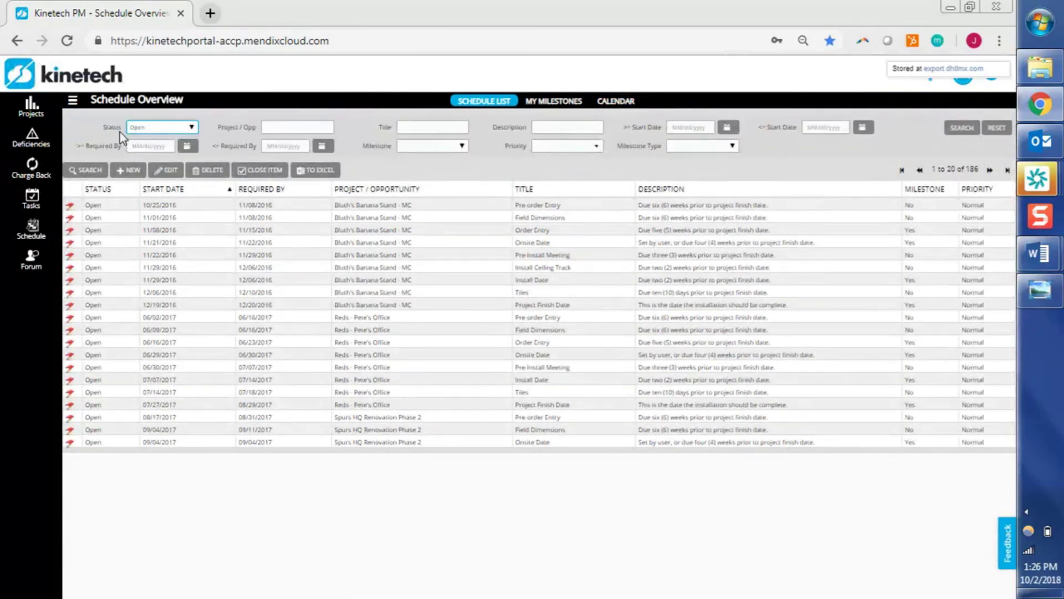
click(136, 129)
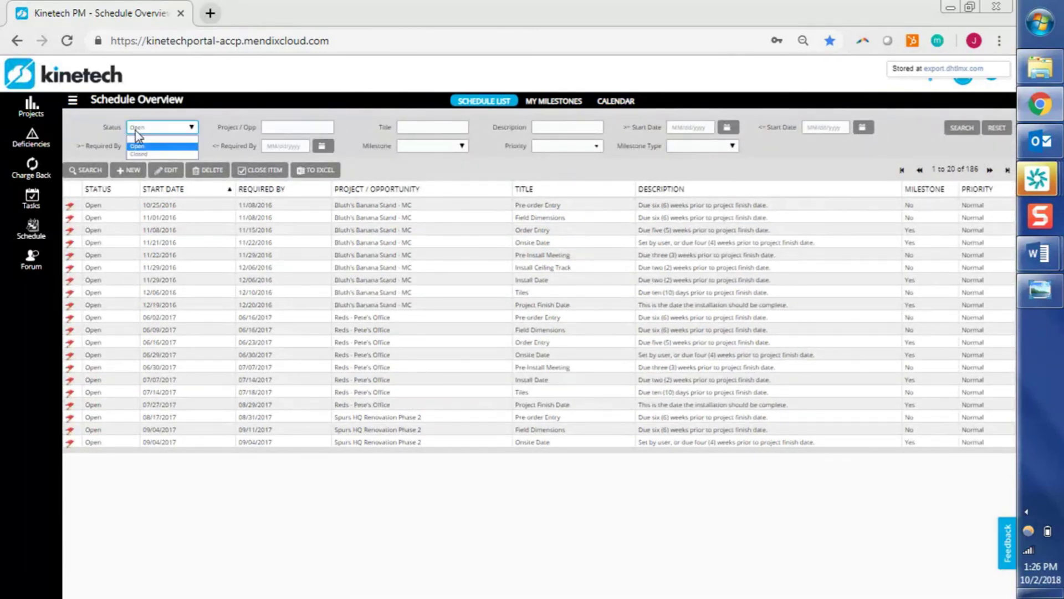
click(135, 138)
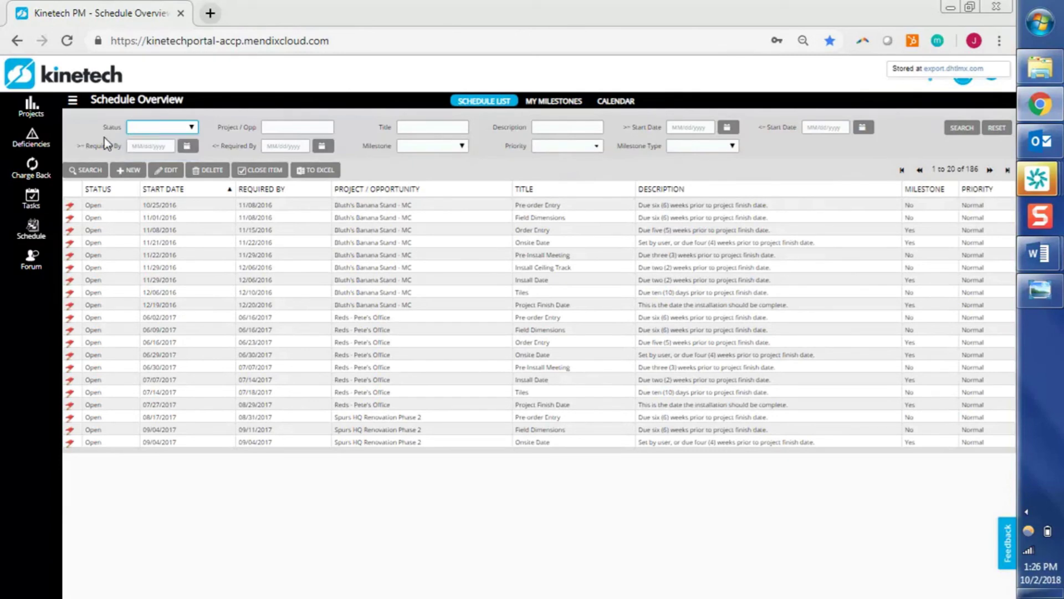
click(970, 129)
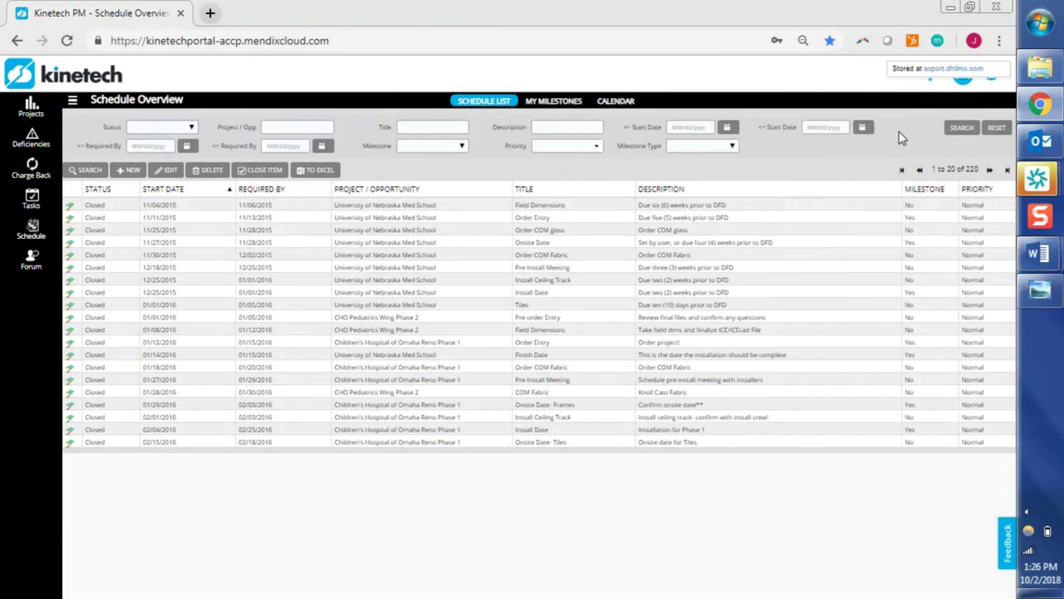
Check the training agenda in Word, return to the portal in Chrome, and open the Forum dashboard
mouse_move(1036, 254)
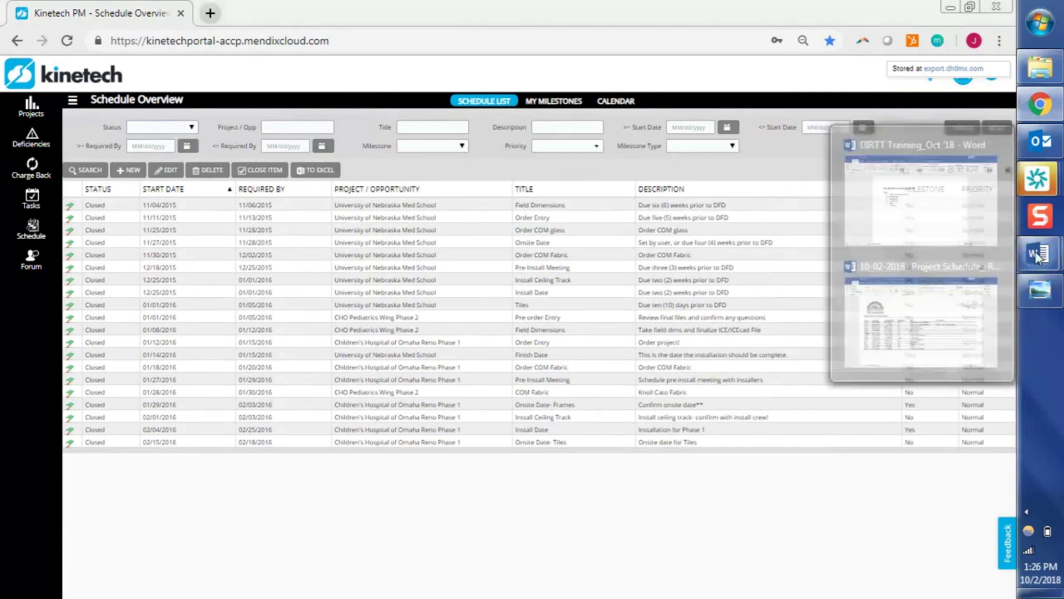
click(936, 231)
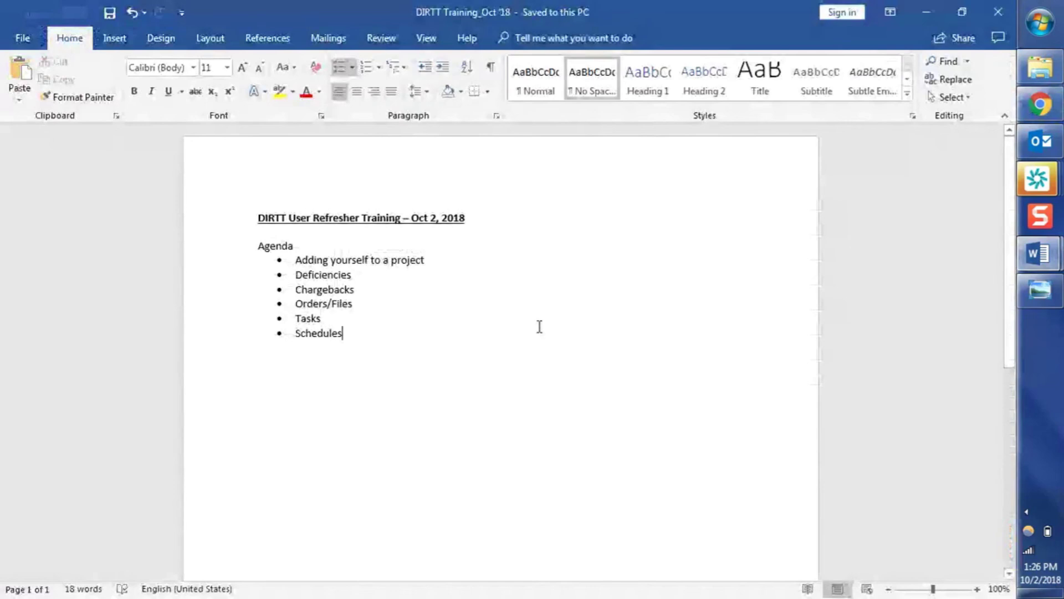
key(alt+Tab)
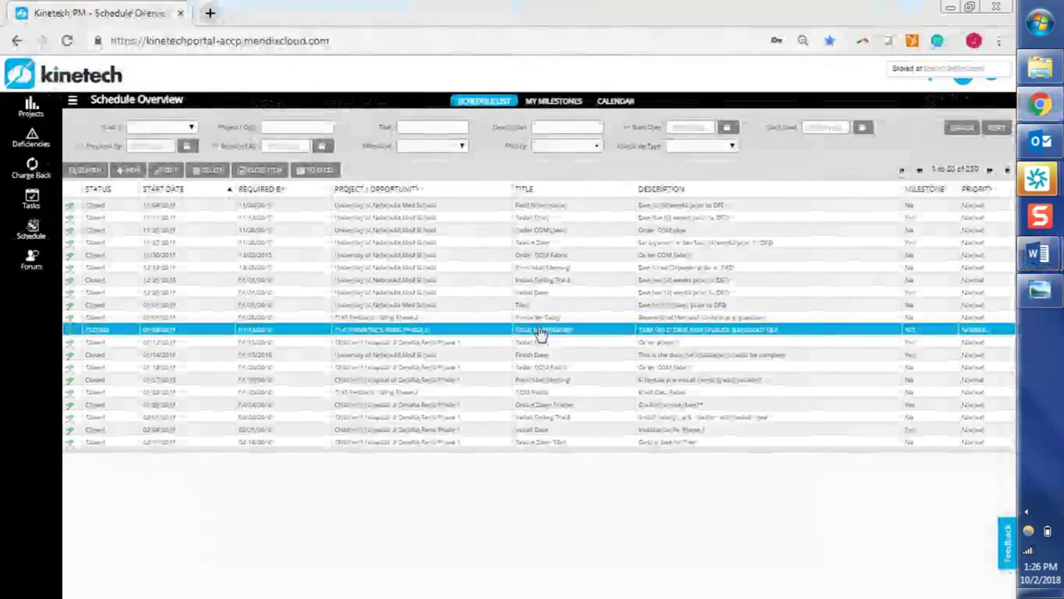
click(42, 274)
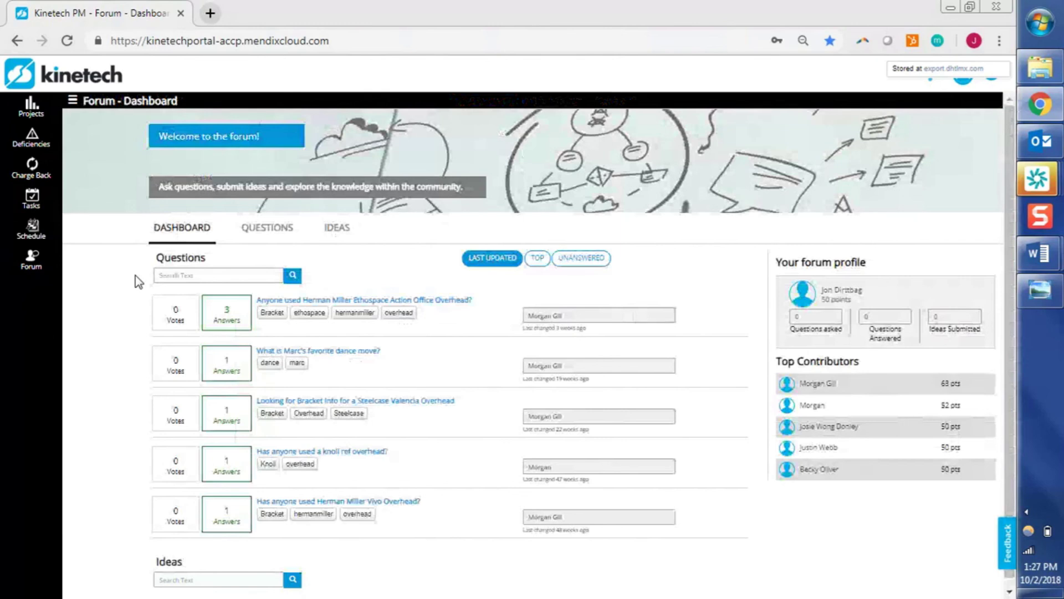
key(alt+Tab)
key(alt+Tab)
key(alt+Tab)
key(alt+Tab)
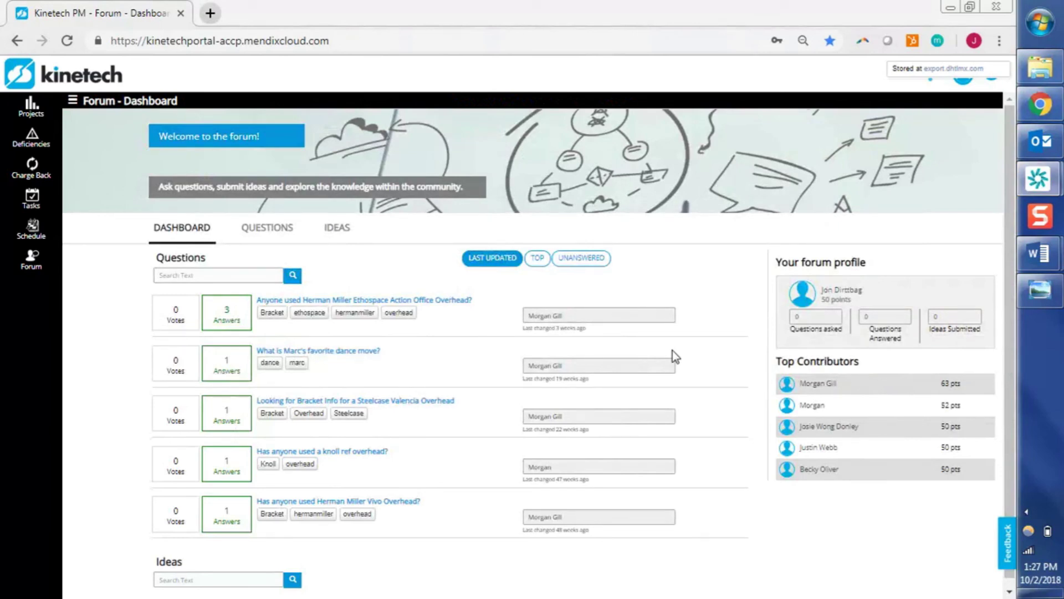
key(alt+Tab)
key(alt+Tab)
key(alt+Tab)
key(alt+Tab)
key(alt+Tab)
key(alt+Tab)
key(alt+Tab)
key(alt+Tab)
key(alt+Tab)
key(alt+Tab)
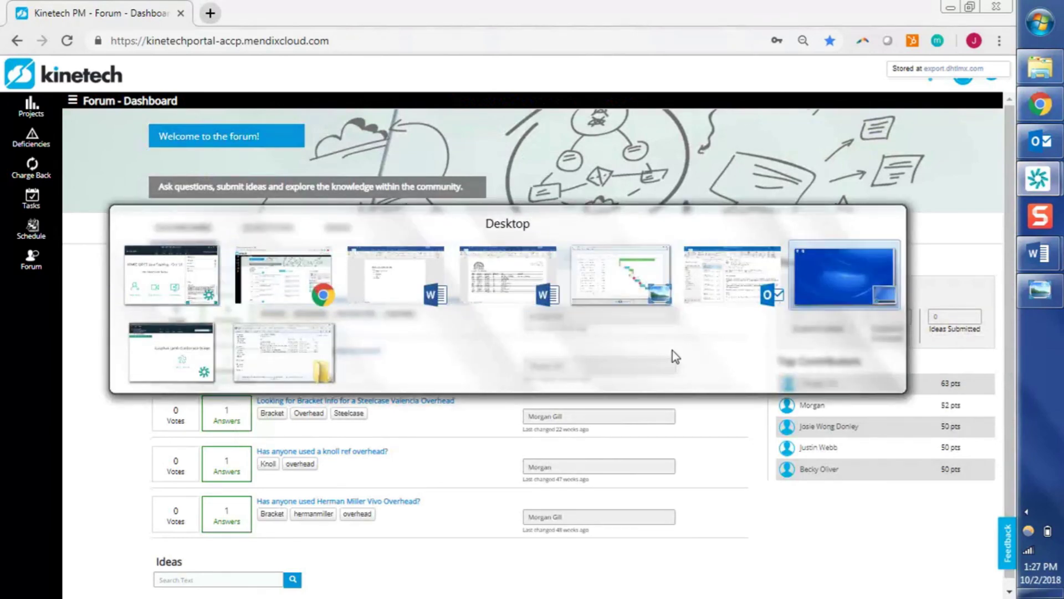